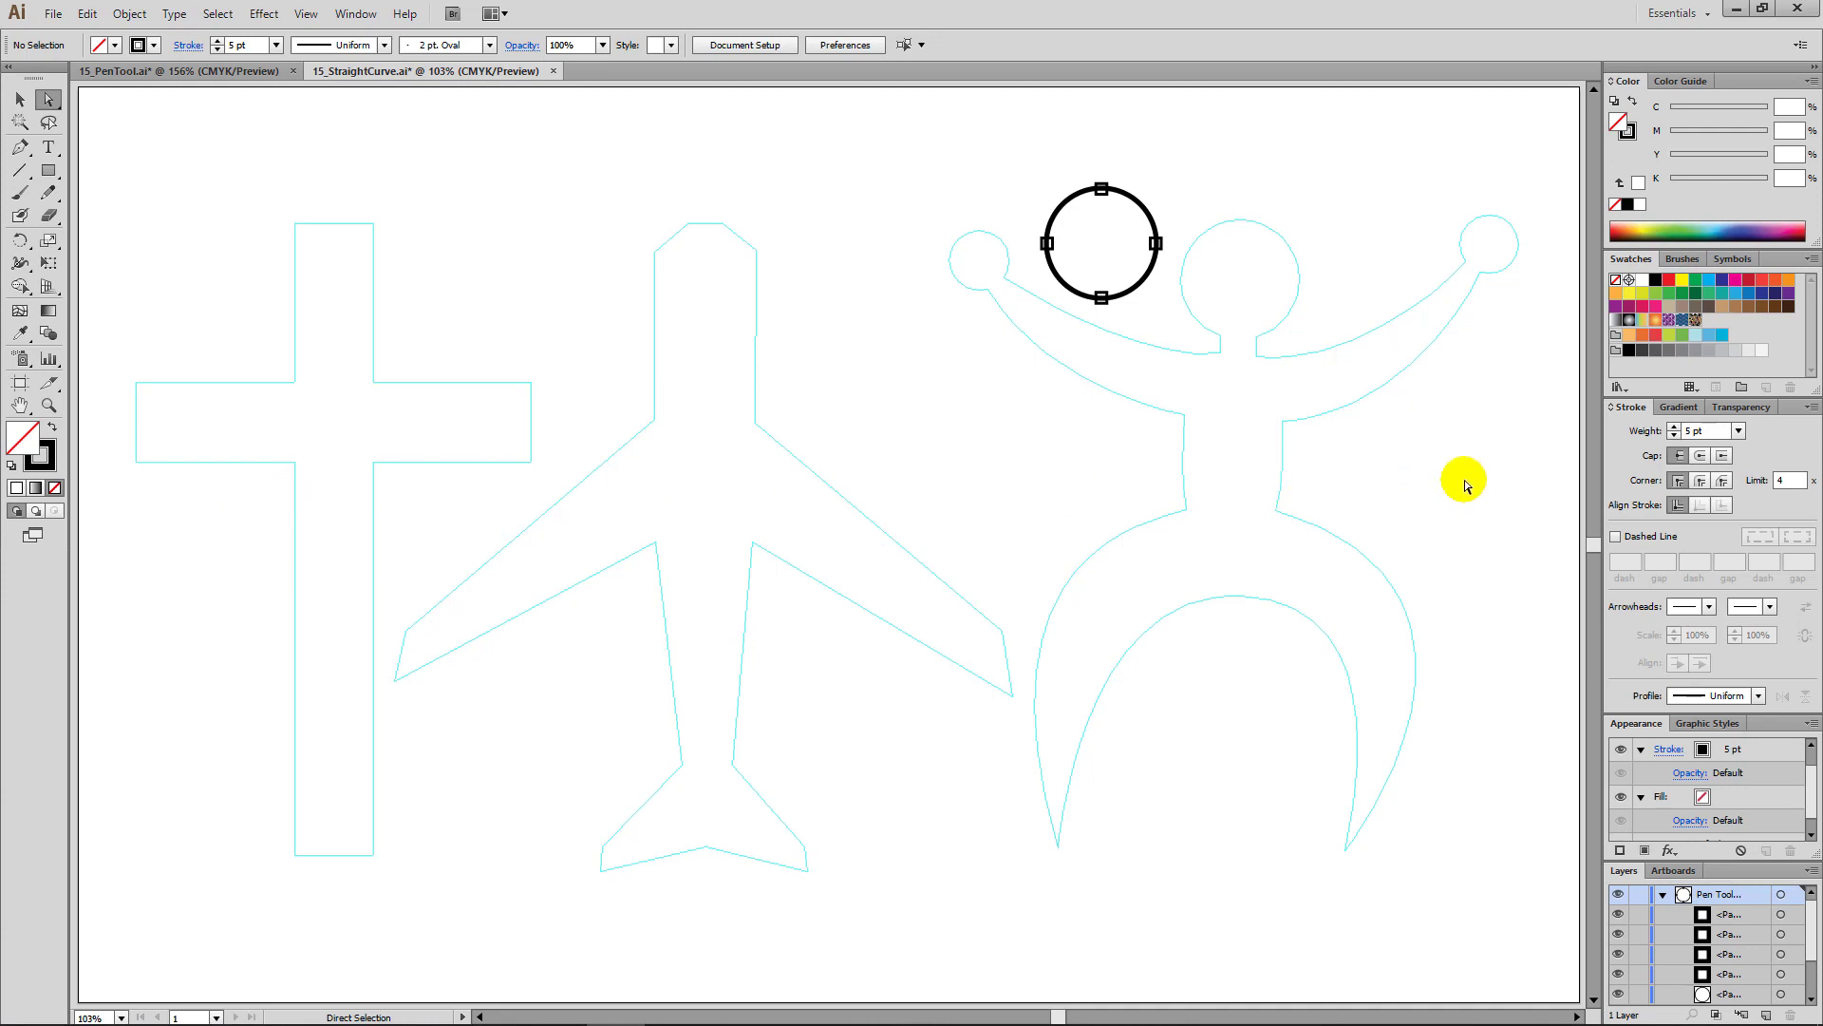
# Step: Set the stroke weight to 5 pt and detach the Pen tool group as a floating palette above the artwork
pyautogui.click(1739, 432)
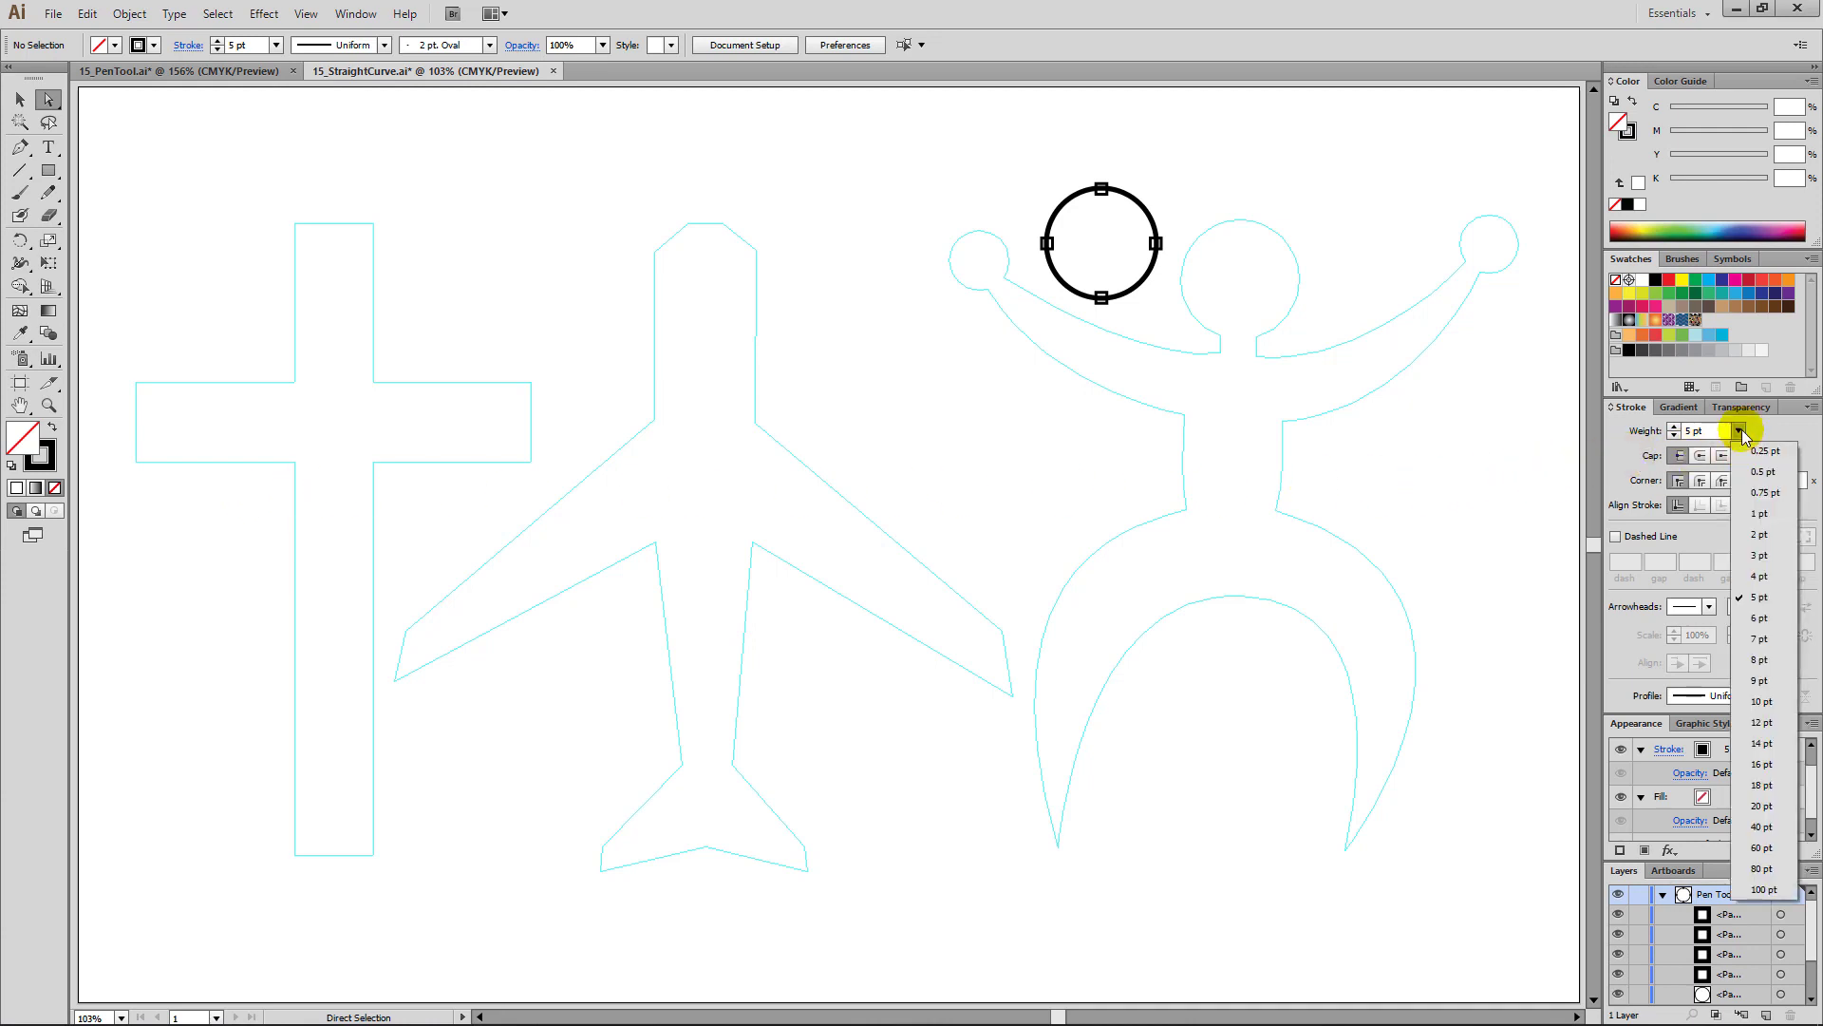
pyautogui.click(1784, 596)
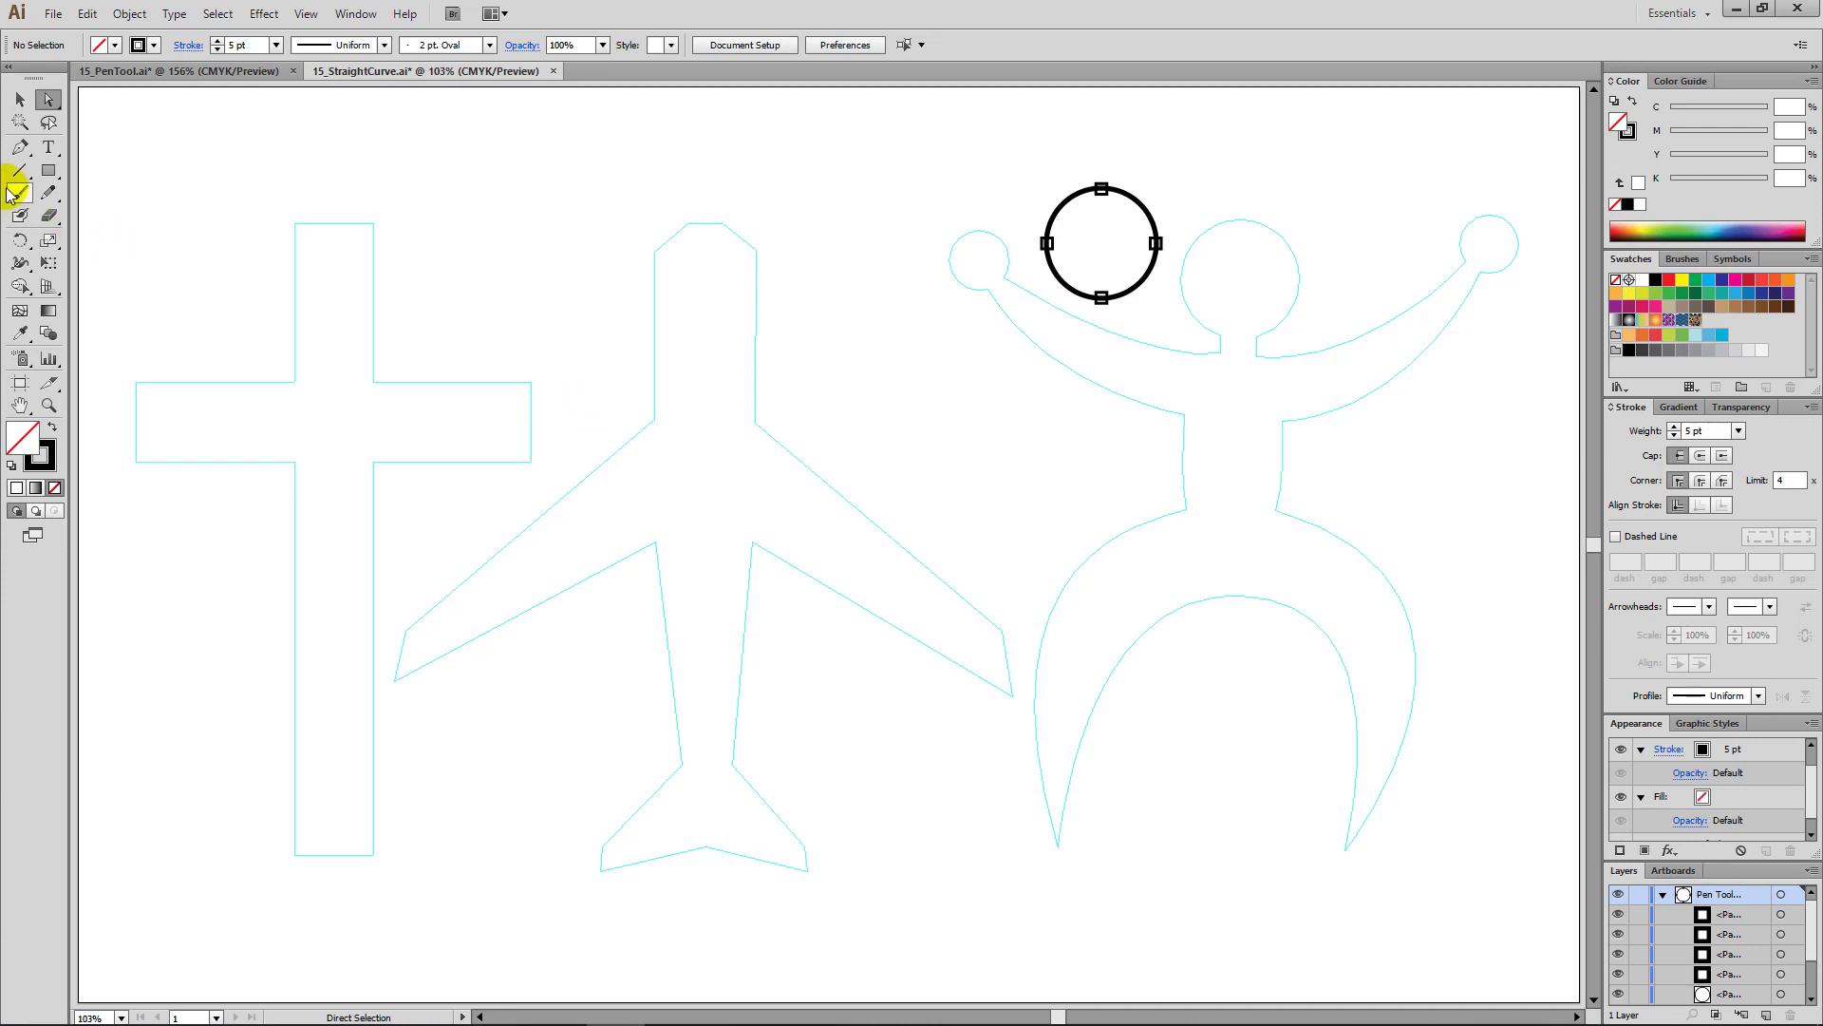
pyautogui.moveTo(20, 147); pyautogui.dragTo(288, 157)
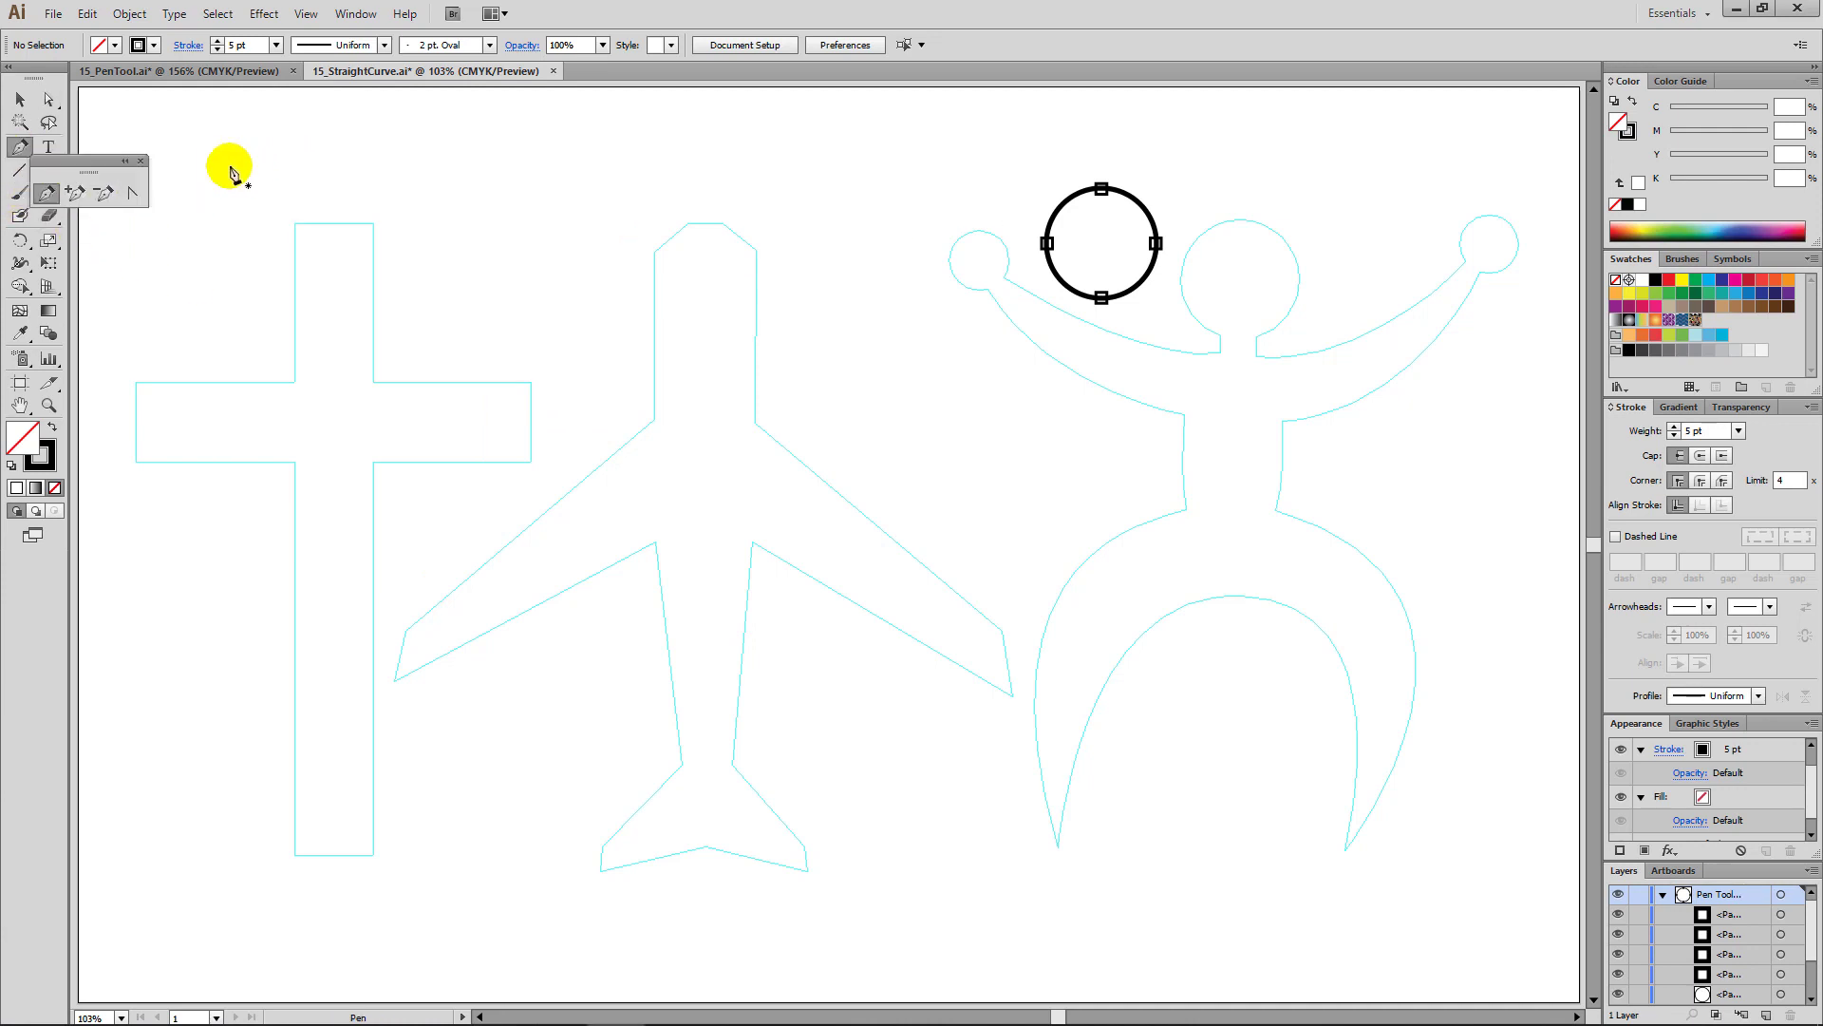
pyautogui.moveTo(119, 164); pyautogui.dragTo(566, 125)
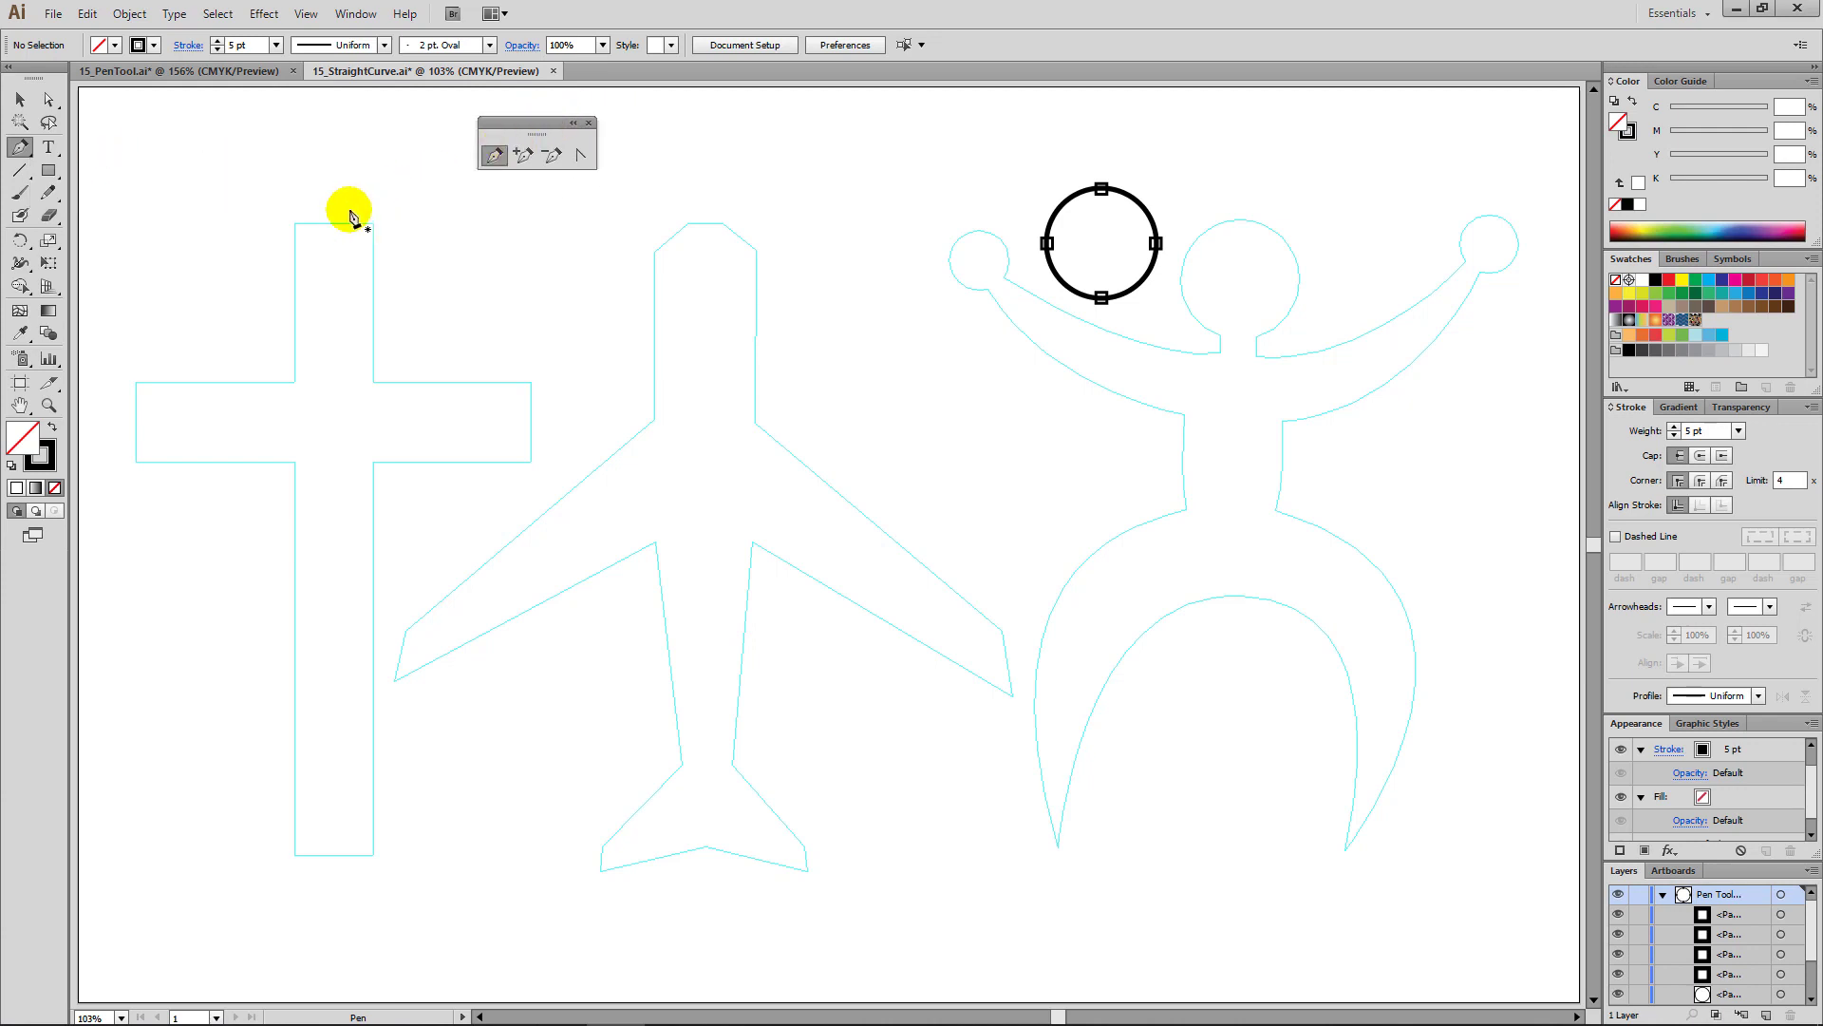
# Step: Trace the cross's left side with straight constrained Pen segments, from the upper-left corner around the left arm and along the base
pyautogui.click(295, 224)
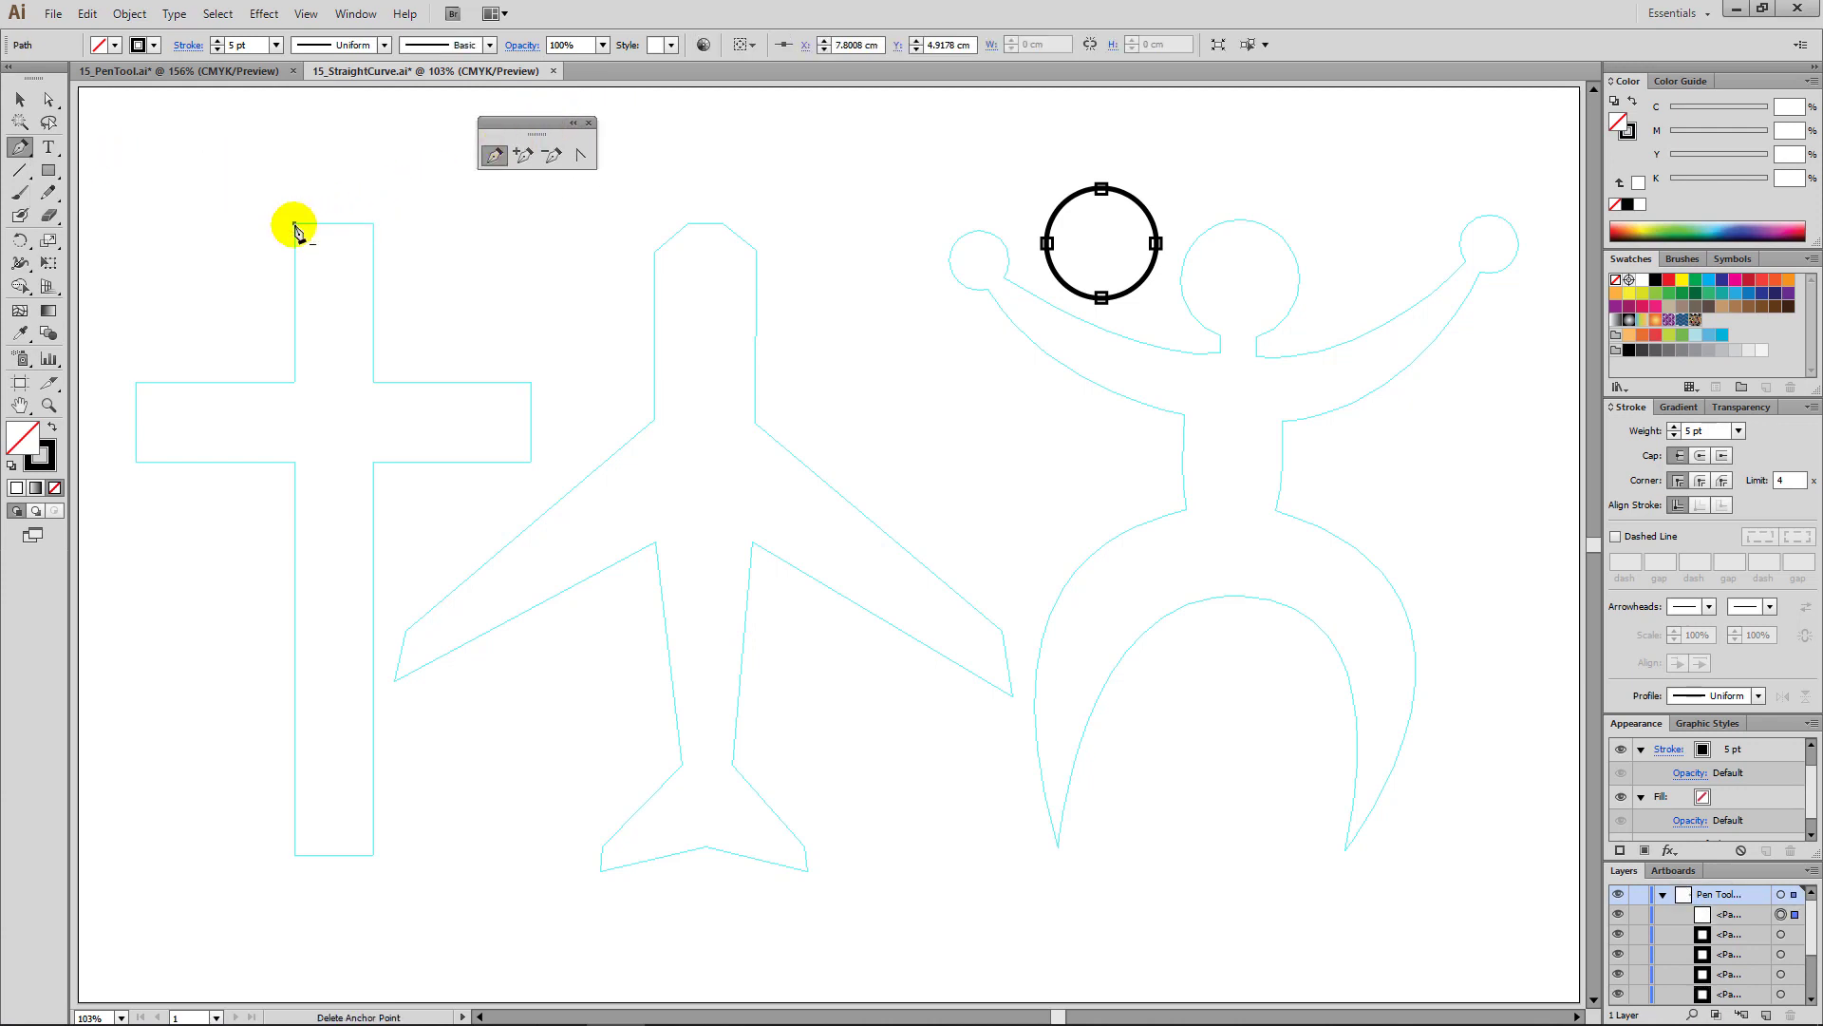
pyautogui.keyDown('shift'); pyautogui.click(292, 378); pyautogui.keyUp('shift')
pyautogui.keyDown('shift'); pyautogui.click(134, 378); pyautogui.keyUp('shift')
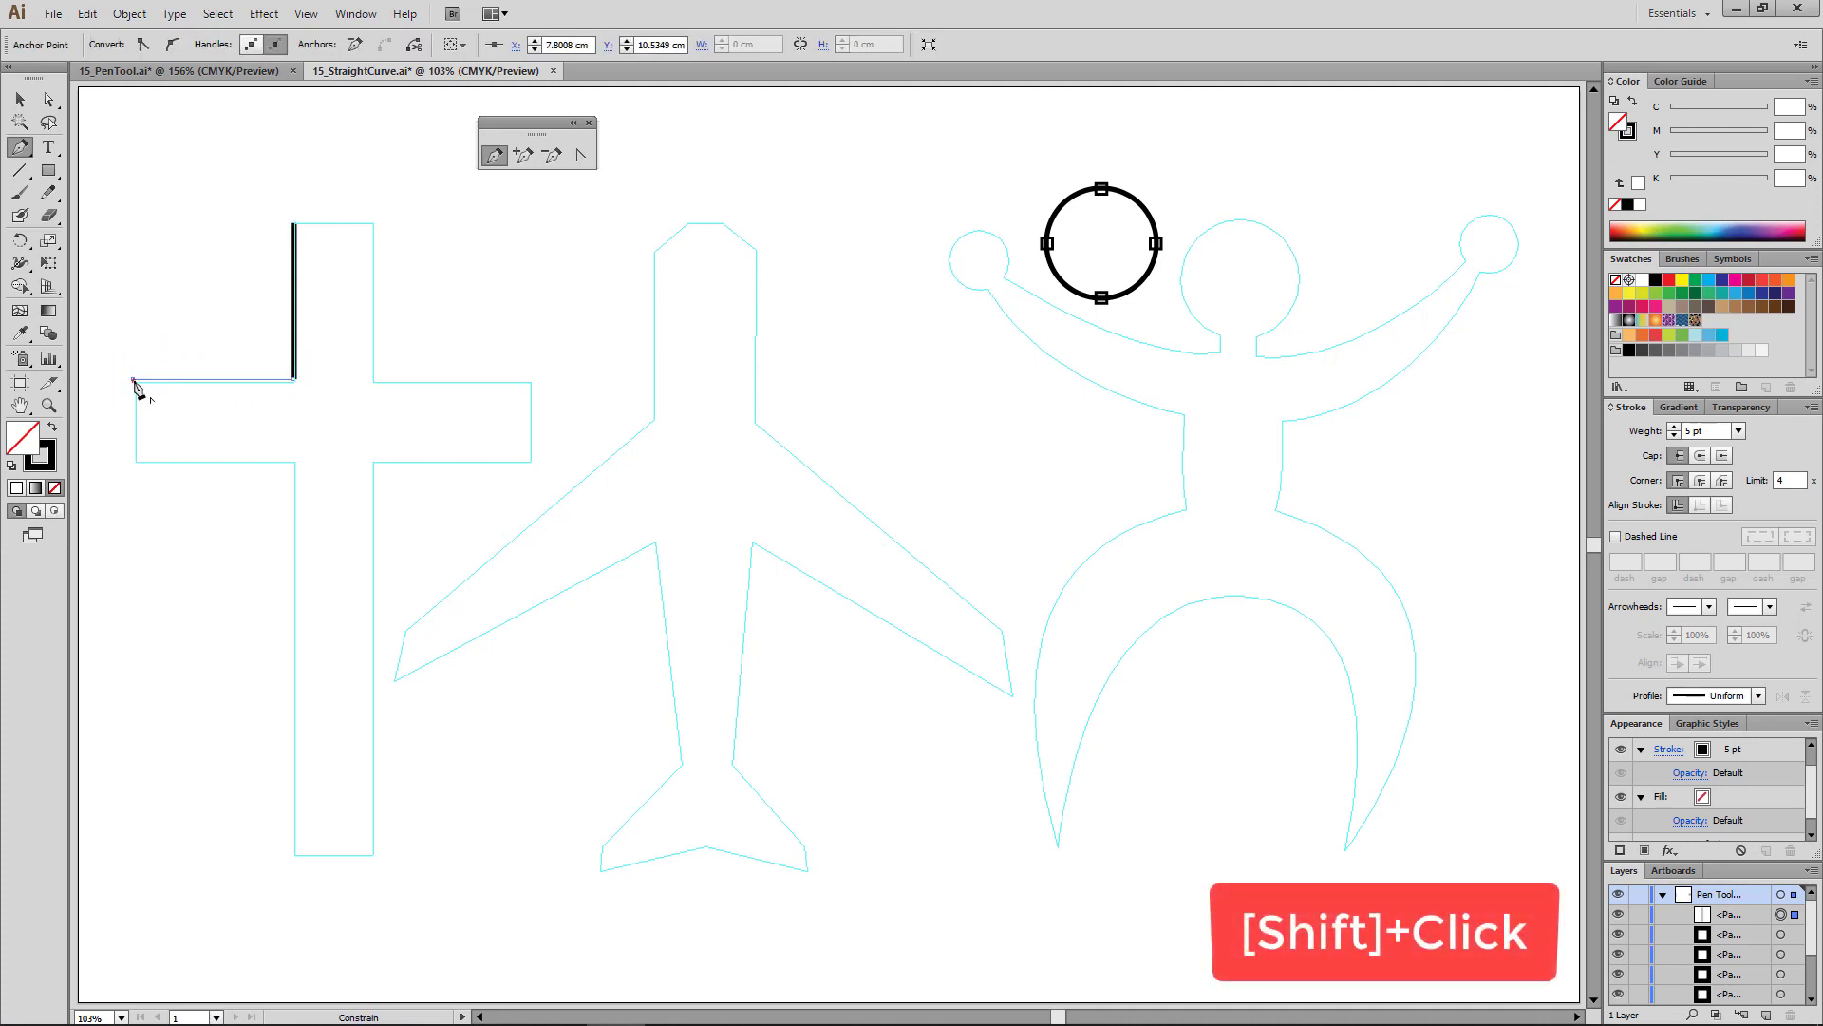
pyautogui.keyDown('shift'); pyautogui.click(134, 462); pyautogui.keyUp('shift')
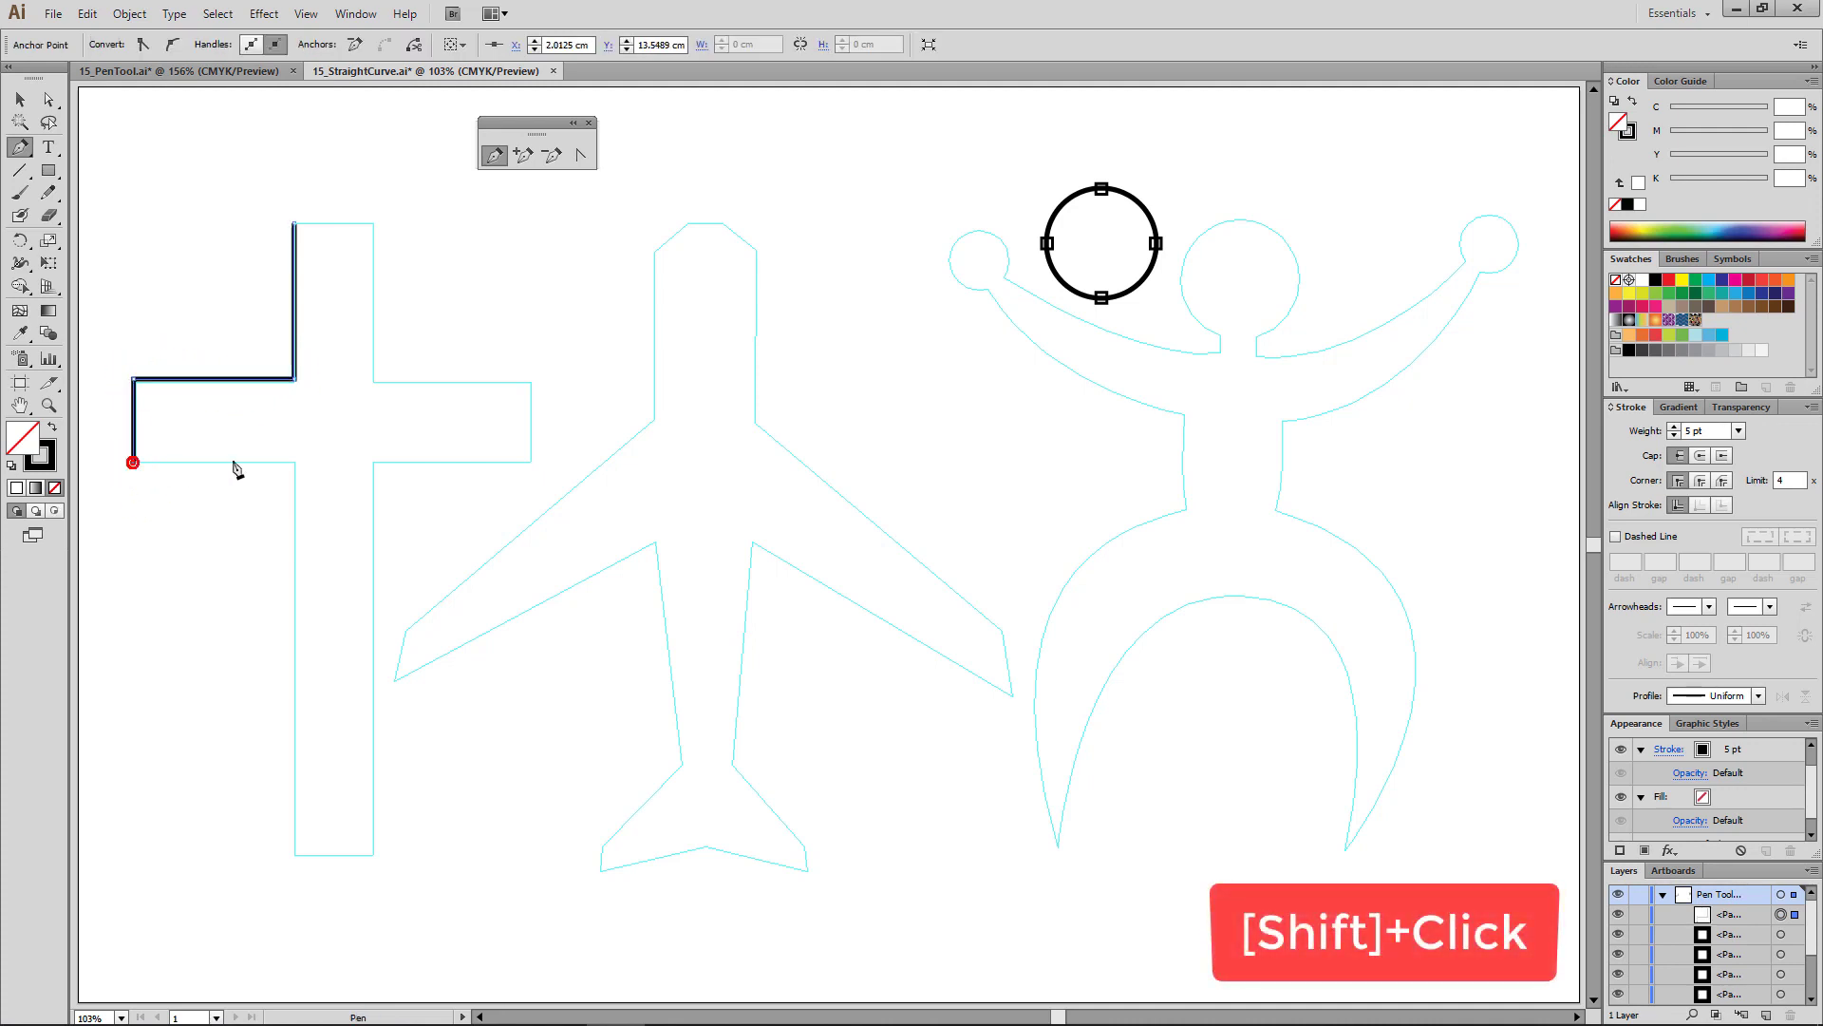
pyautogui.keyDown('shift'); pyautogui.click(294, 462); pyautogui.keyUp('shift')
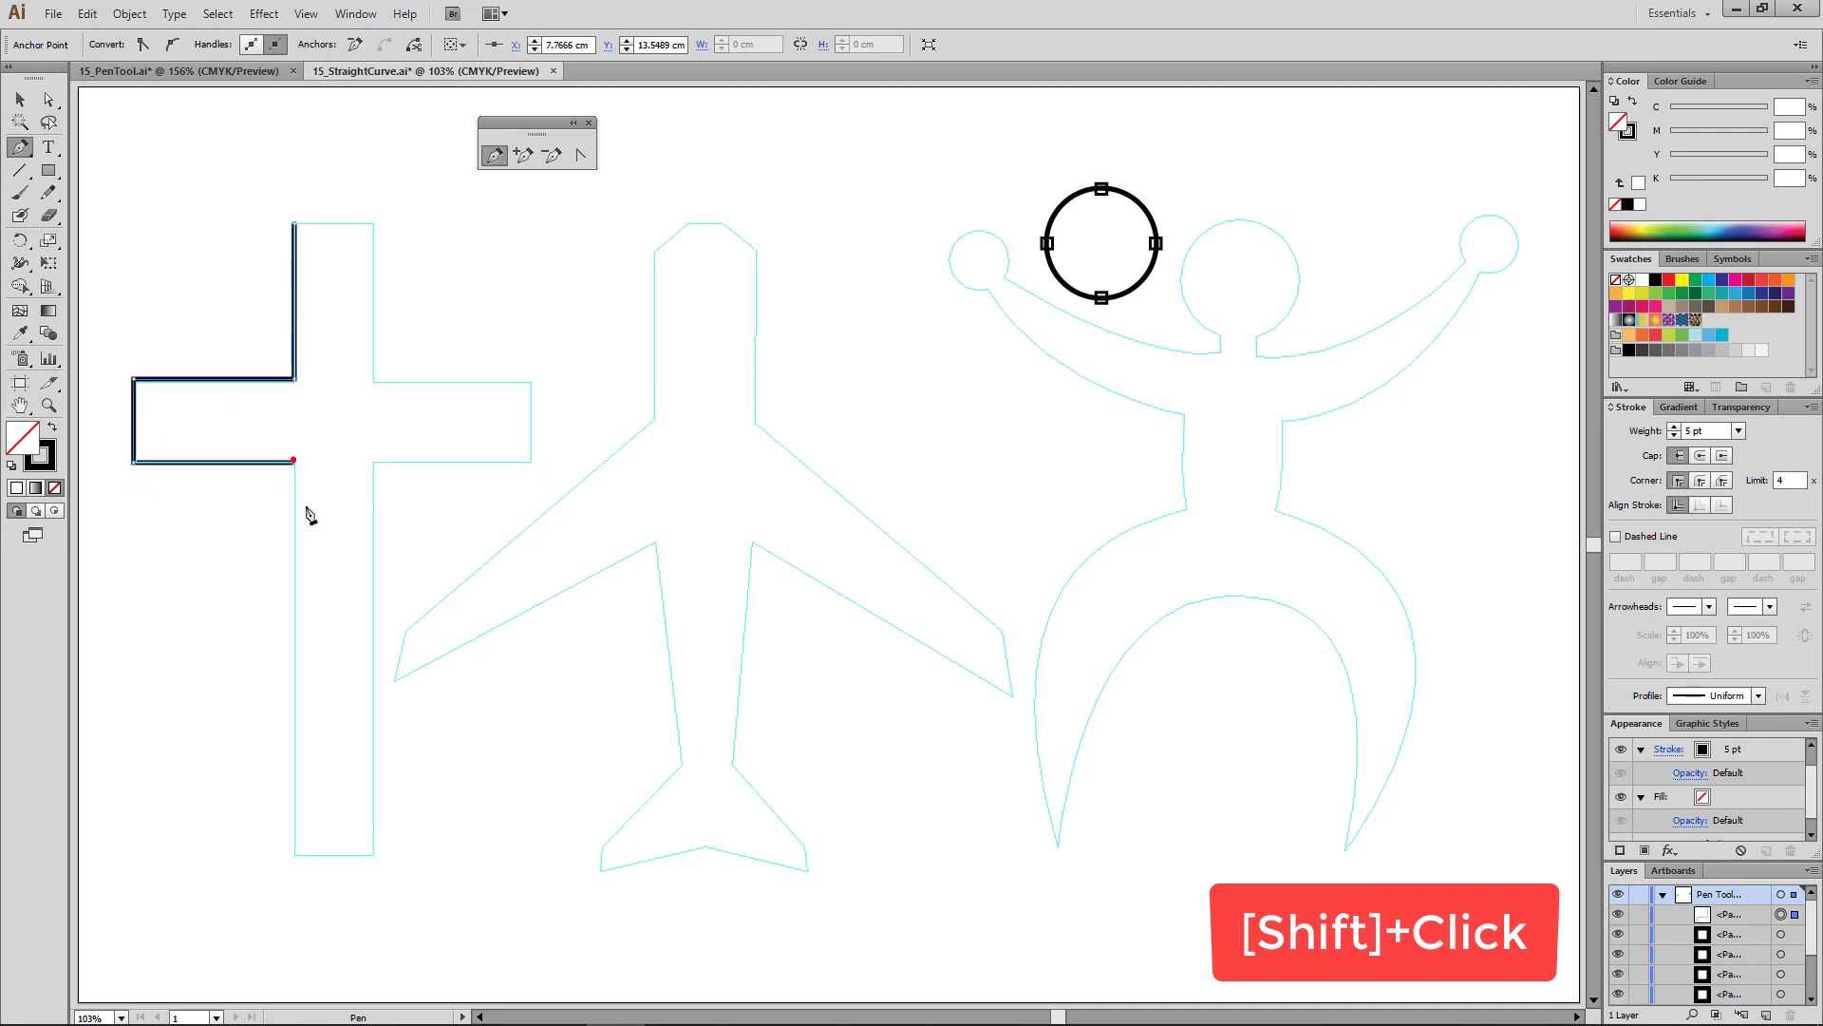
pyautogui.keyDown('shift'); pyautogui.click(294, 854); pyautogui.keyUp('shift')
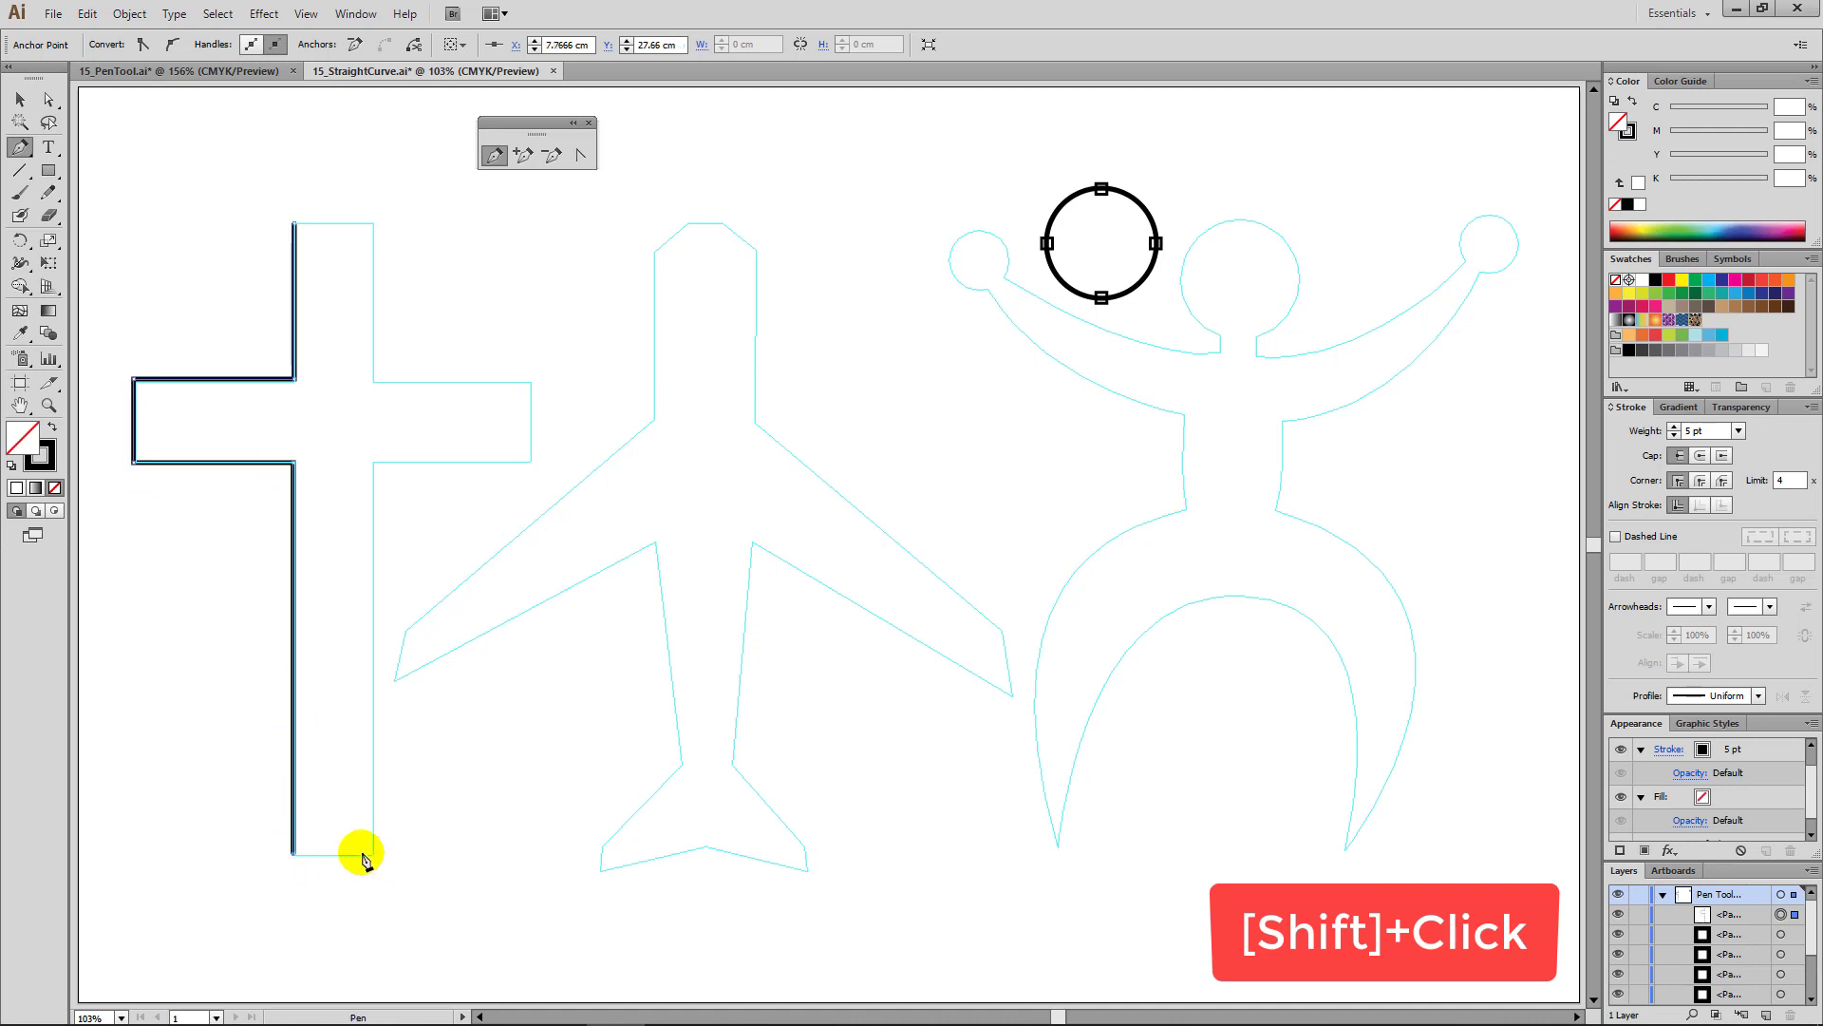
pyautogui.keyDown('shift'); pyautogui.click(373, 855); pyautogui.keyUp('shift')
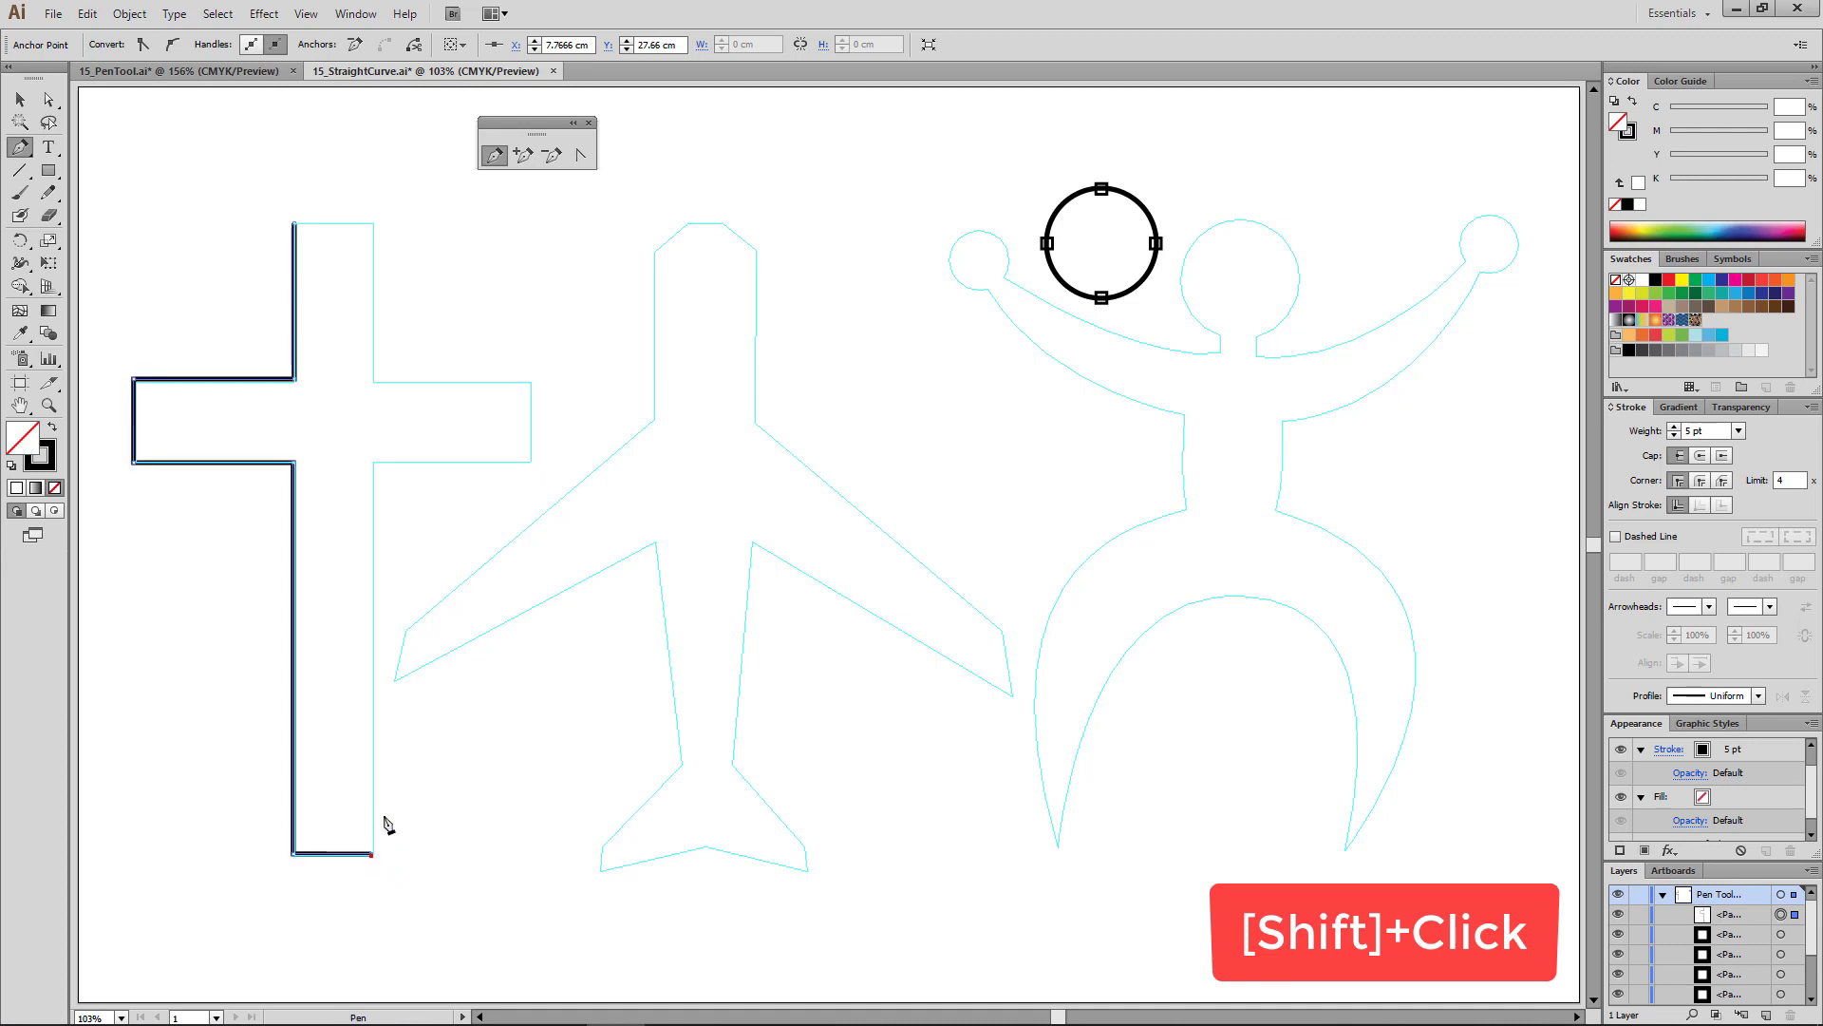
# Step: Trace the cross's right side back to the starting anchor to close the path, and fill it with the purple star pattern
pyautogui.keyDown('shift'); pyautogui.click(372, 463); pyautogui.keyUp('shift')
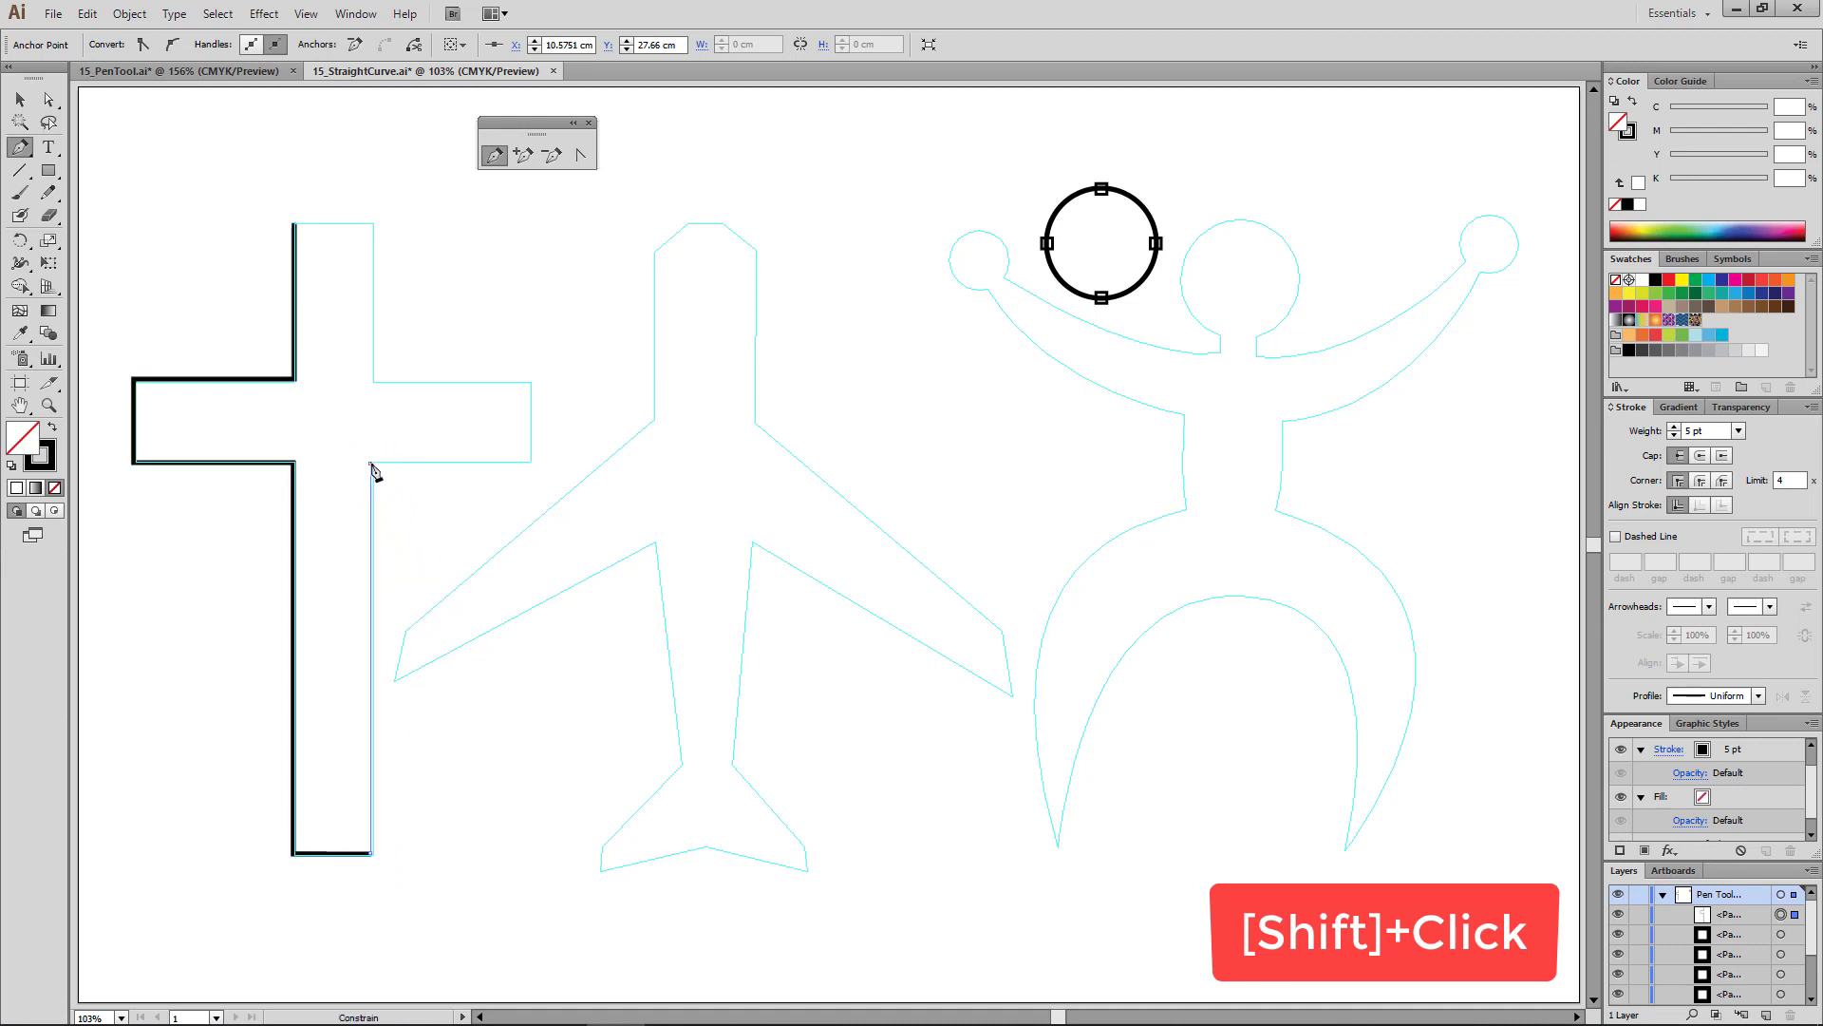
pyautogui.keyDown('shift'); pyautogui.click(532, 462); pyautogui.keyUp('shift')
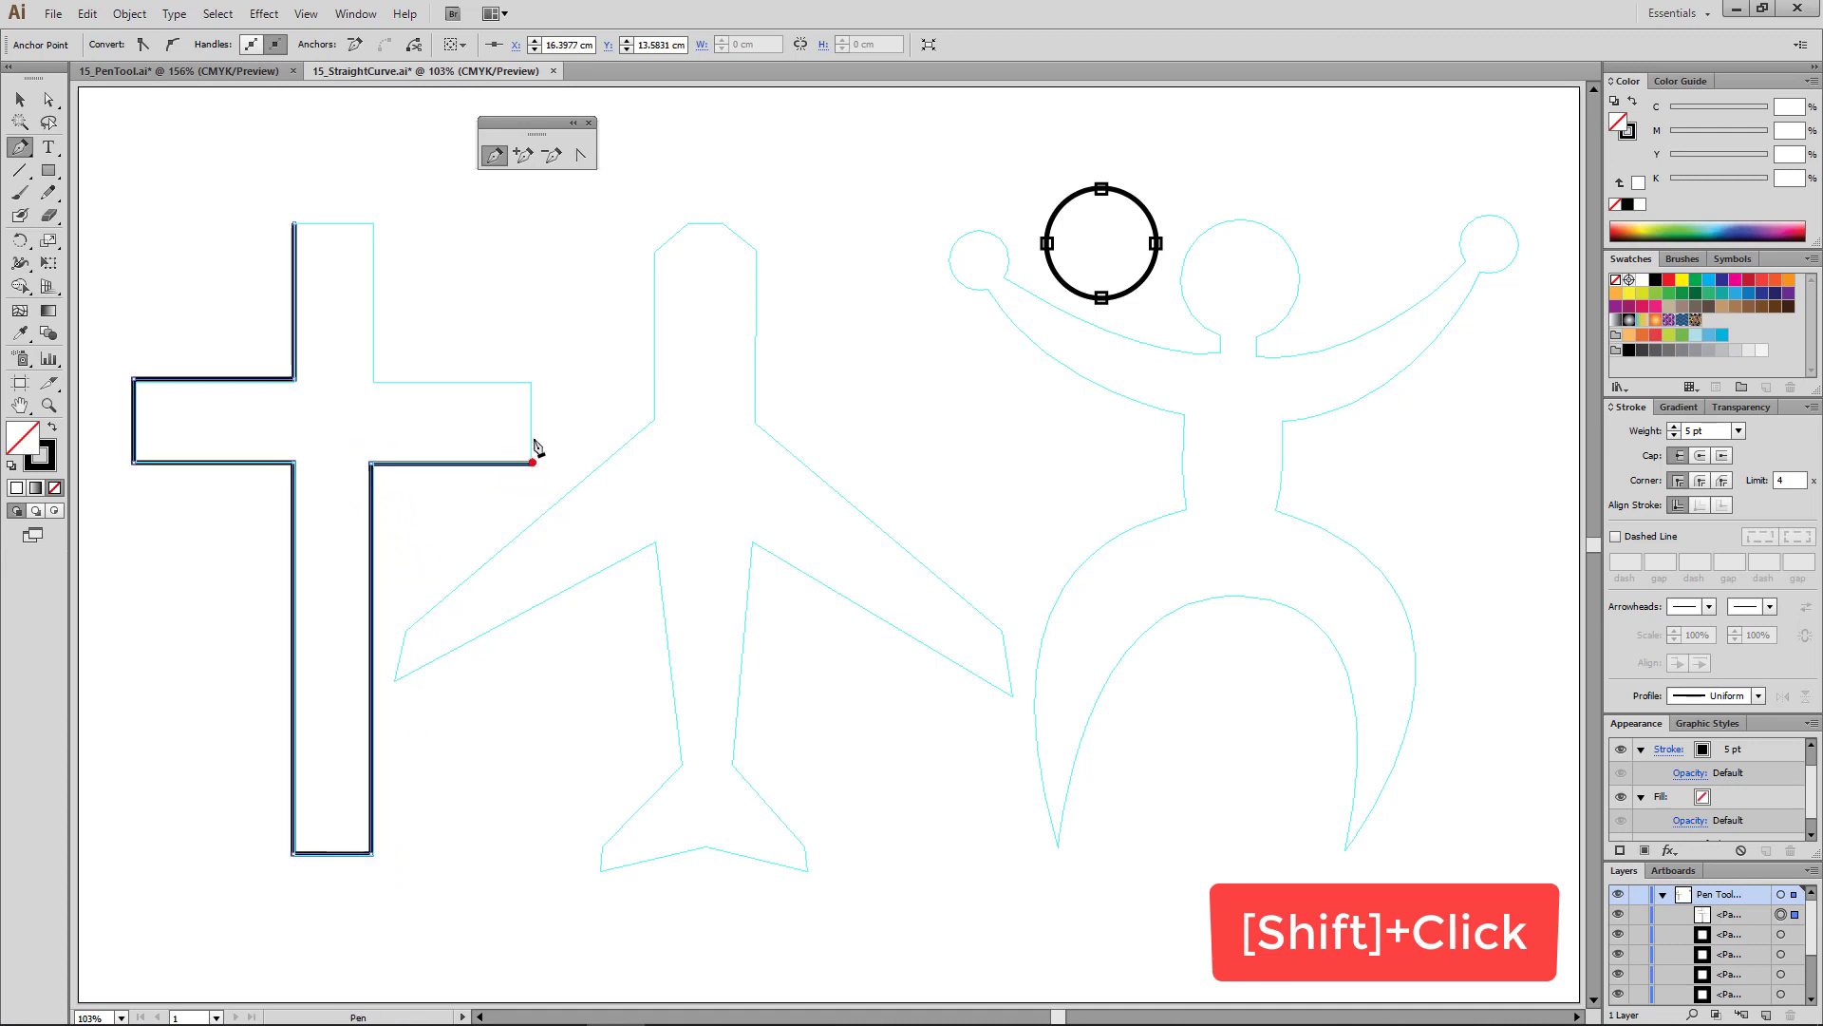
pyautogui.keyDown('shift'); pyautogui.click(532, 383); pyautogui.keyUp('shift')
pyautogui.keyDown('shift'); pyautogui.click(374, 384); pyautogui.keyUp('shift')
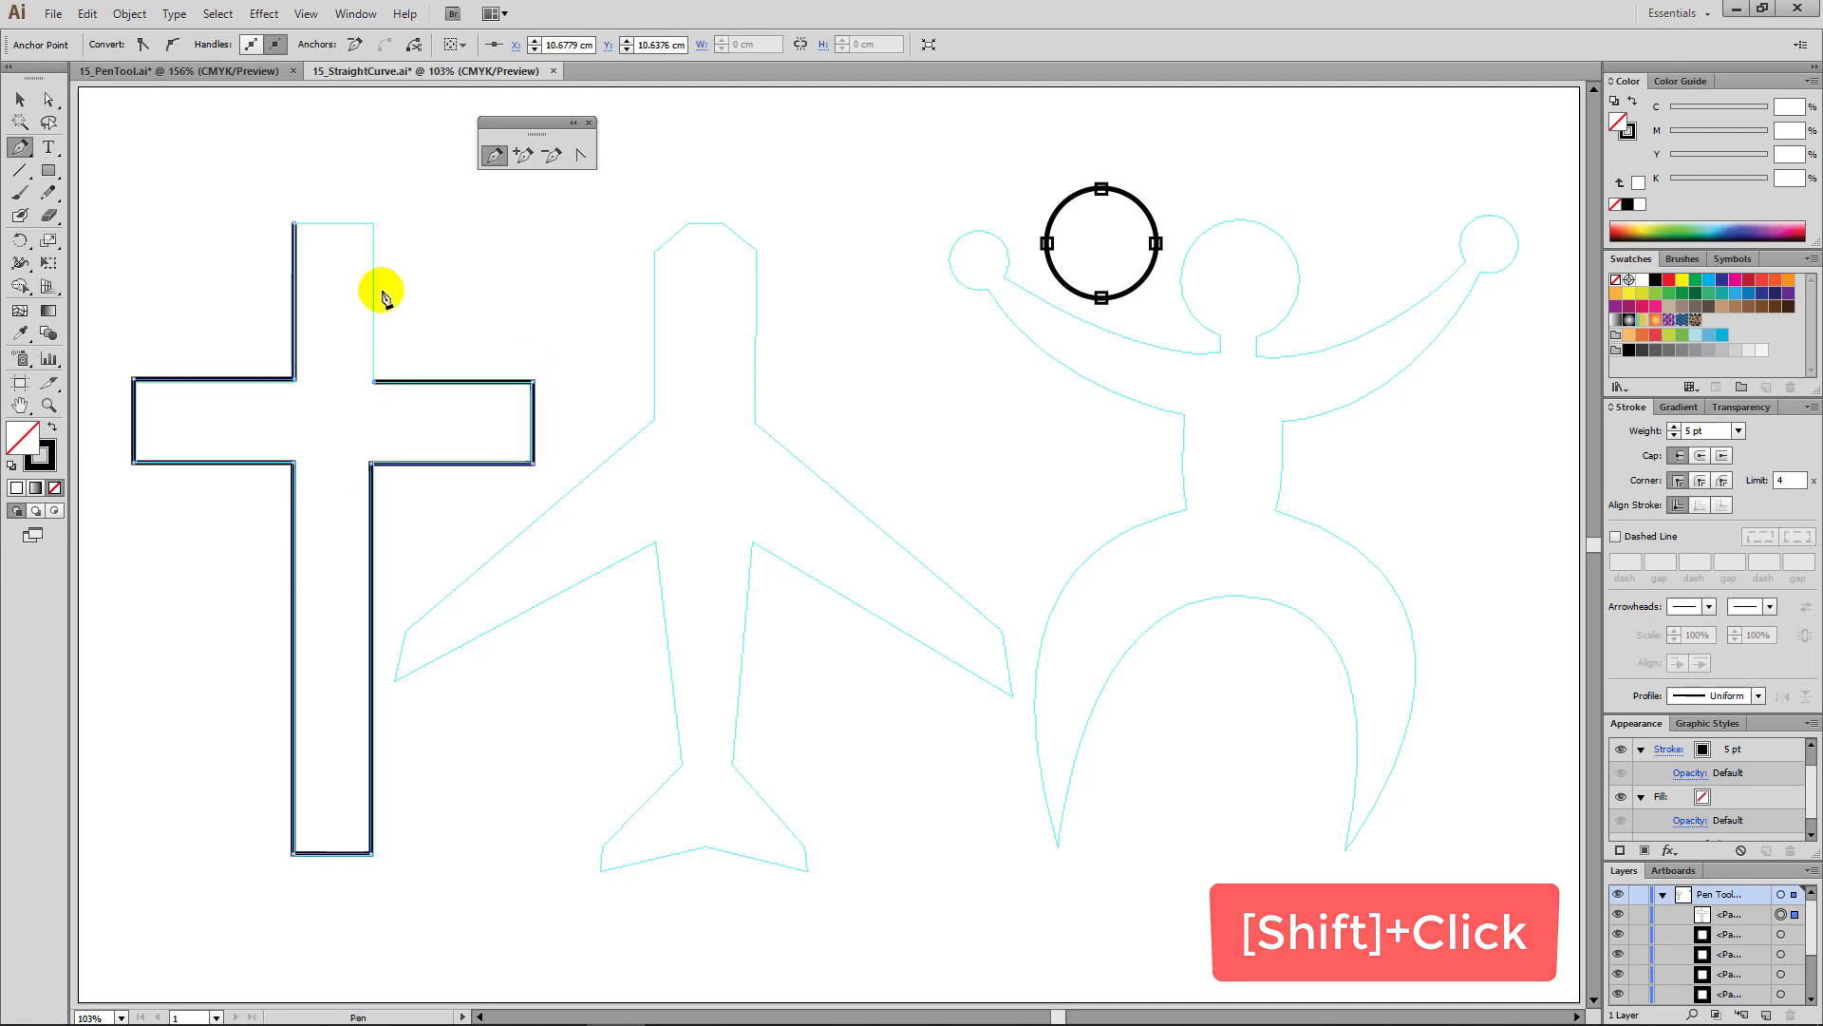
pyautogui.keyDown('shift'); pyautogui.click(375, 225); pyautogui.keyUp('shift')
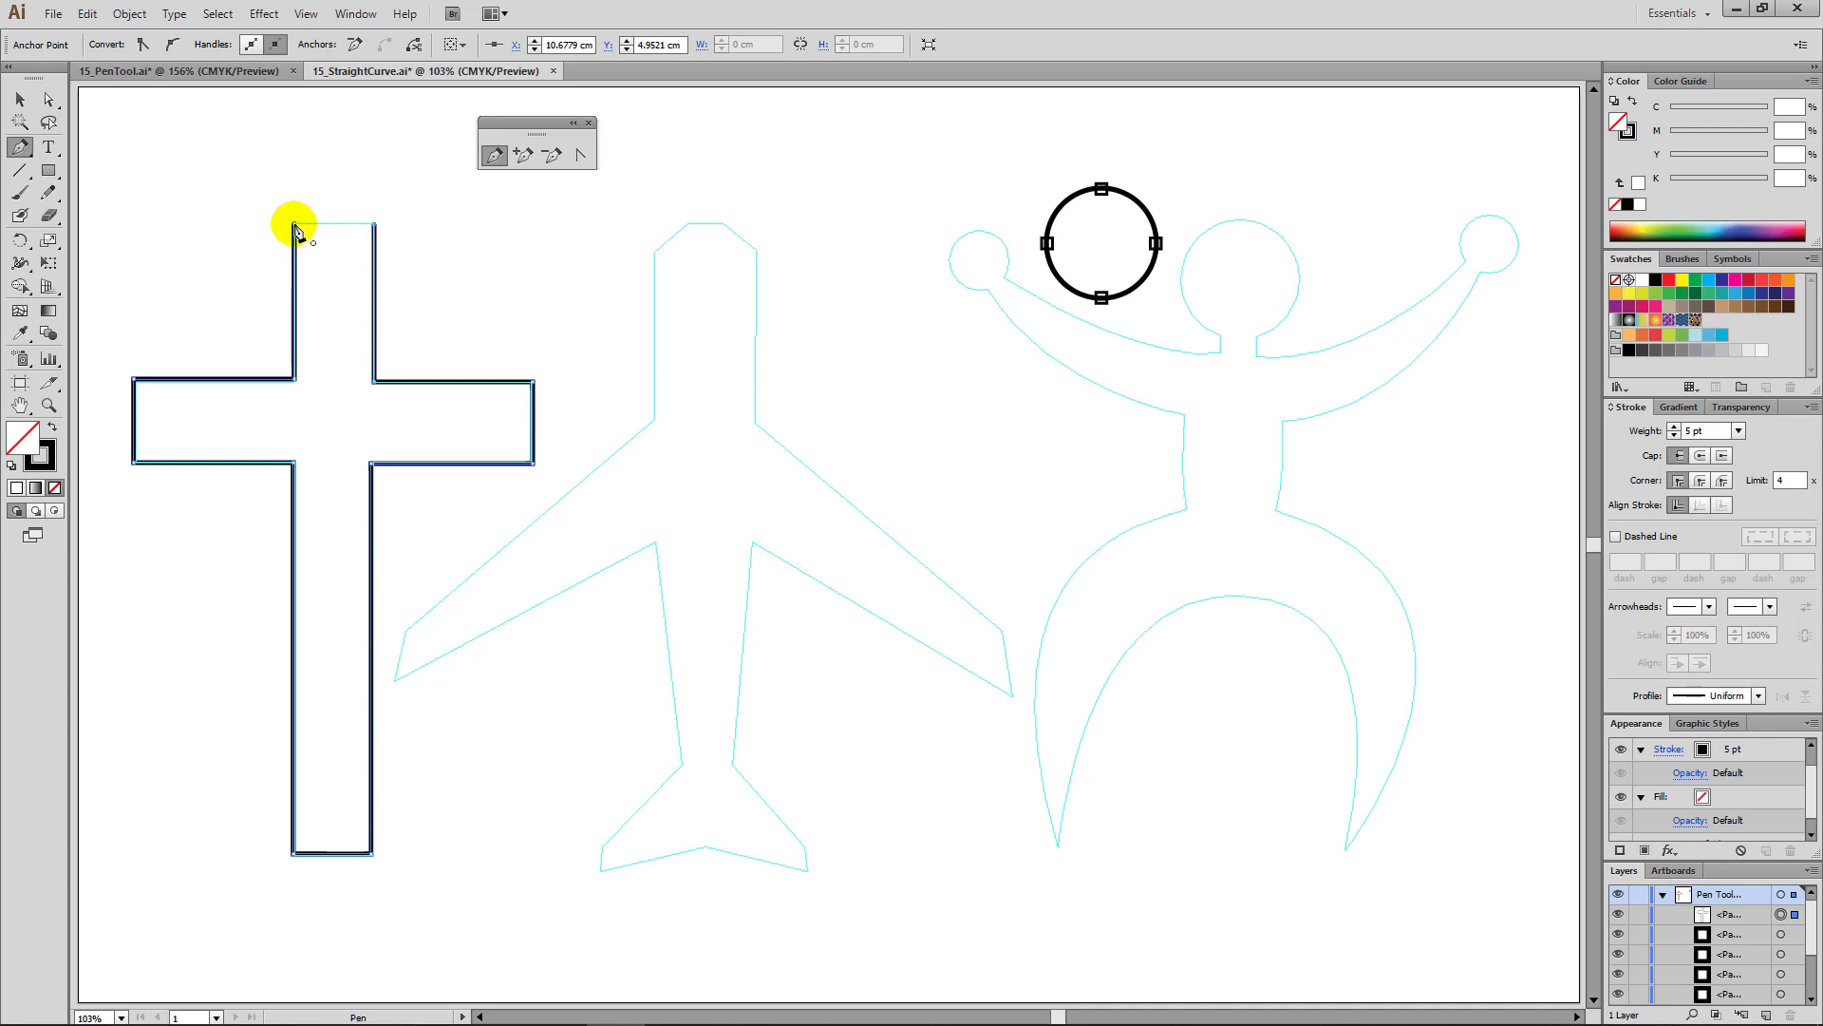
pyautogui.click(295, 228)
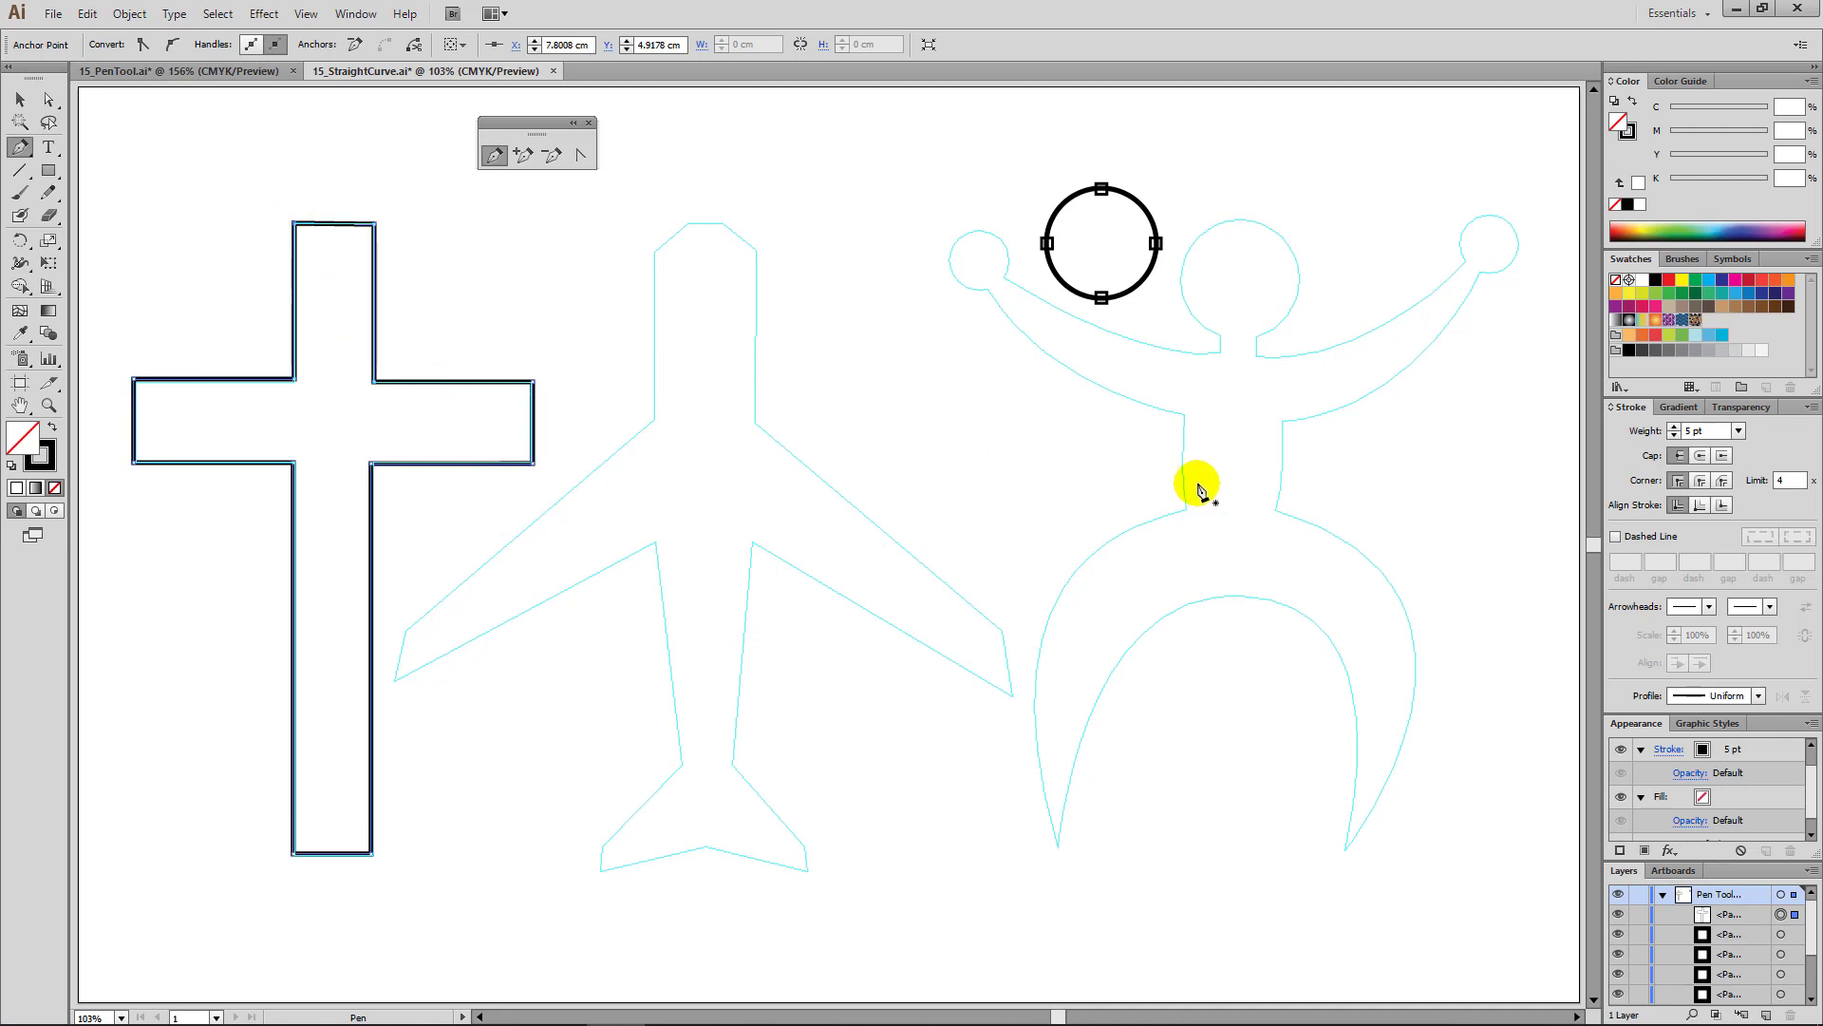
pyautogui.click(1670, 322)
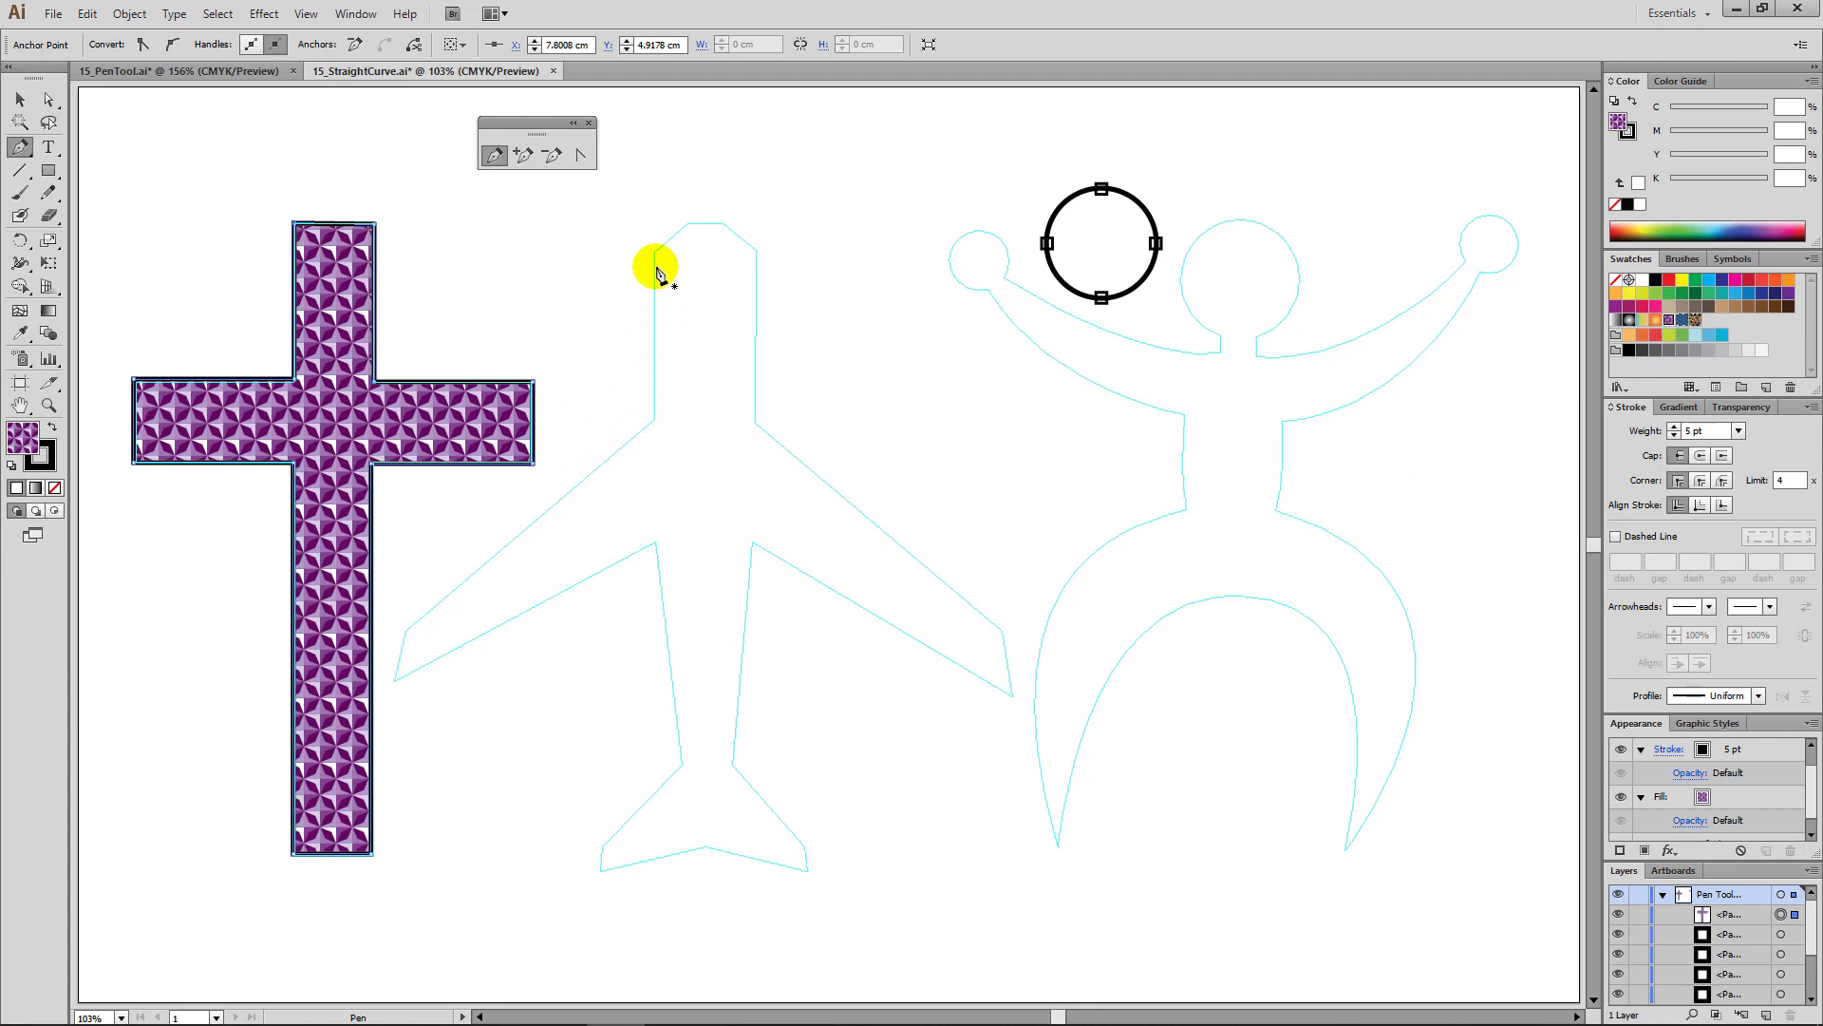
# Step: Trace the airplane with the Pen tool from the nose's upper-left corner along the left fuselage to the left wingtip
pyautogui.click(689, 225)
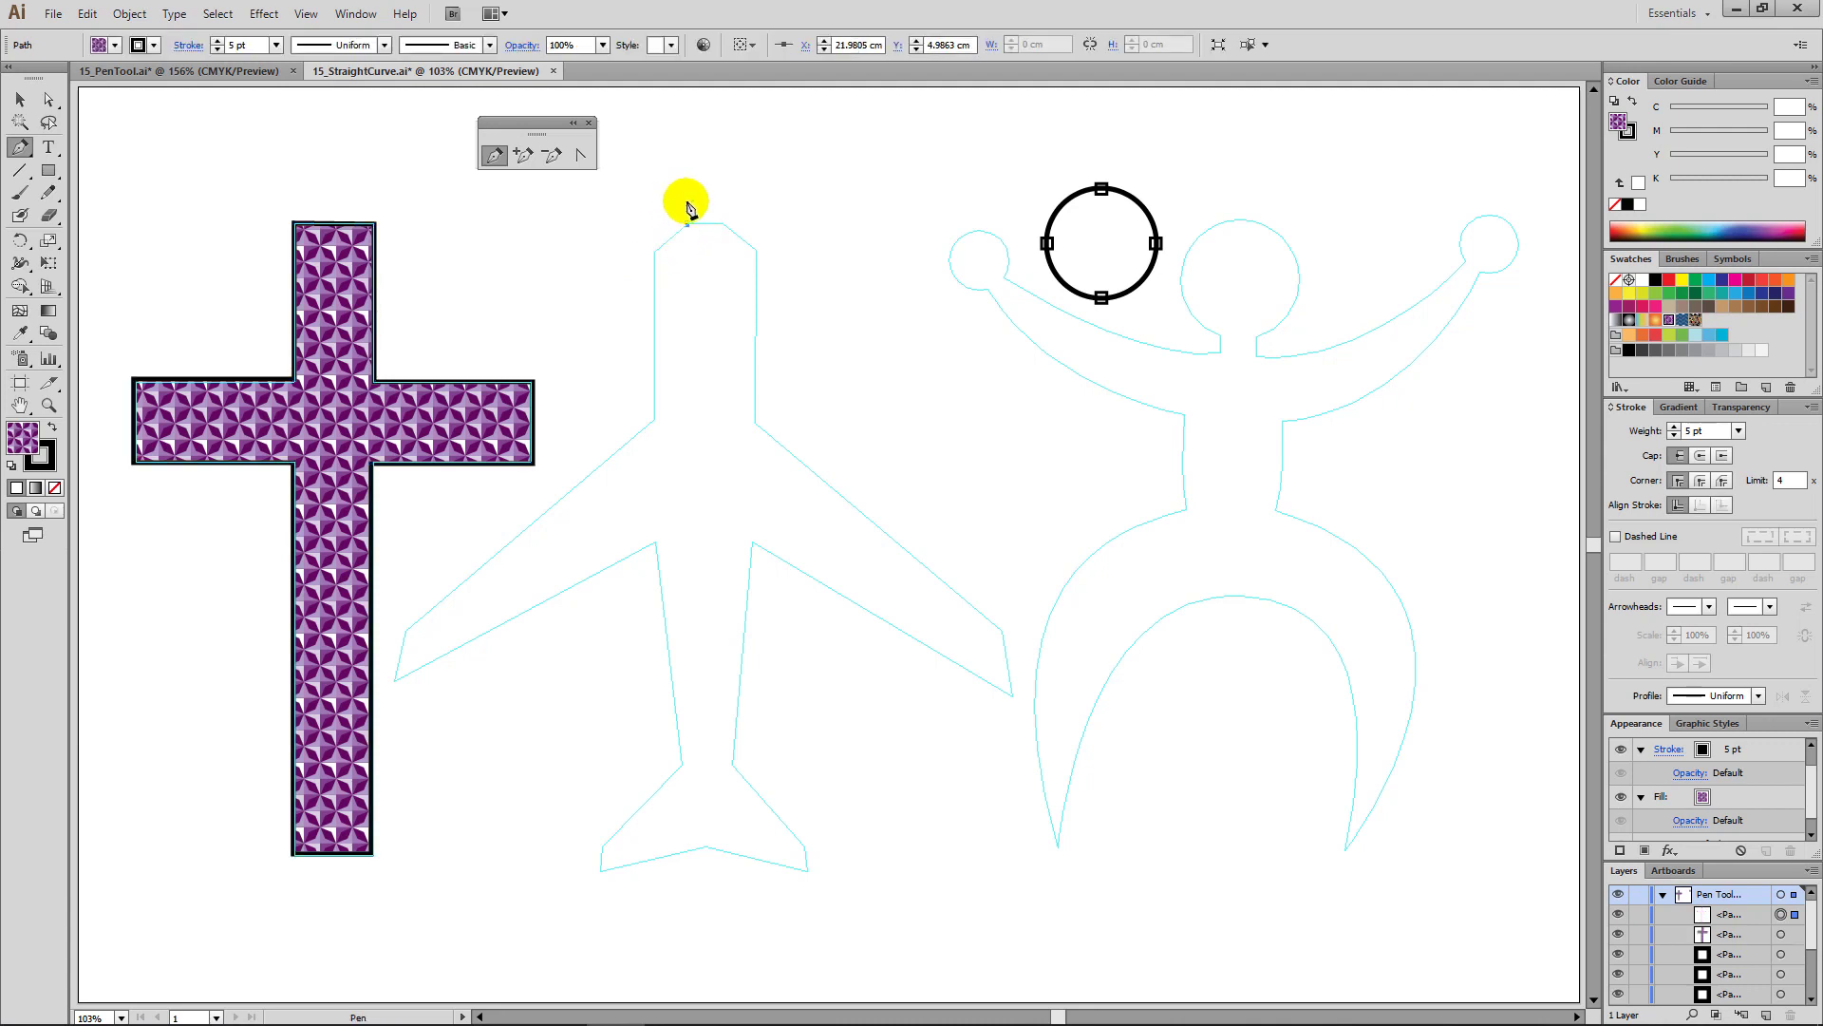
pyautogui.click(654, 252)
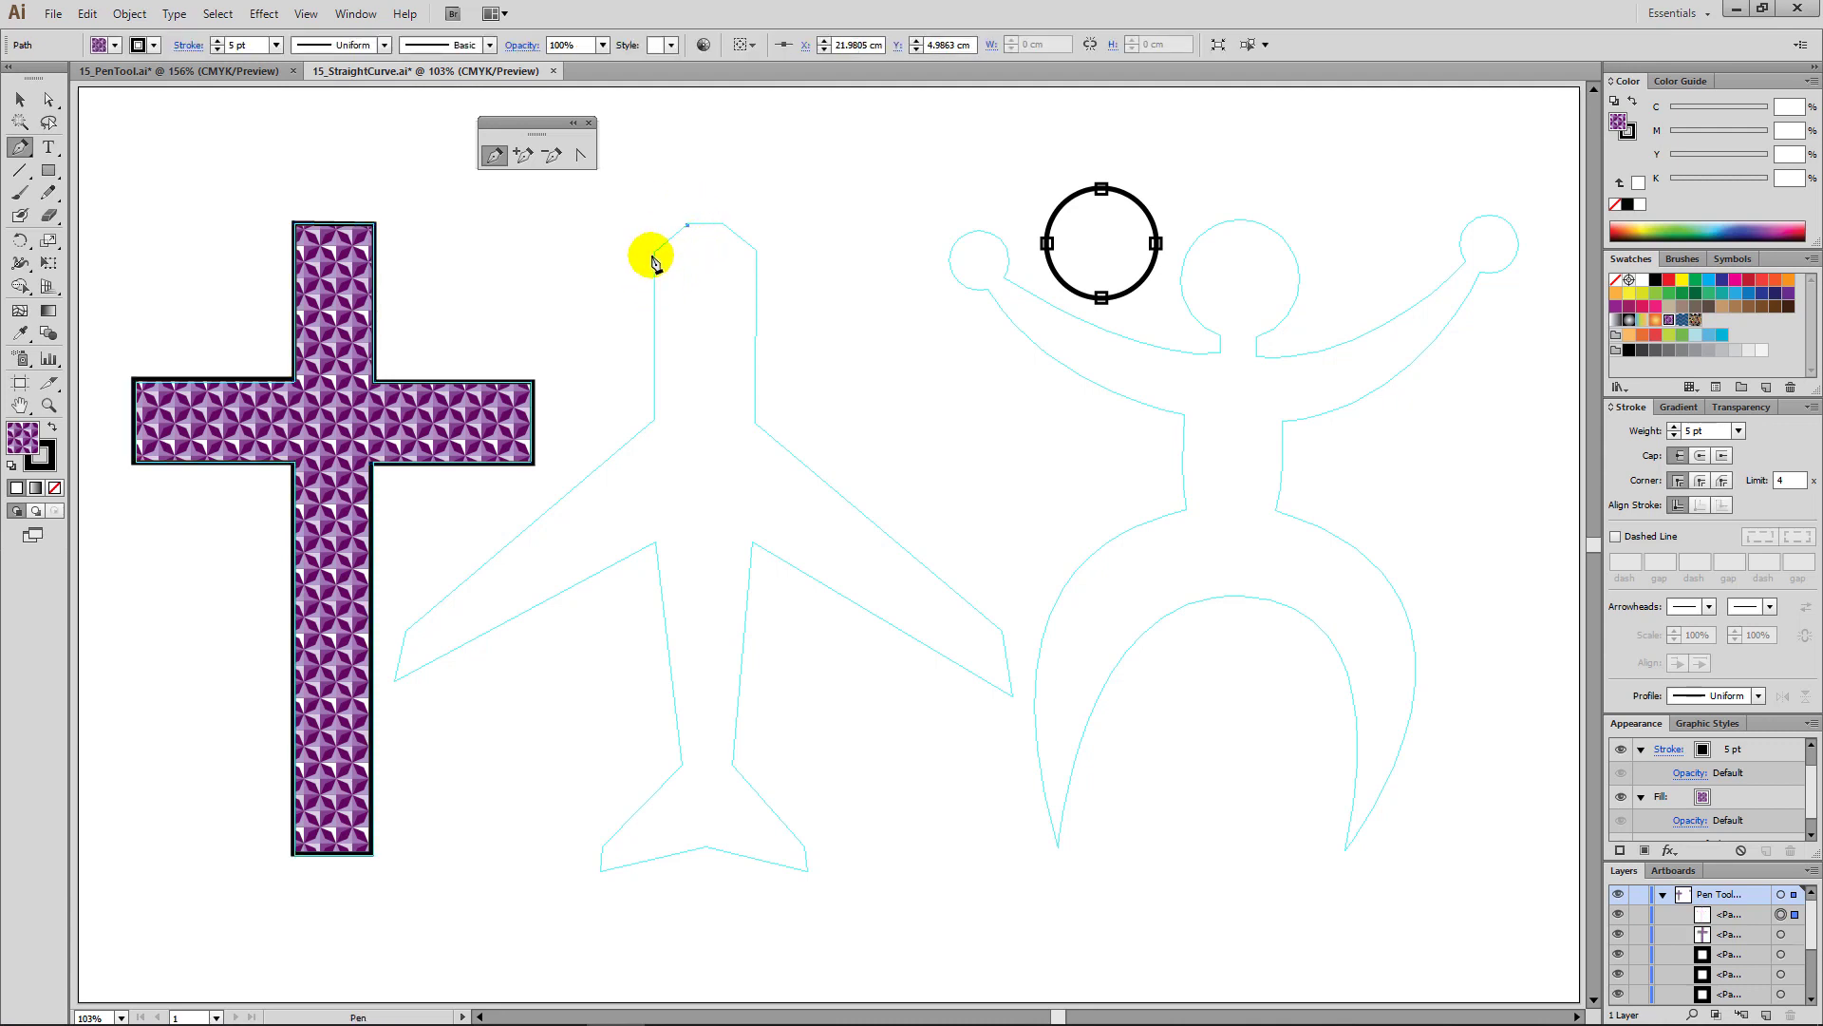
pyautogui.click(654, 418)
pyautogui.click(407, 630)
pyautogui.click(399, 680)
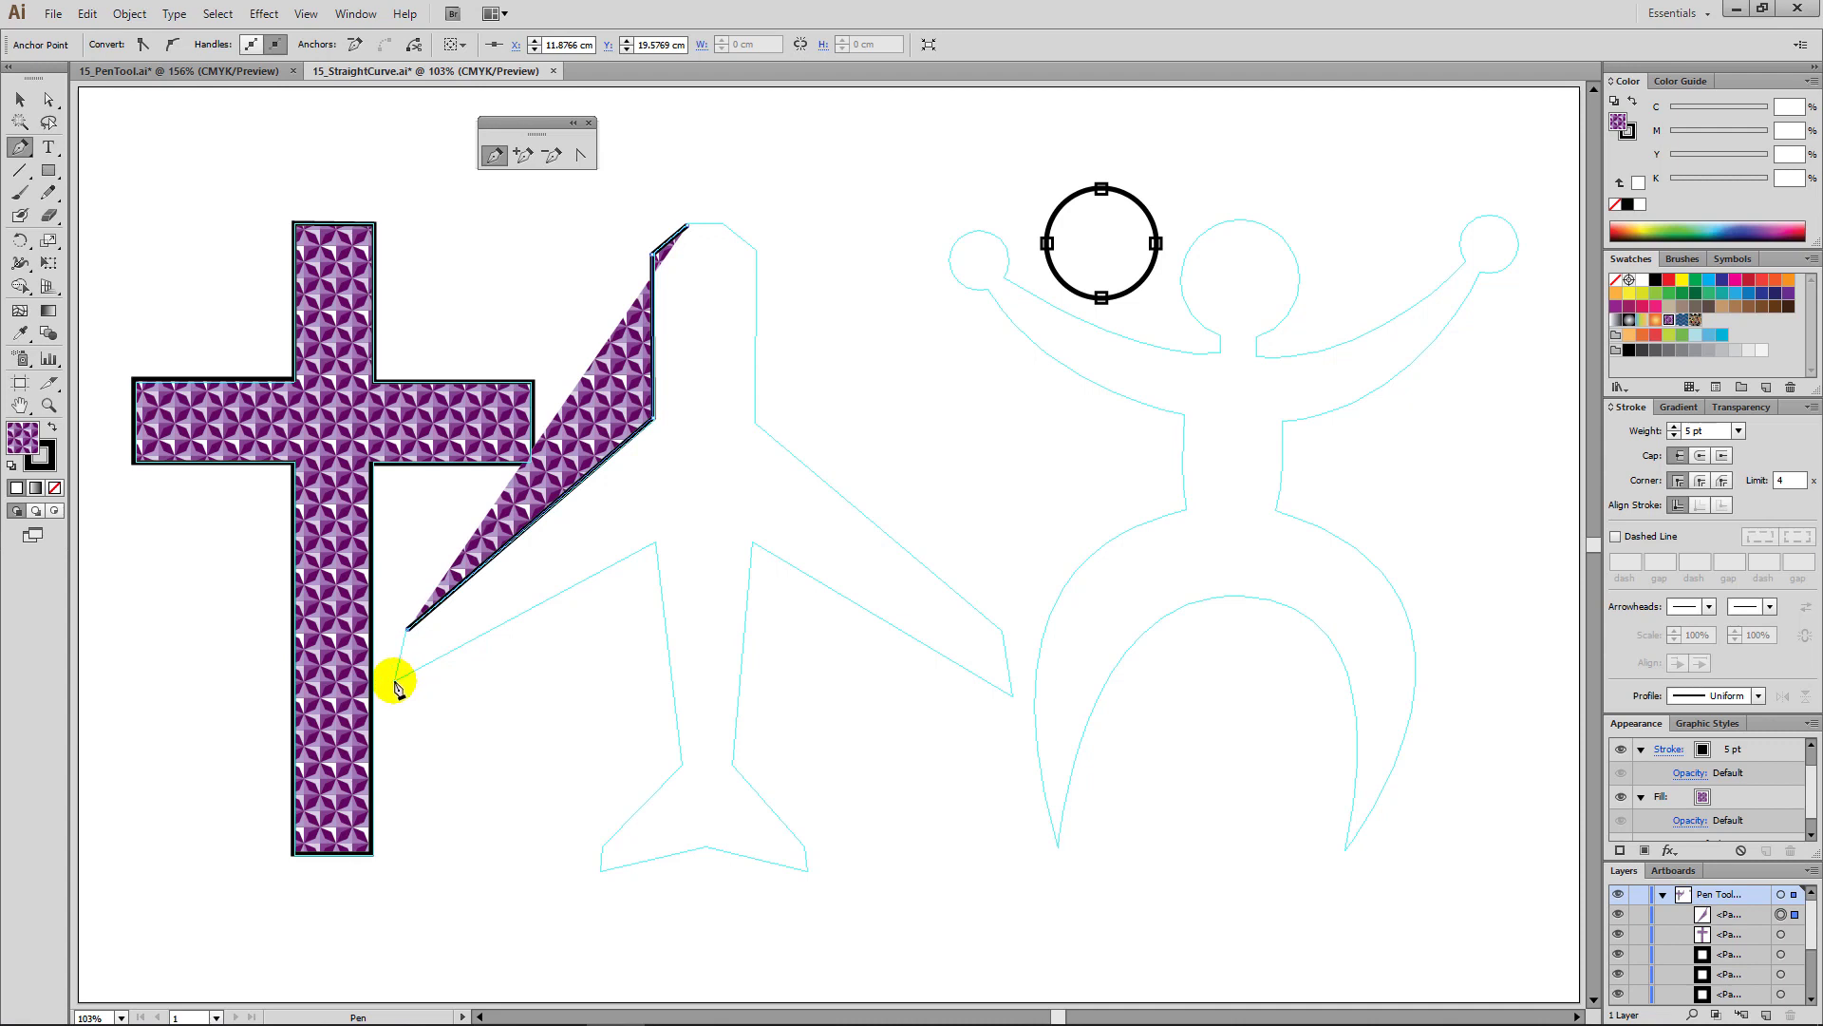
# Step: Continue the airplane path along the left wing's rear edge and rear fuselage, then around the tail to its lower-right corner
pyautogui.click(653, 547)
pyautogui.click(679, 765)
pyautogui.click(602, 846)
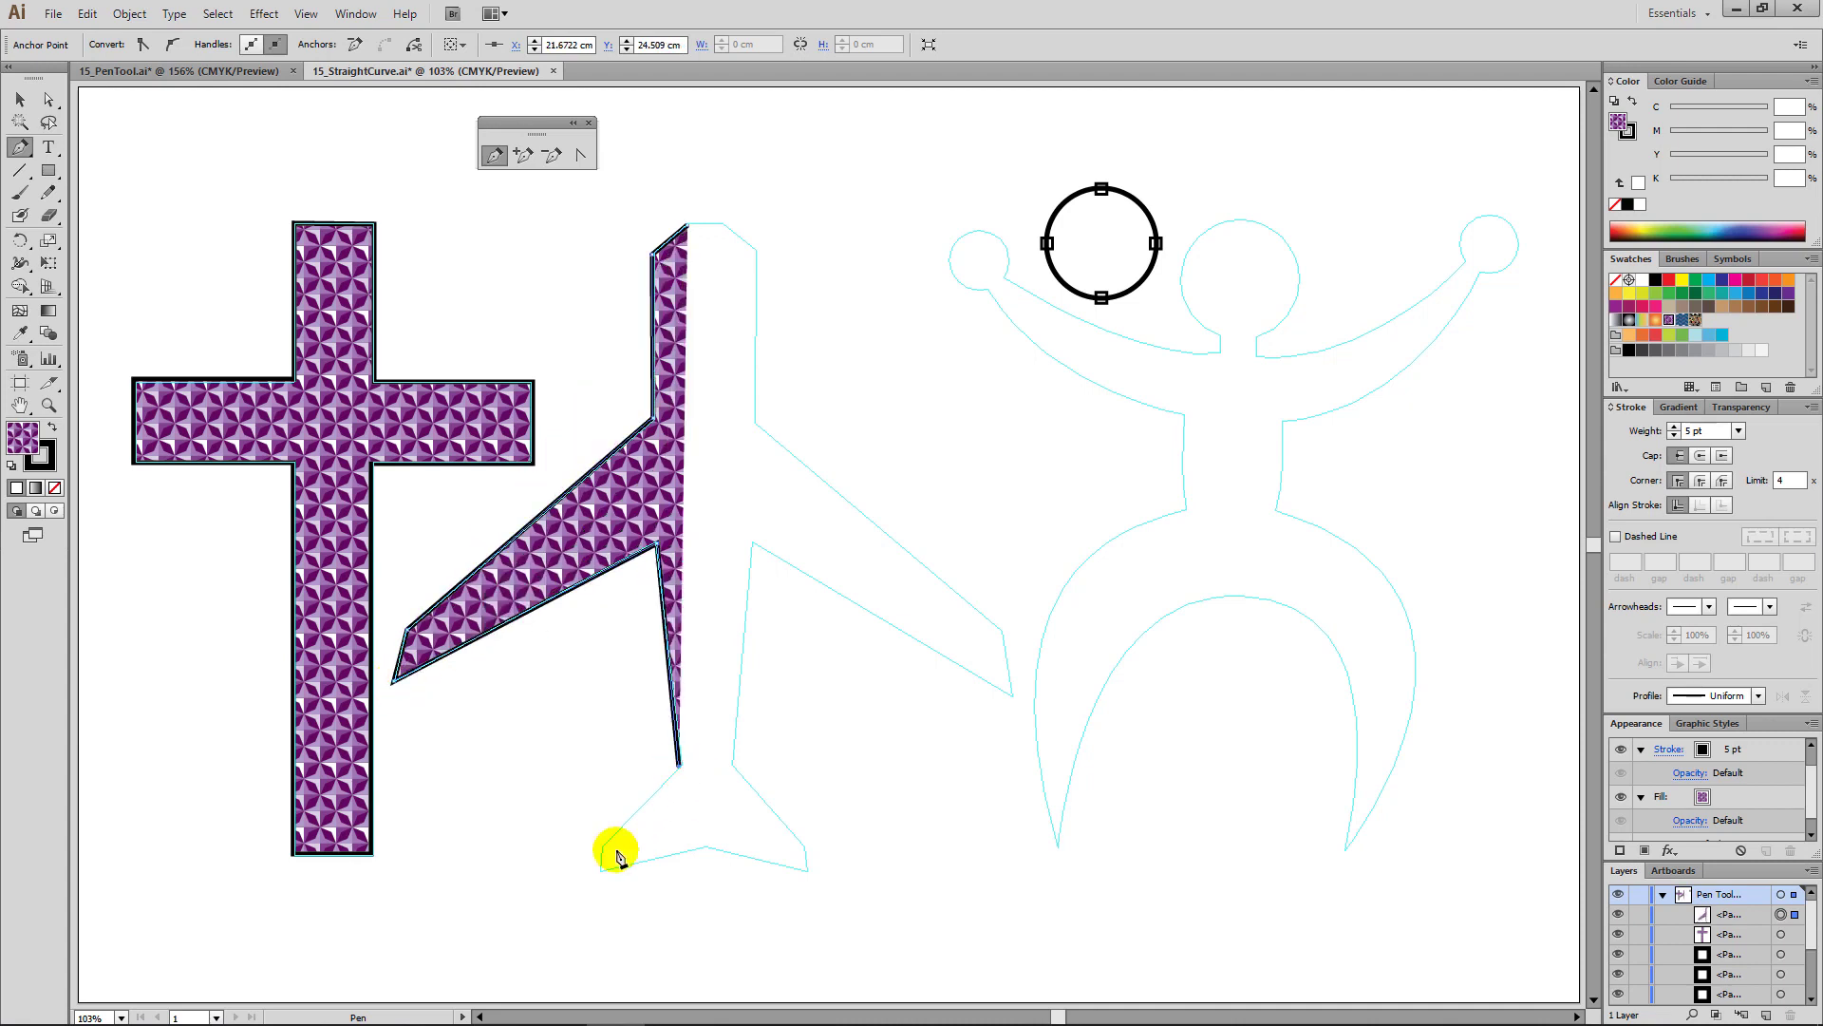
pyautogui.click(600, 871)
pyautogui.click(600, 871)
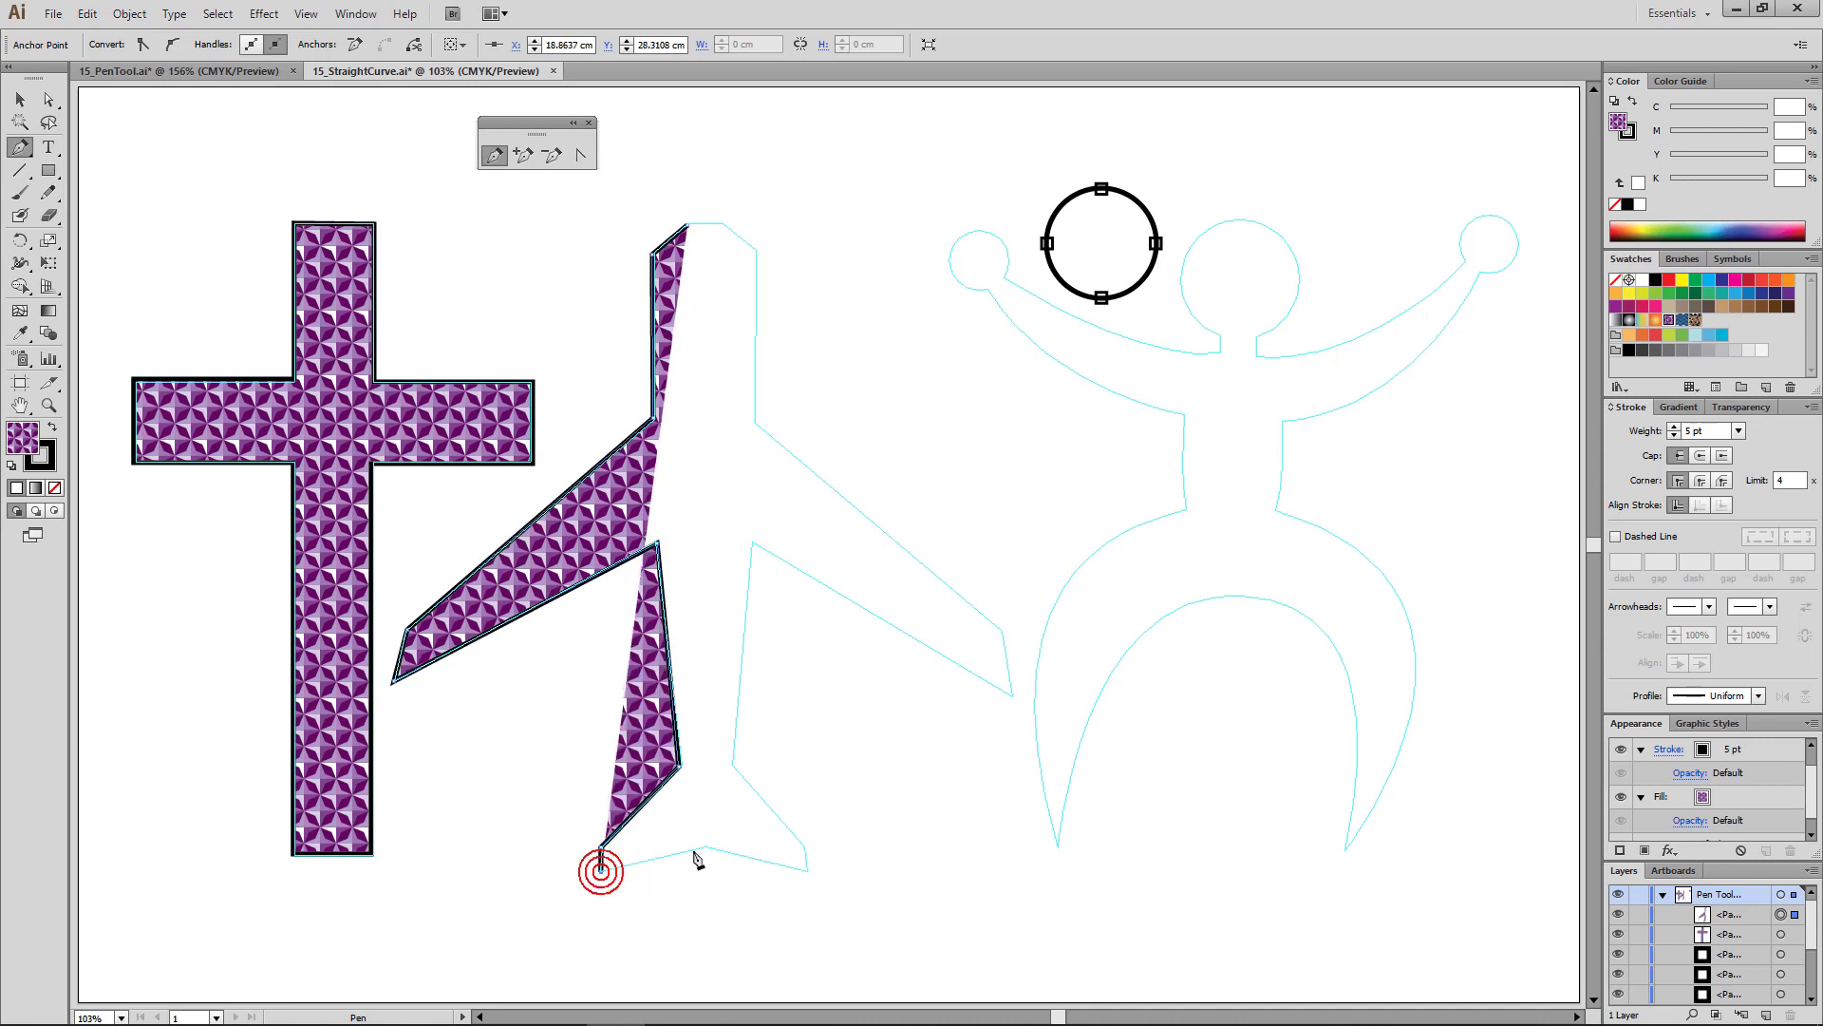
pyautogui.click(703, 846)
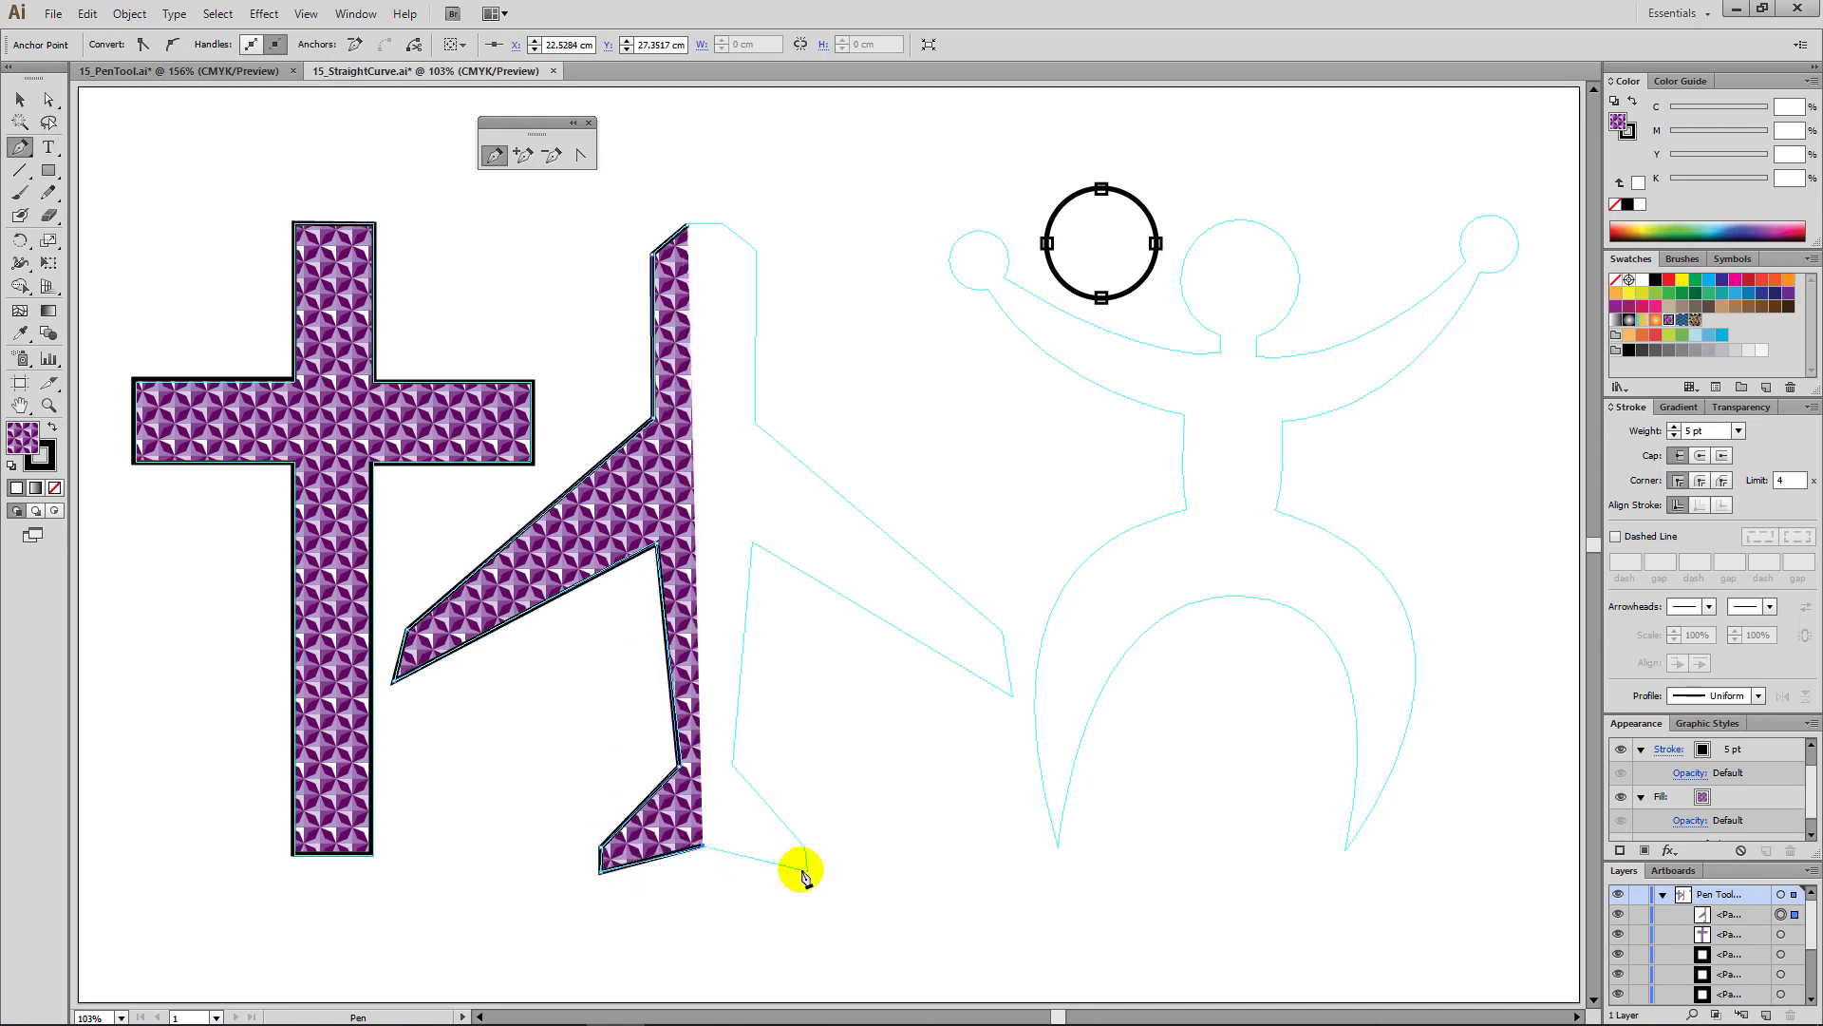
pyautogui.click(805, 872)
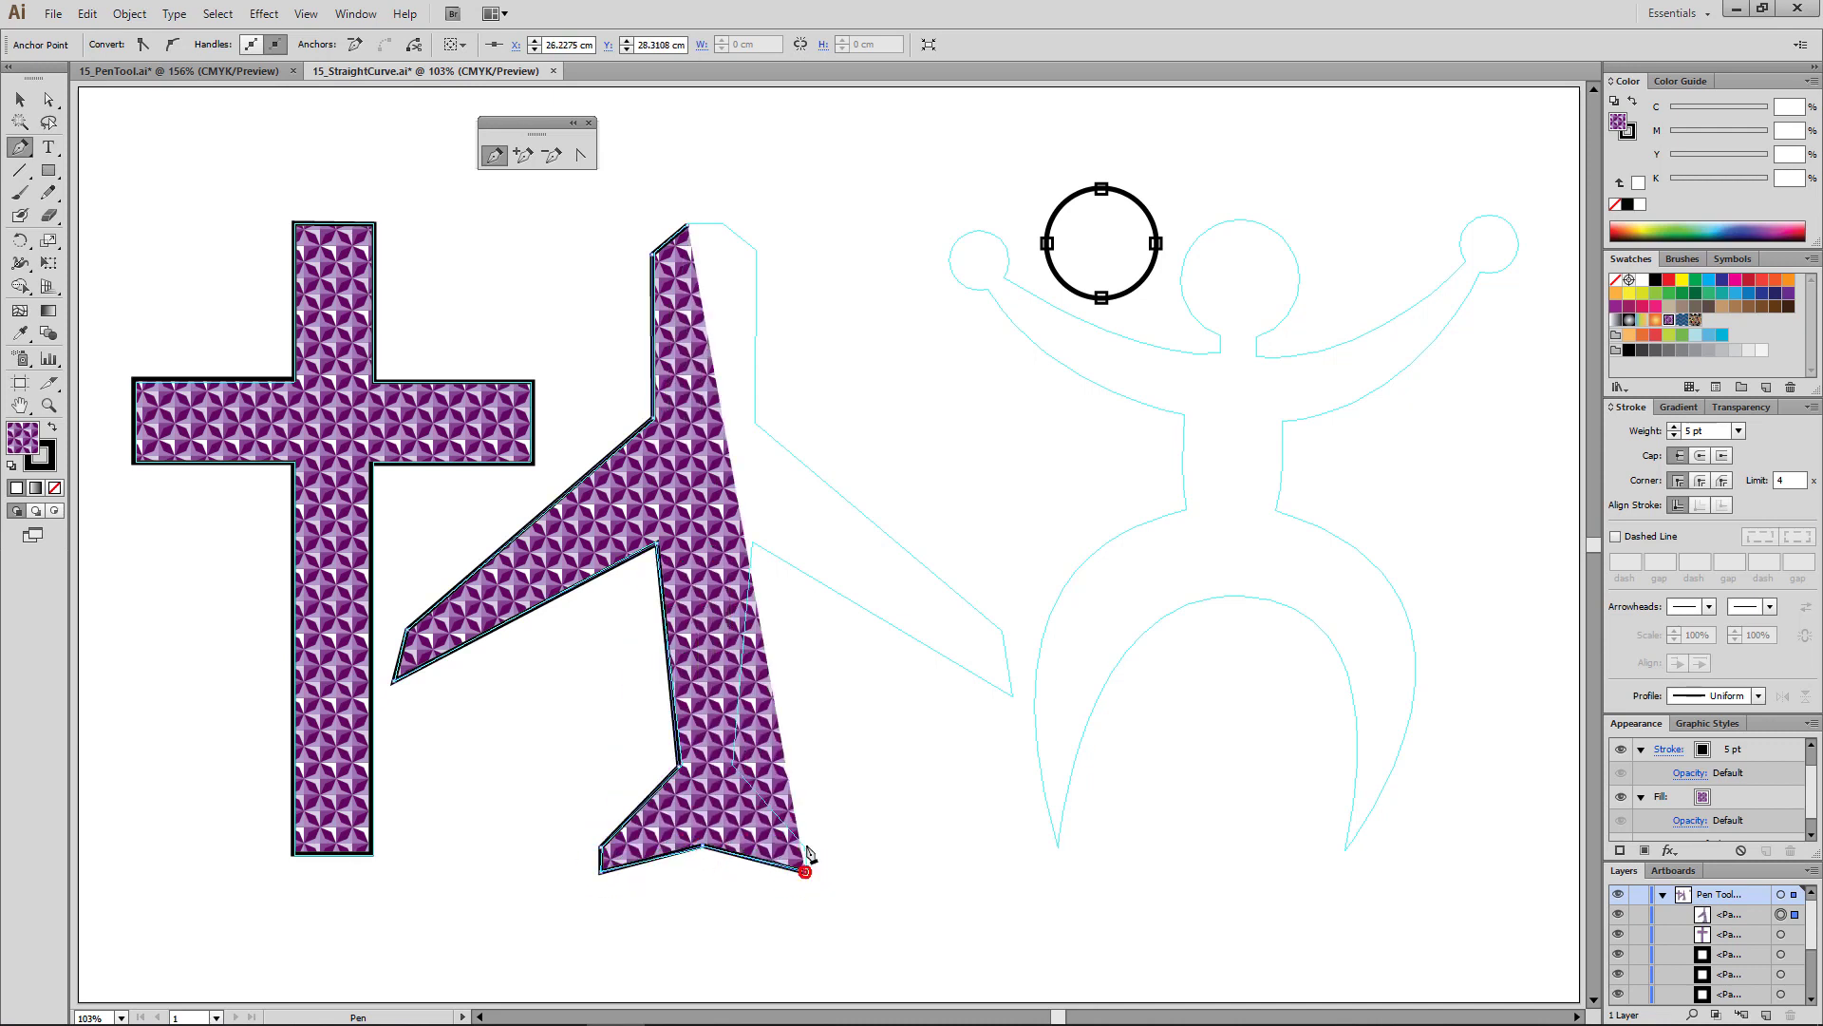
# Step: Trace the tail's right side up to the right wing's rear joint and nudge that anchor left onto the guide outline
pyautogui.click(734, 766)
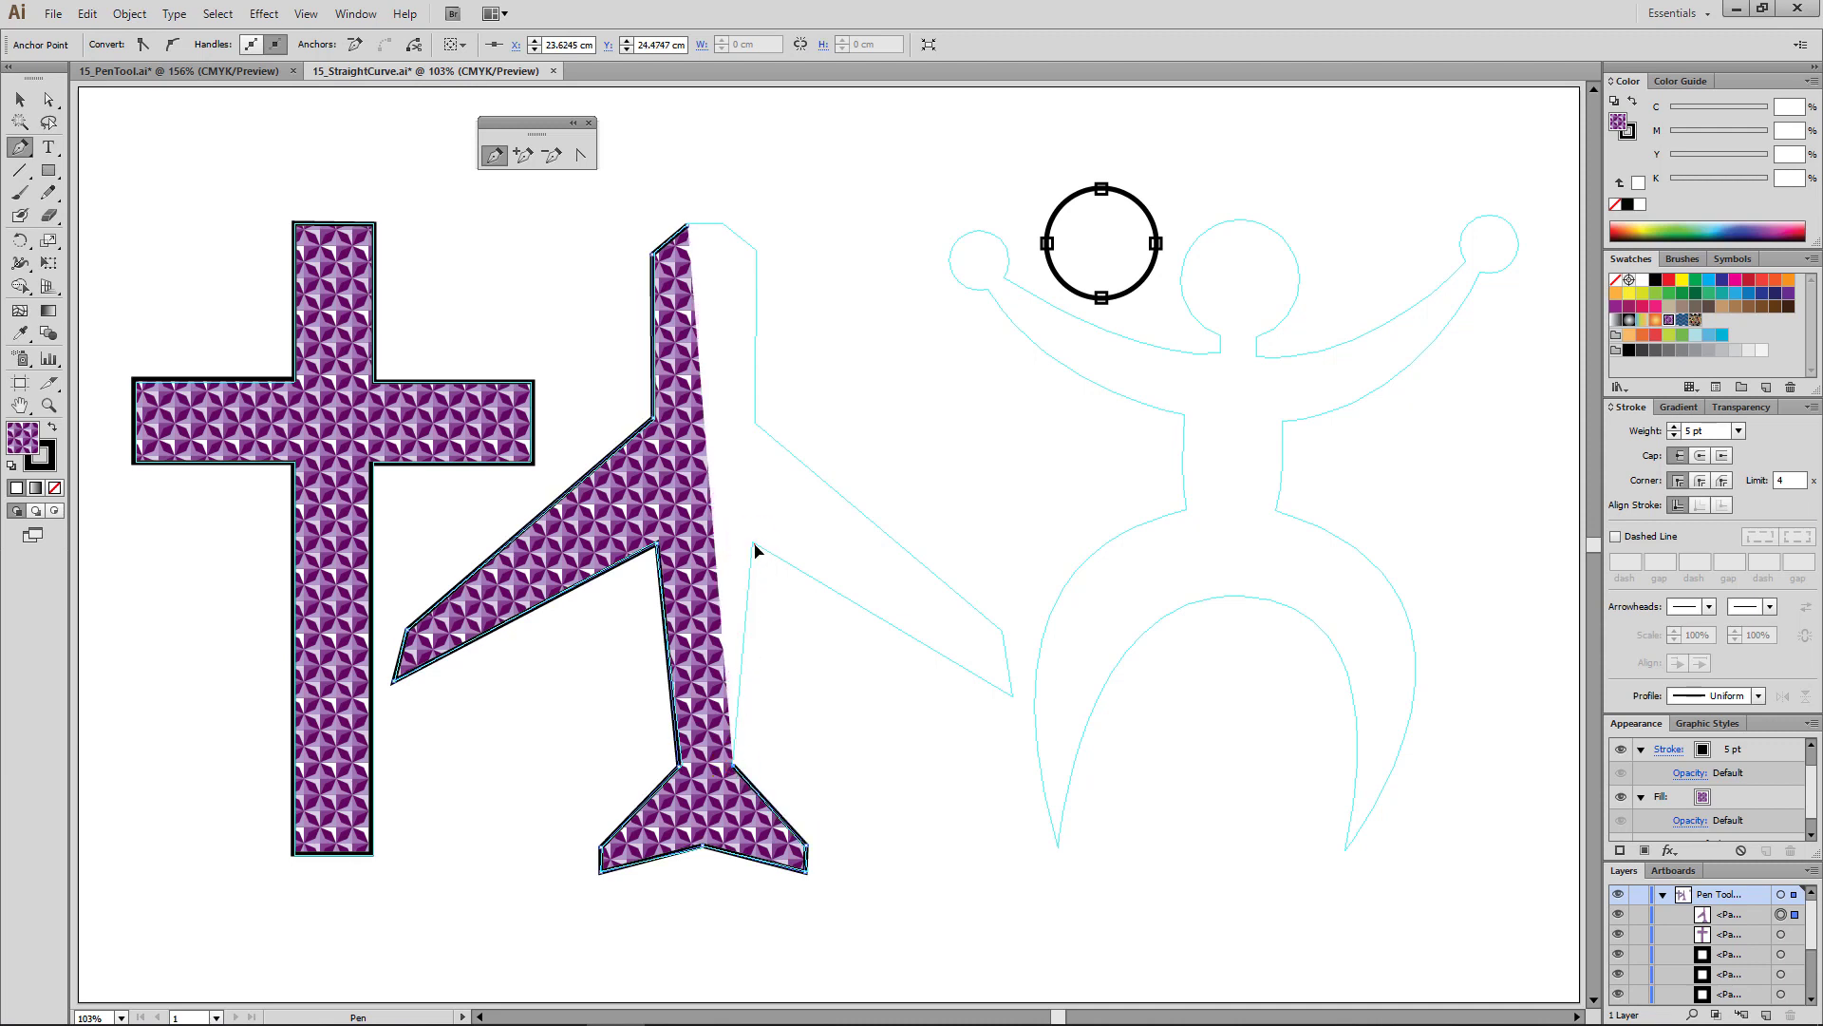
pyautogui.click(754, 548)
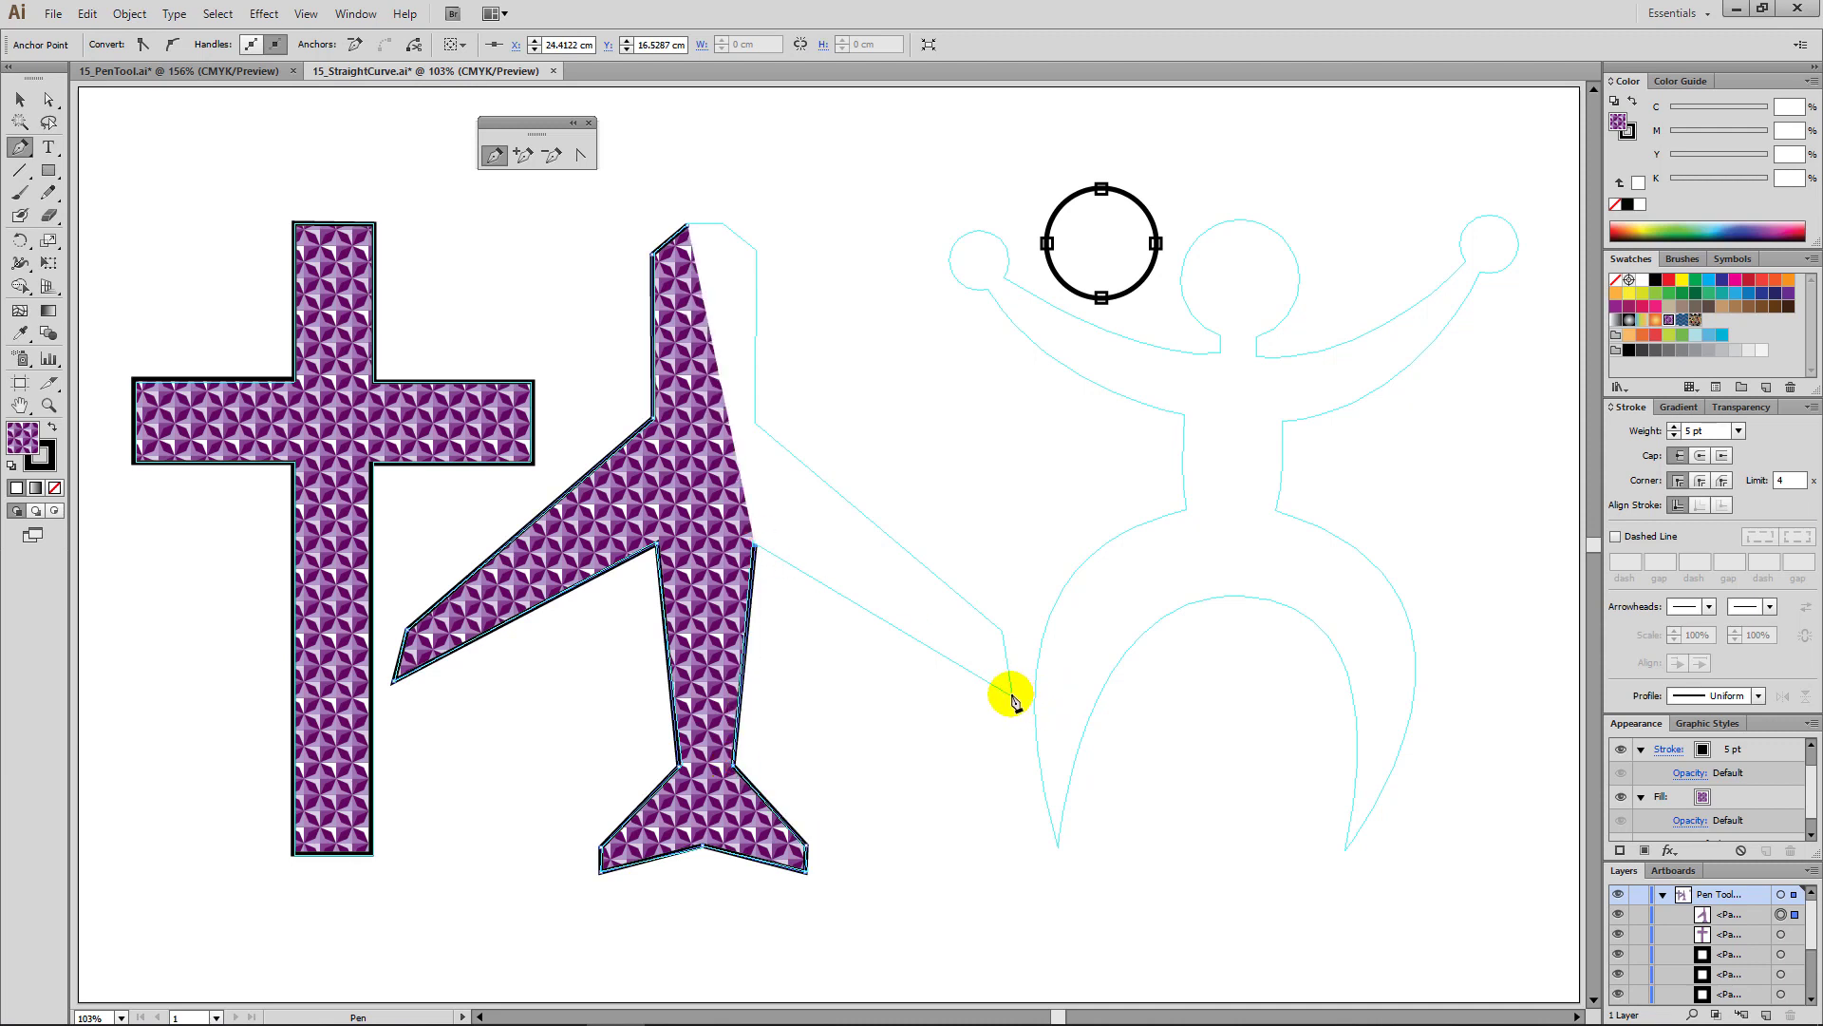
pyautogui.press('Left')
pyautogui.press('Left')
pyautogui.press('Left')
pyautogui.press('Left')
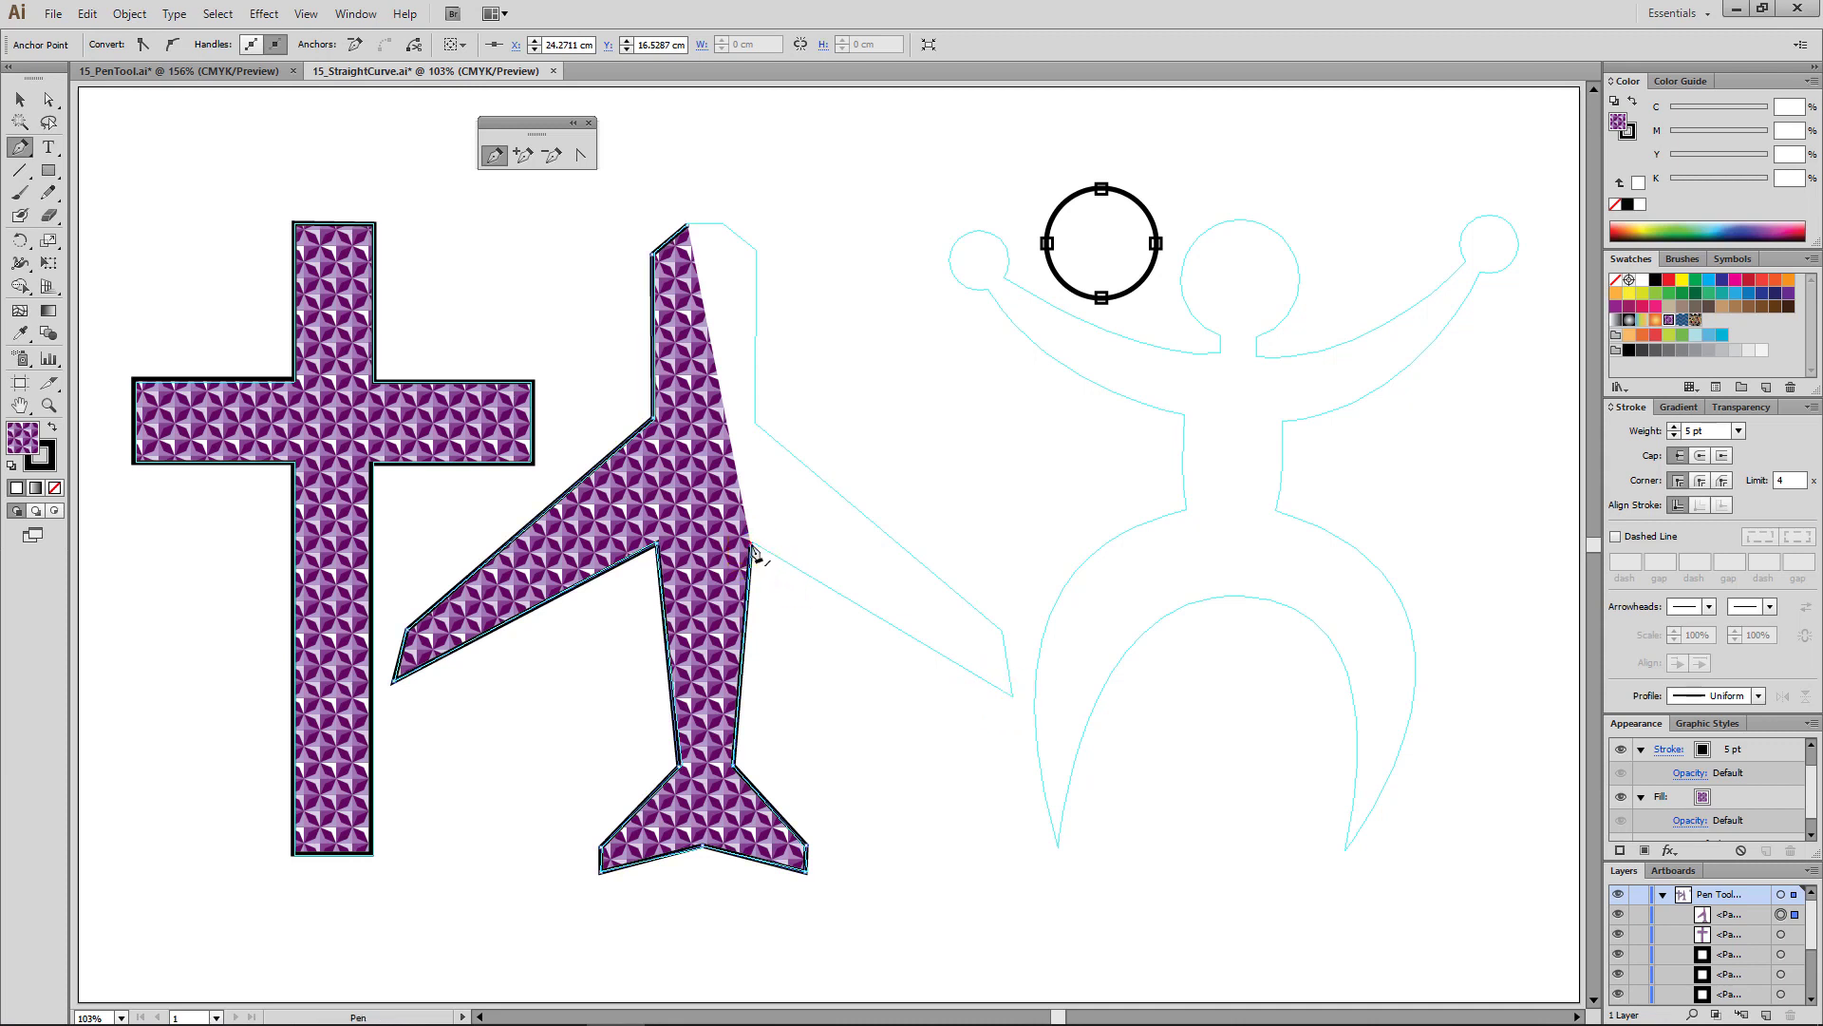
# Step: Close the airplane path around the right wing and nose, and fill it with the blue herringbone Airplane pattern
pyautogui.click(1009, 701)
pyautogui.click(1003, 631)
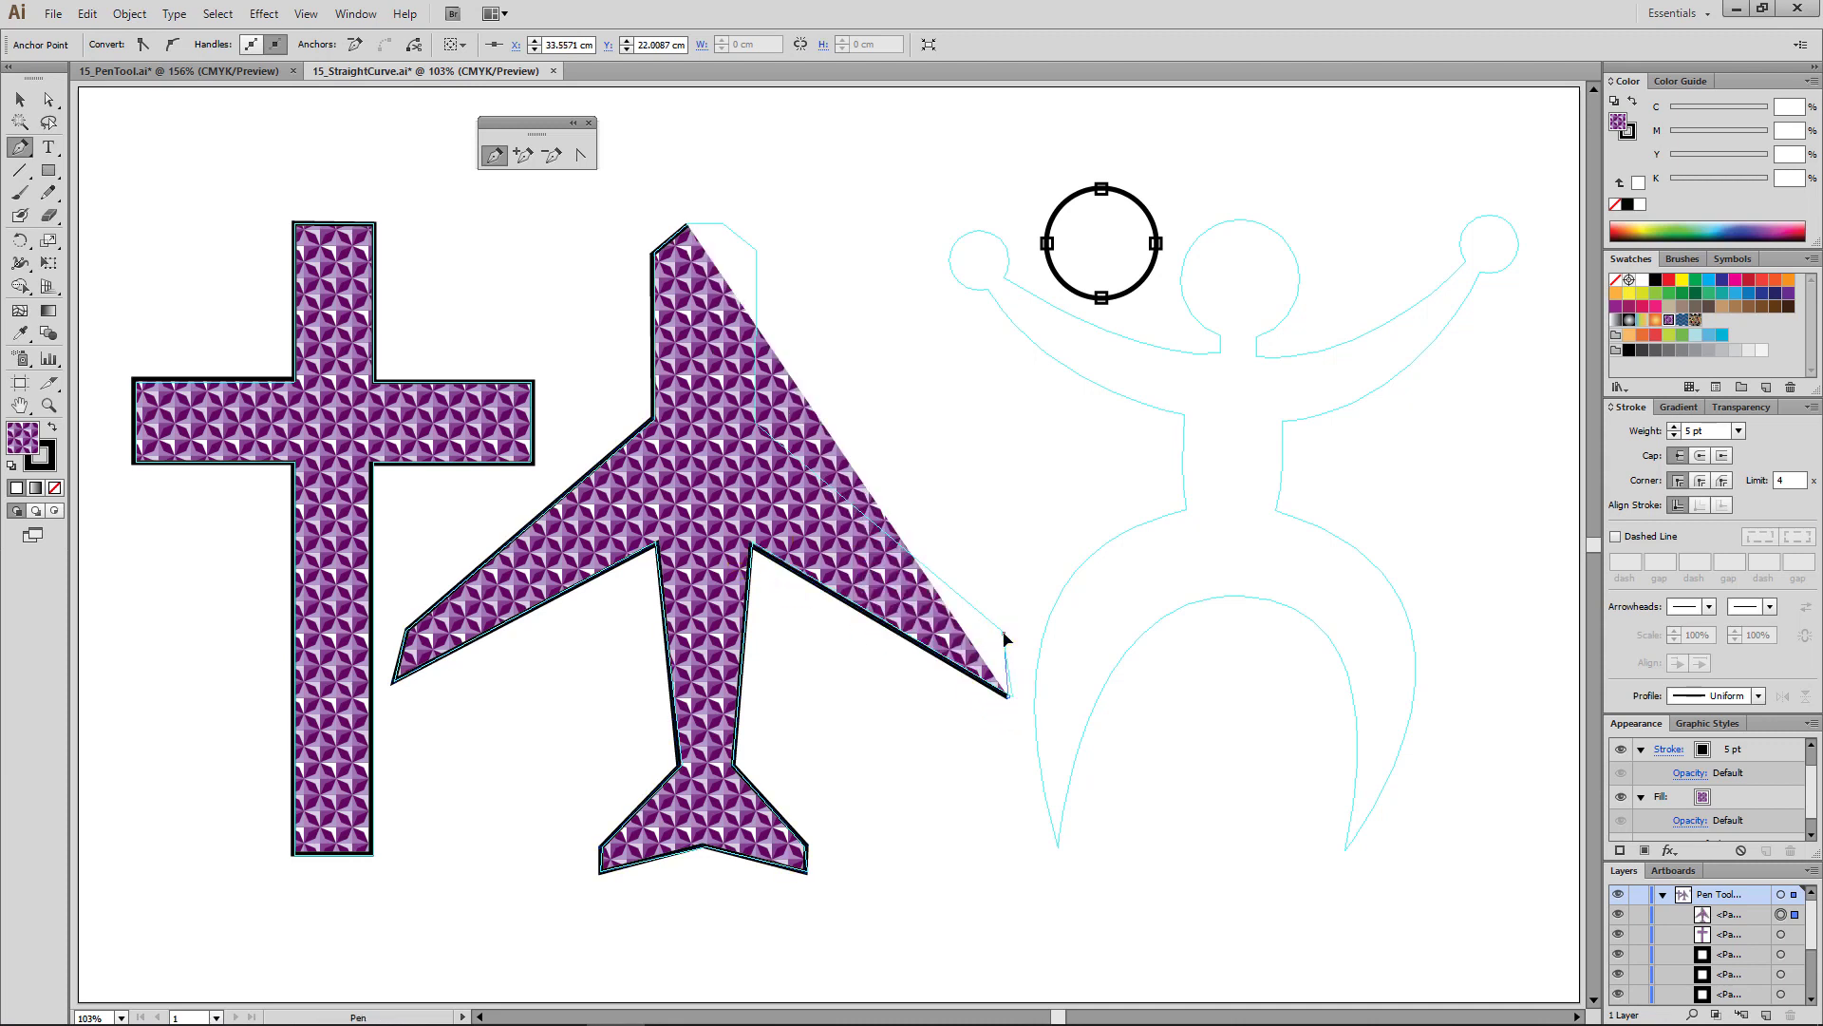
pyautogui.click(758, 427)
pyautogui.click(758, 251)
pyautogui.click(738, 231)
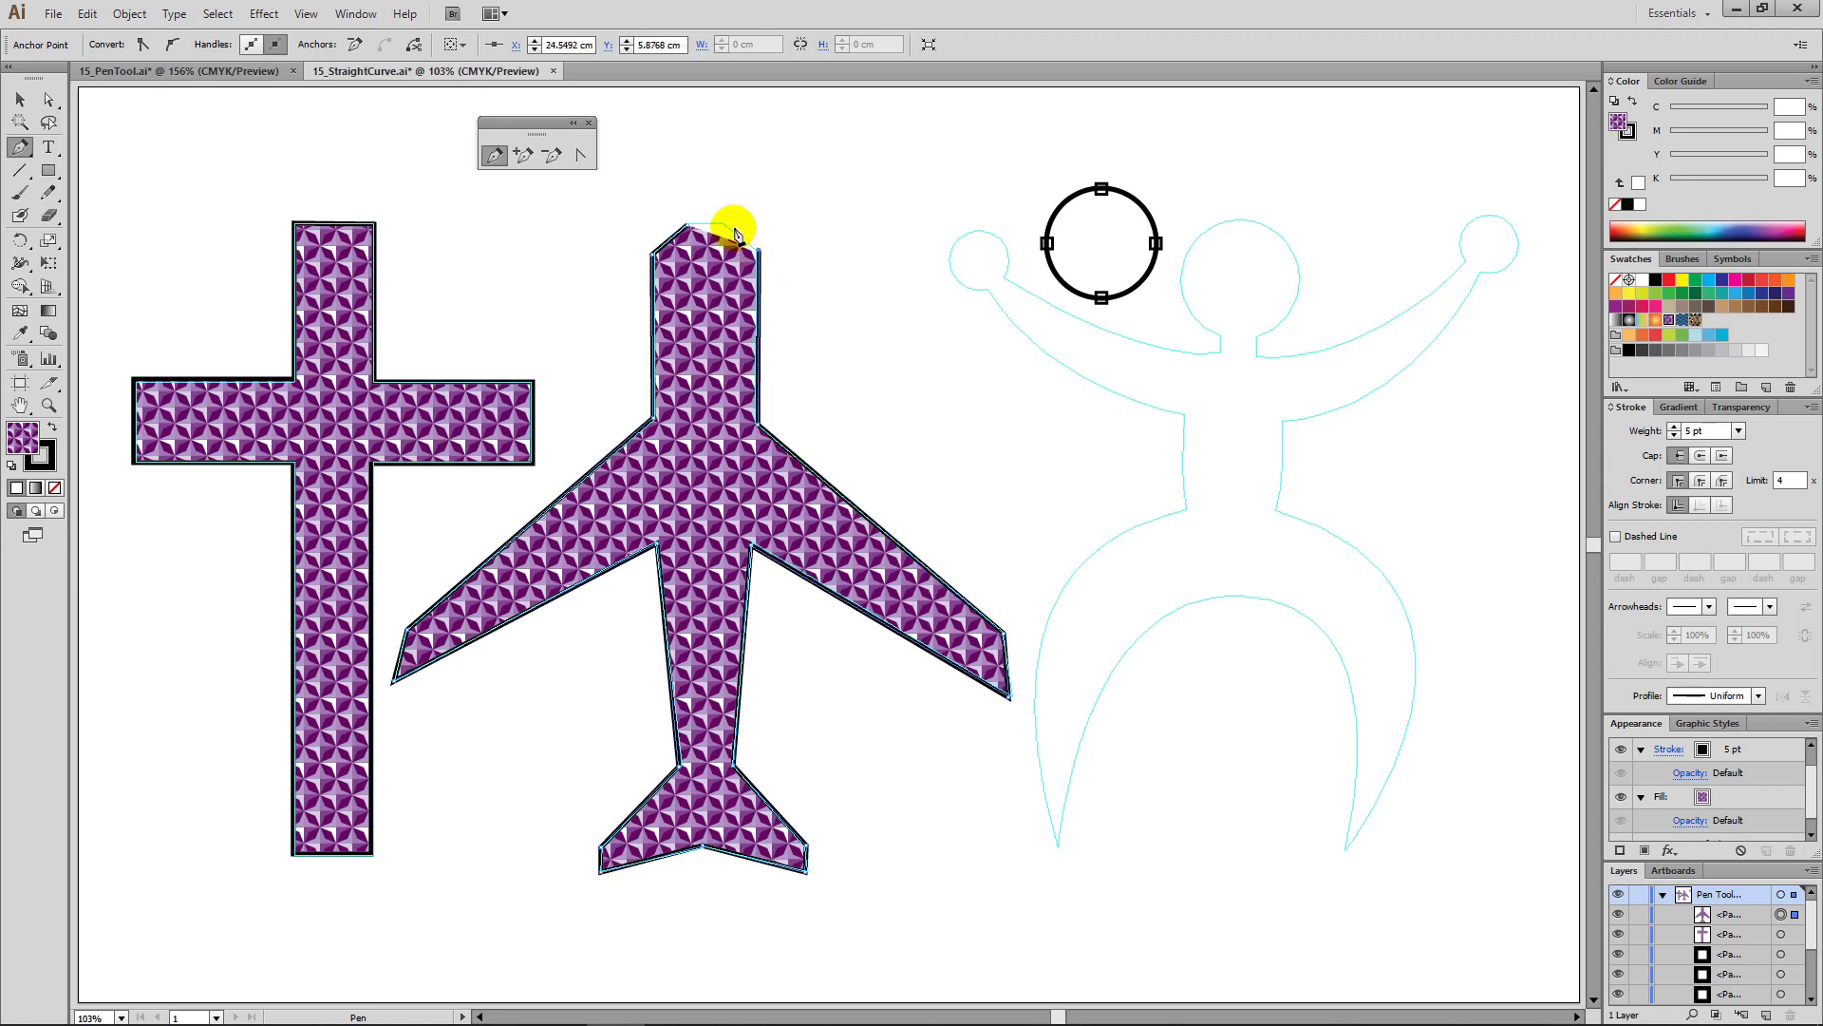
pyautogui.click(726, 228)
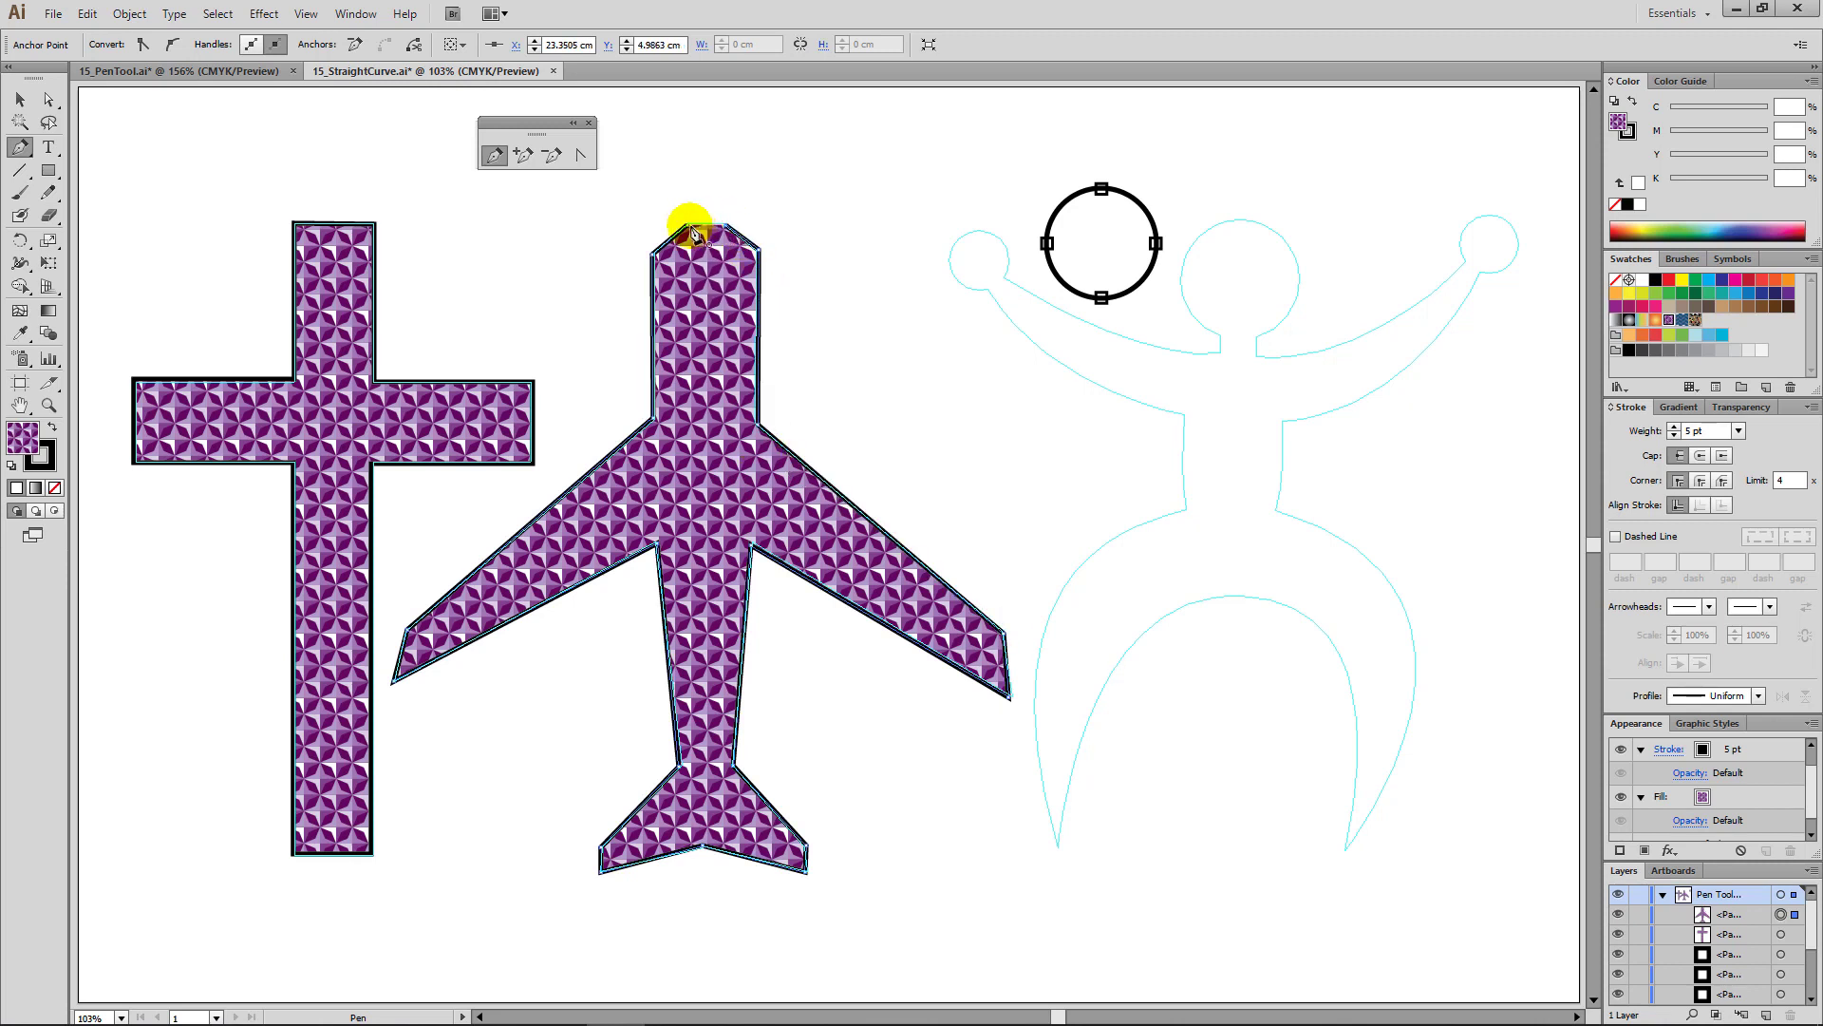
pyautogui.click(692, 229)
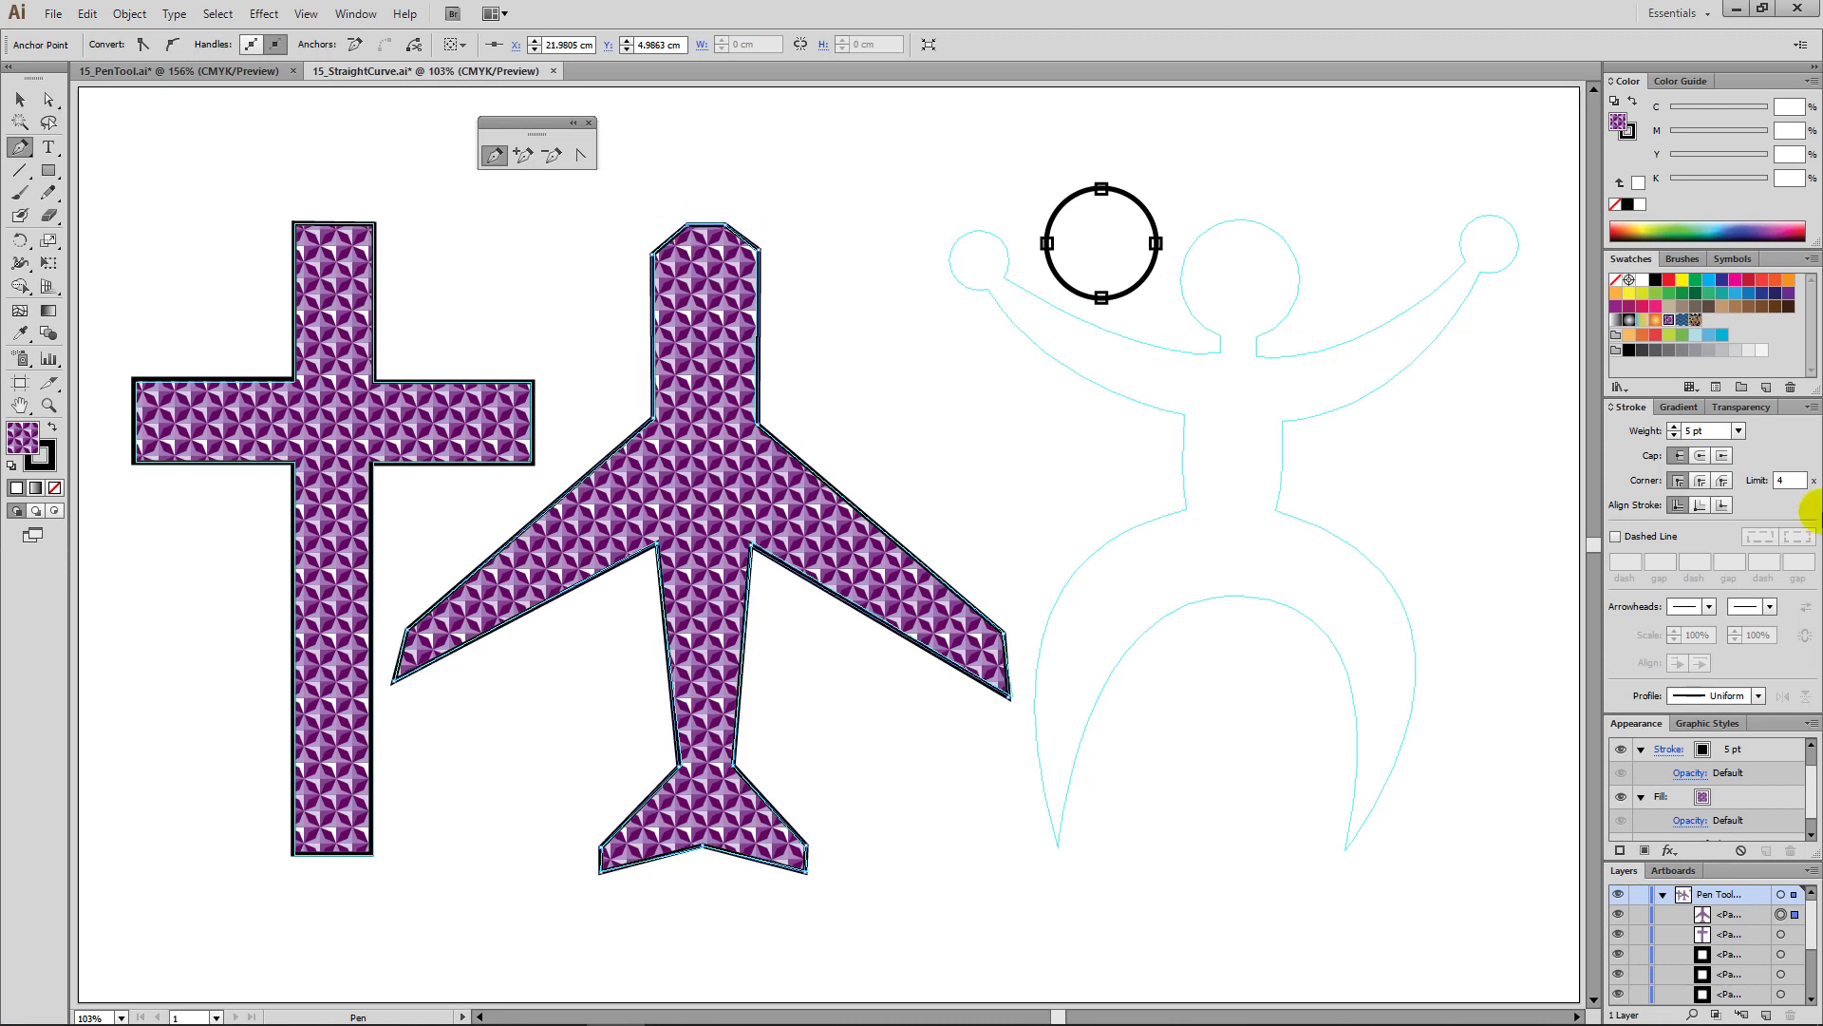
pyautogui.click(1681, 320)
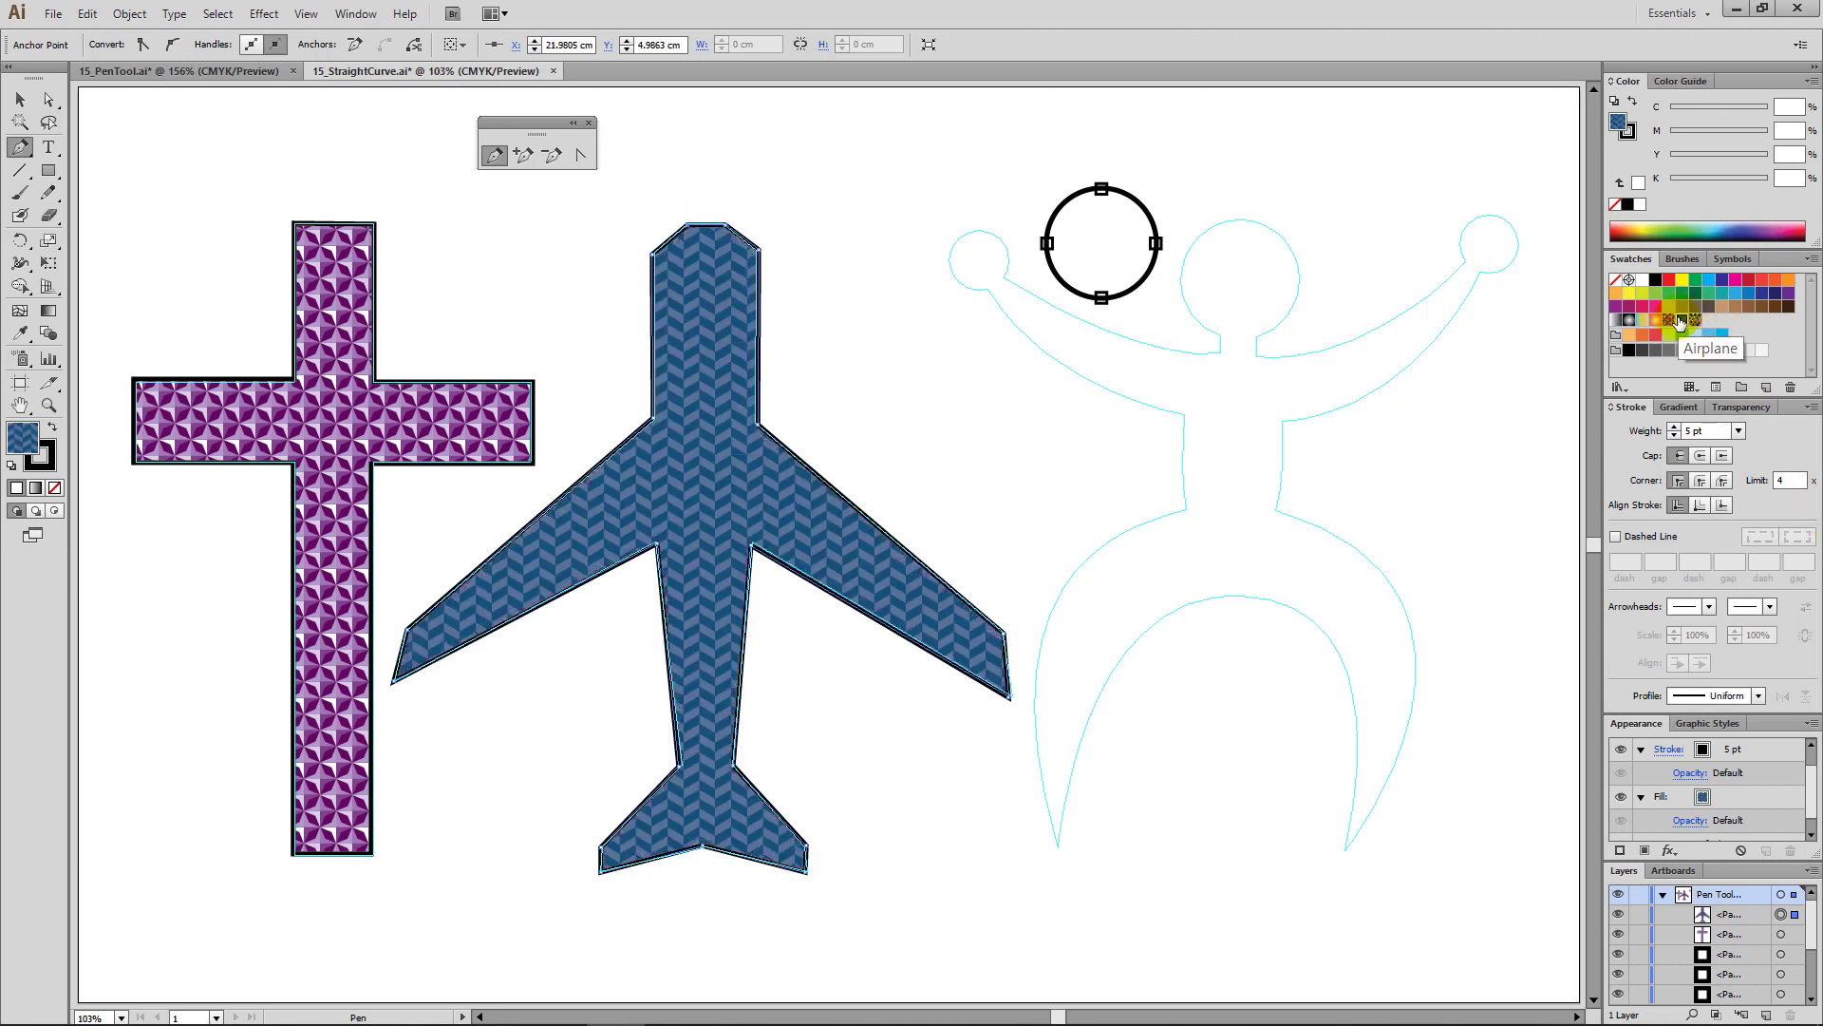
pyautogui.keyDown('ctrl'); pyautogui.click(952, 469); pyautogui.keyUp('ctrl')
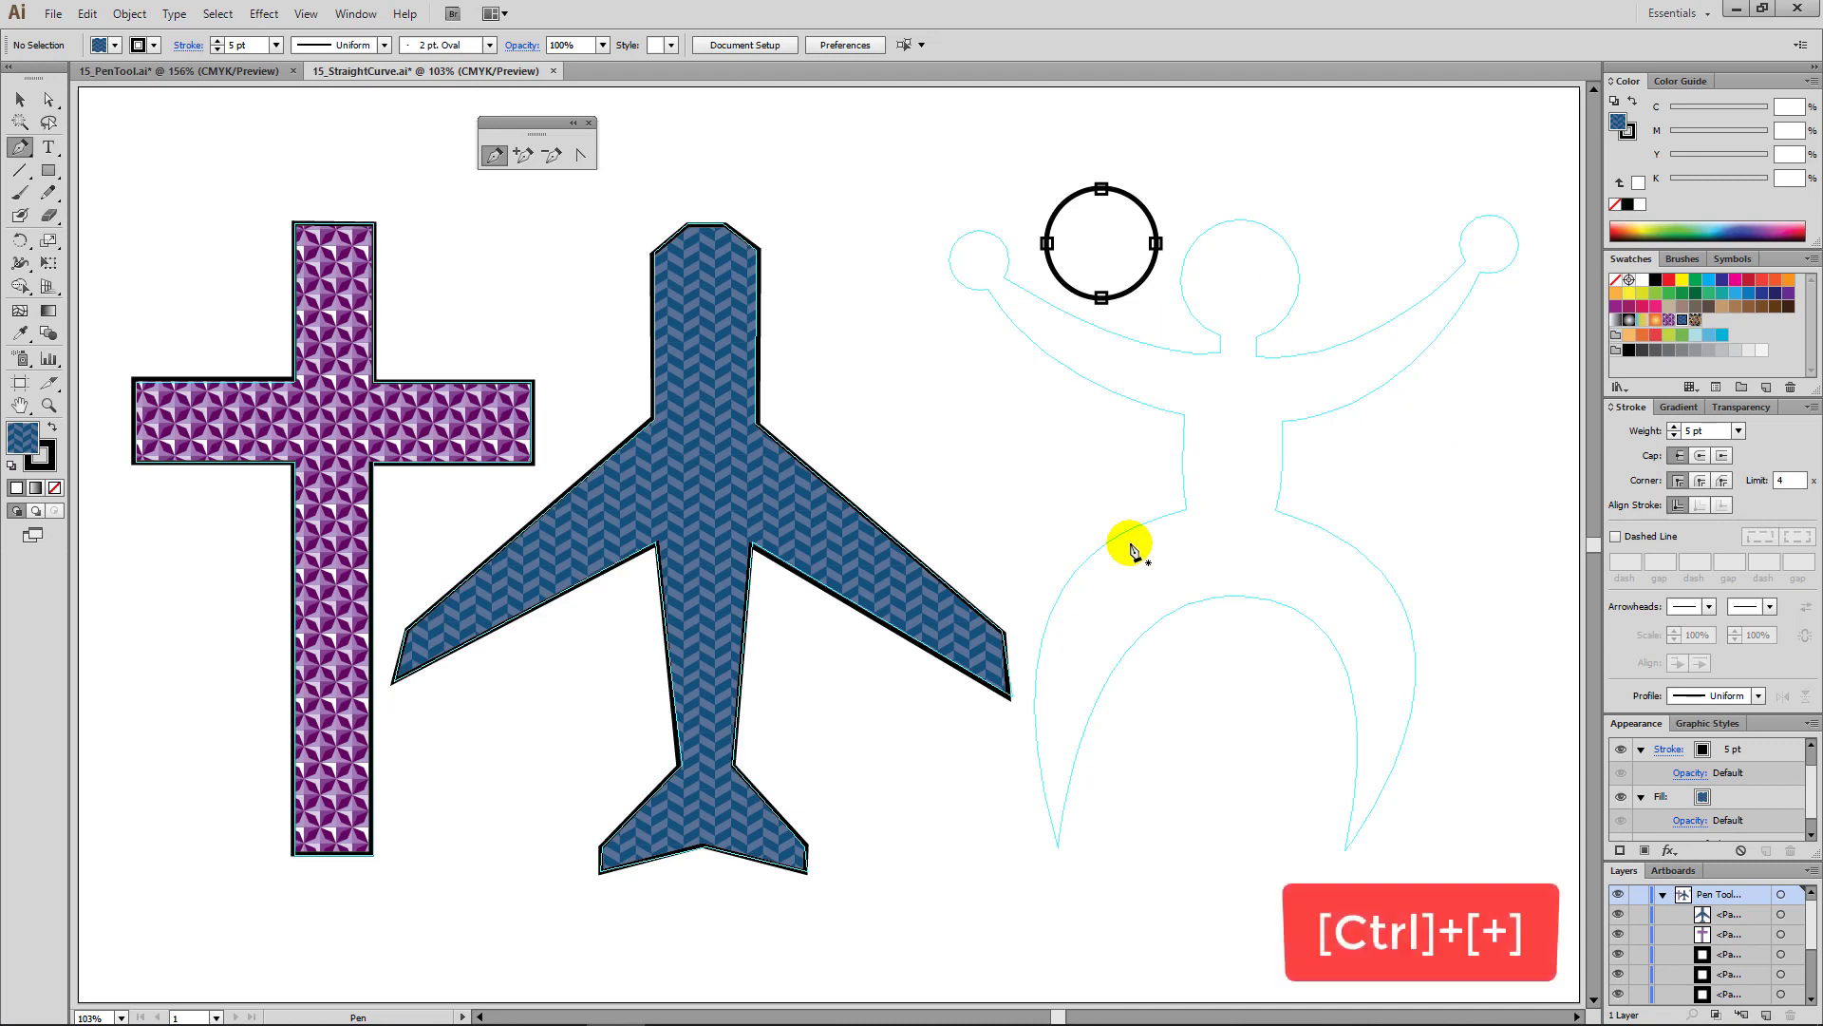
# Step: Pick up the black circle's no-fill, 5 pt black stroke attributes for drawing the figure, leaving nothing selected
pyautogui.hotkey('ctrl', '+')
pyautogui.press('space')
pyautogui.moveTo(1155, 528); pyautogui.dragTo(1042, 618)
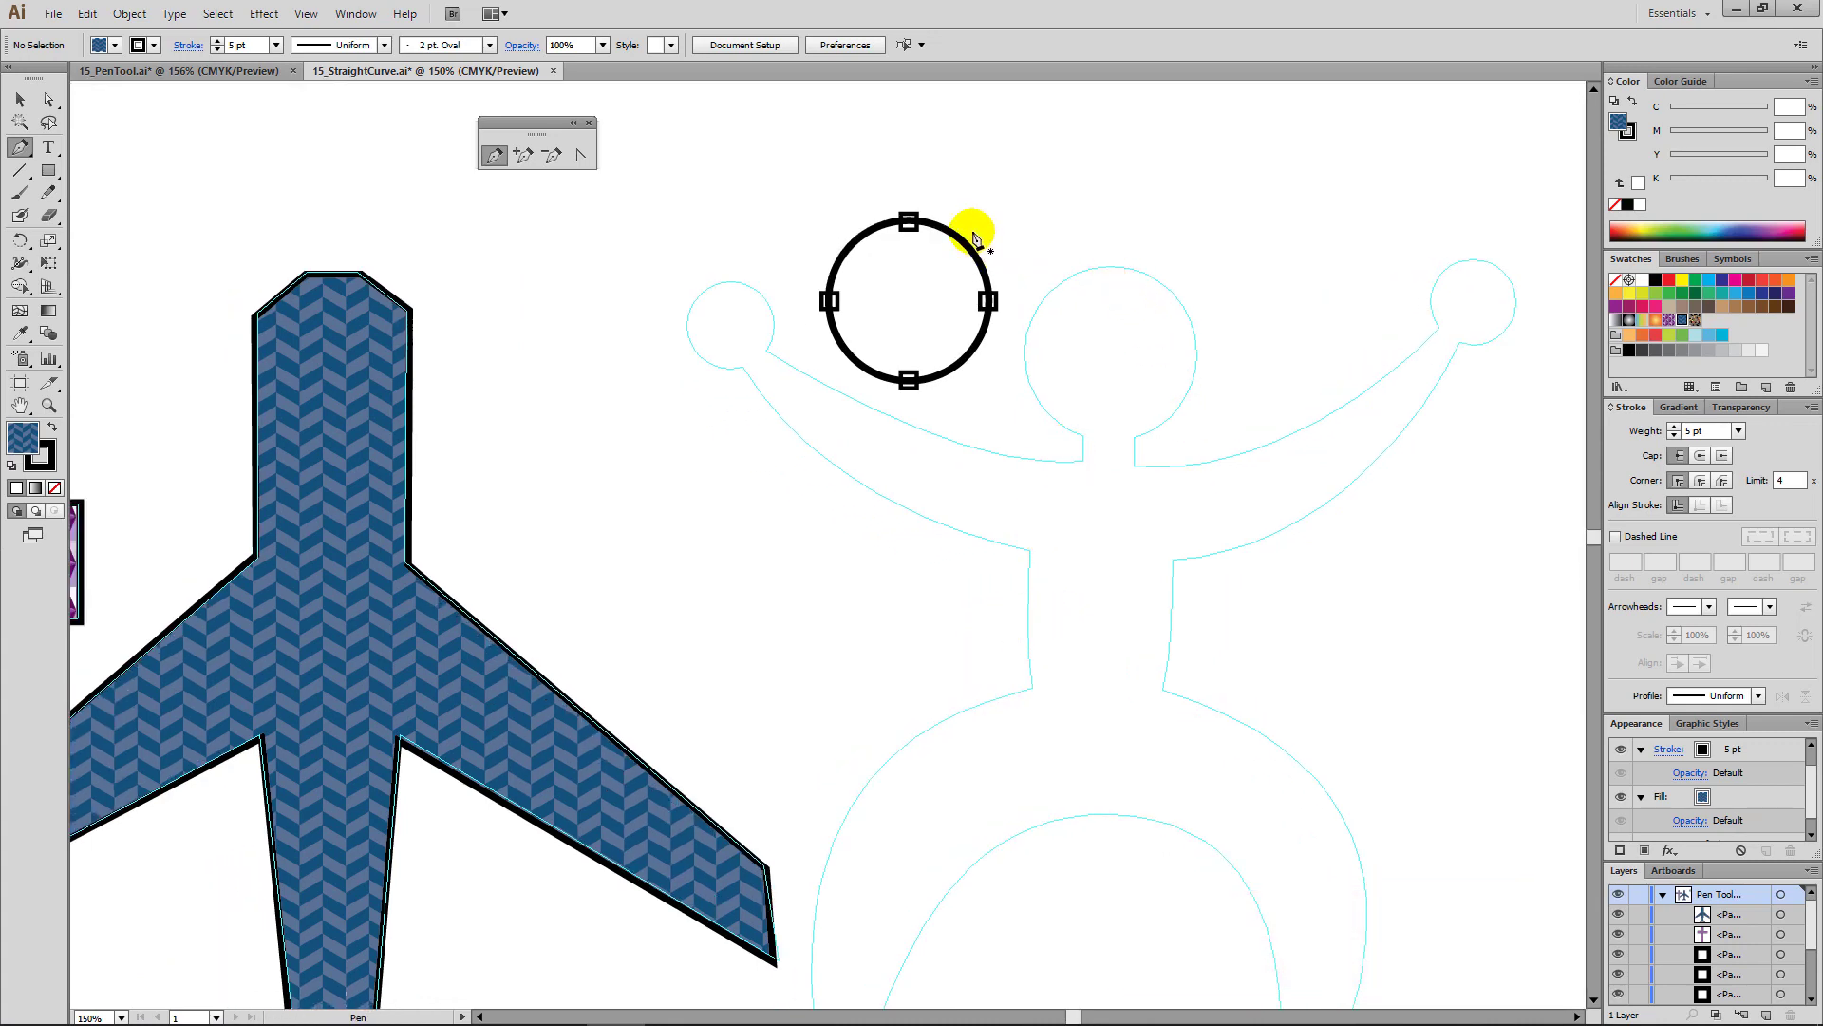
pyautogui.keyDown('ctrl'); pyautogui.click(939, 236); pyautogui.keyUp('ctrl')
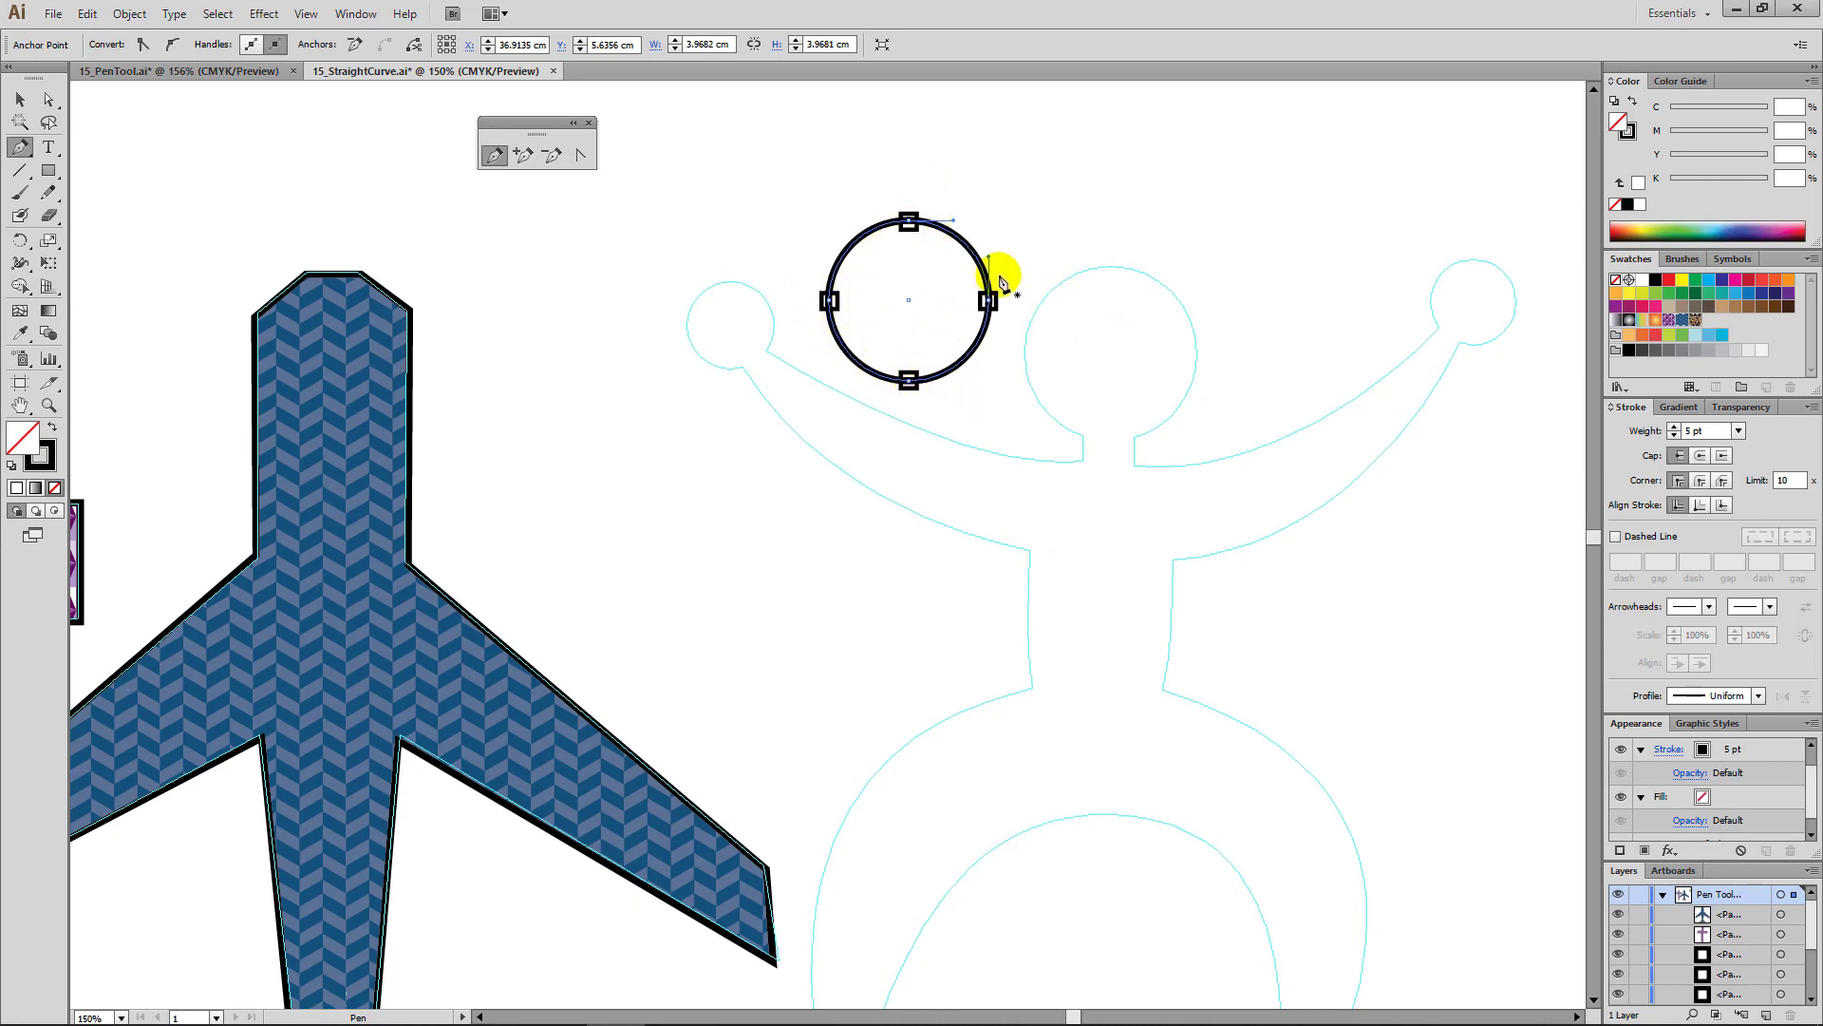
pyautogui.keyDown('ctrl'); pyautogui.click(1145, 260); pyautogui.keyUp('ctrl')
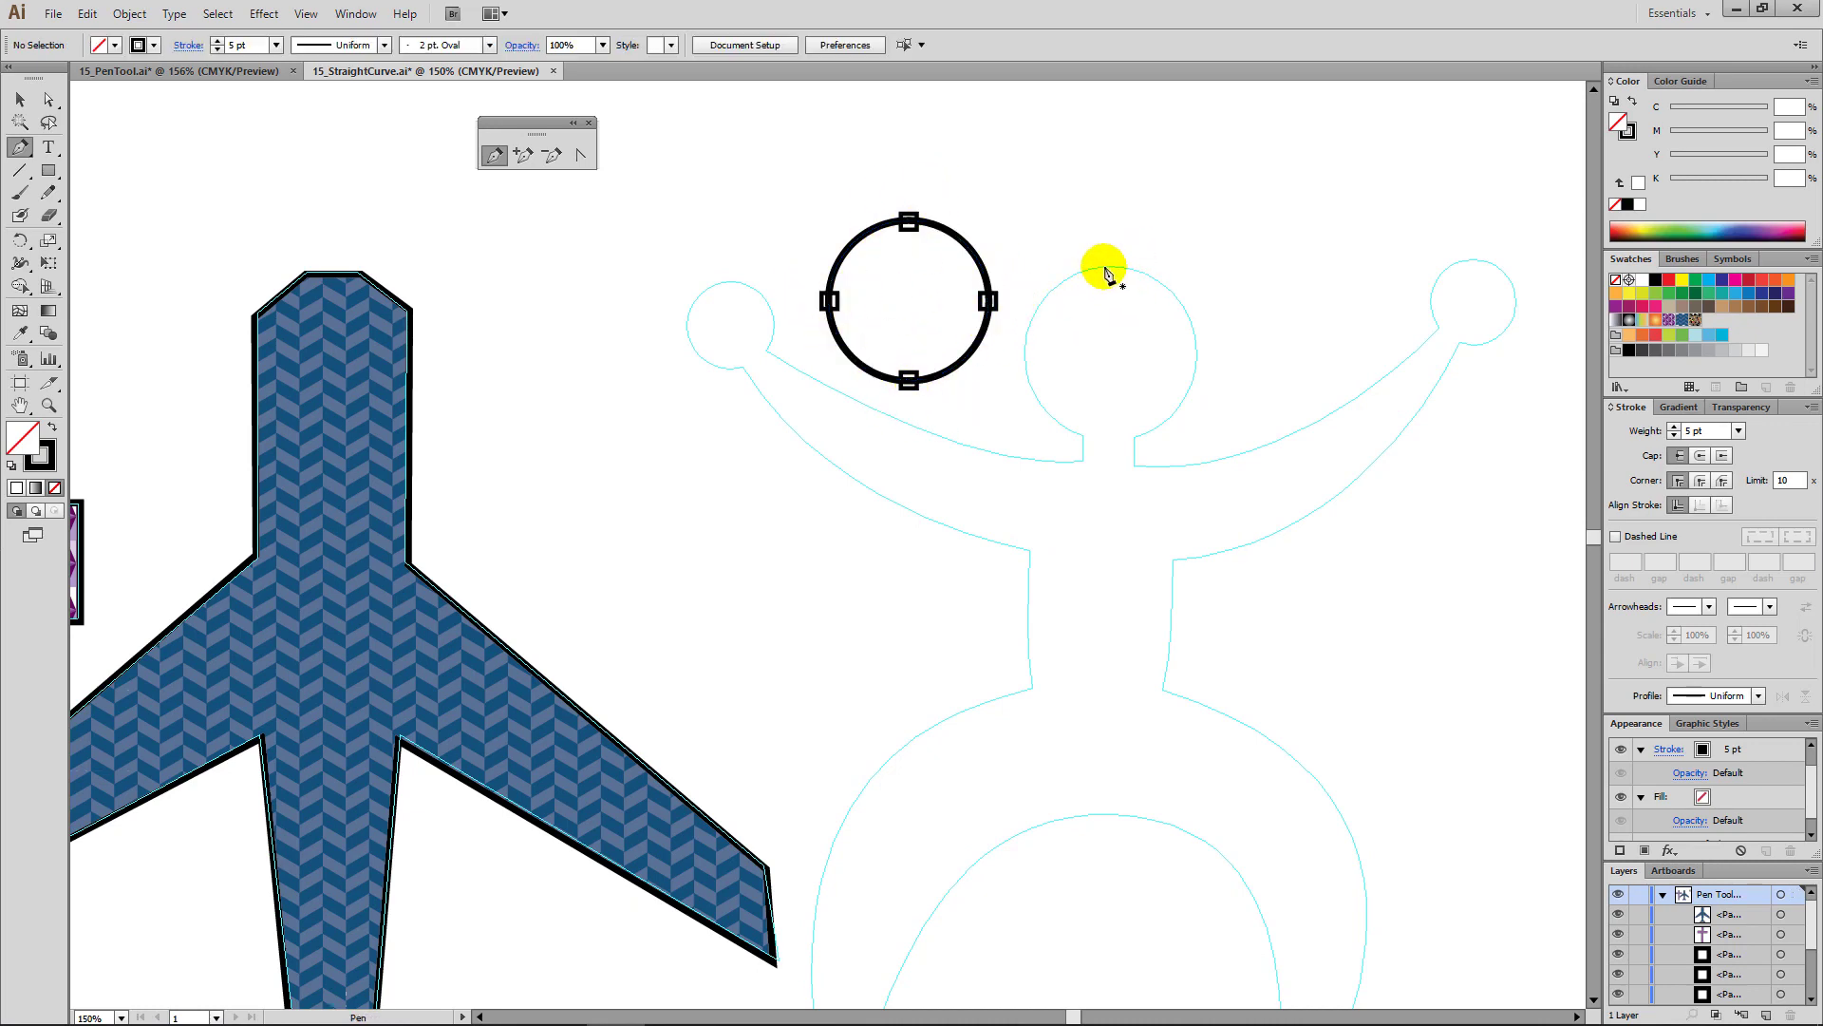
# Step: Trace the left half of the figure's head with the Pen tool, from the top of the head down to the neck
pyautogui.click(1103, 268)
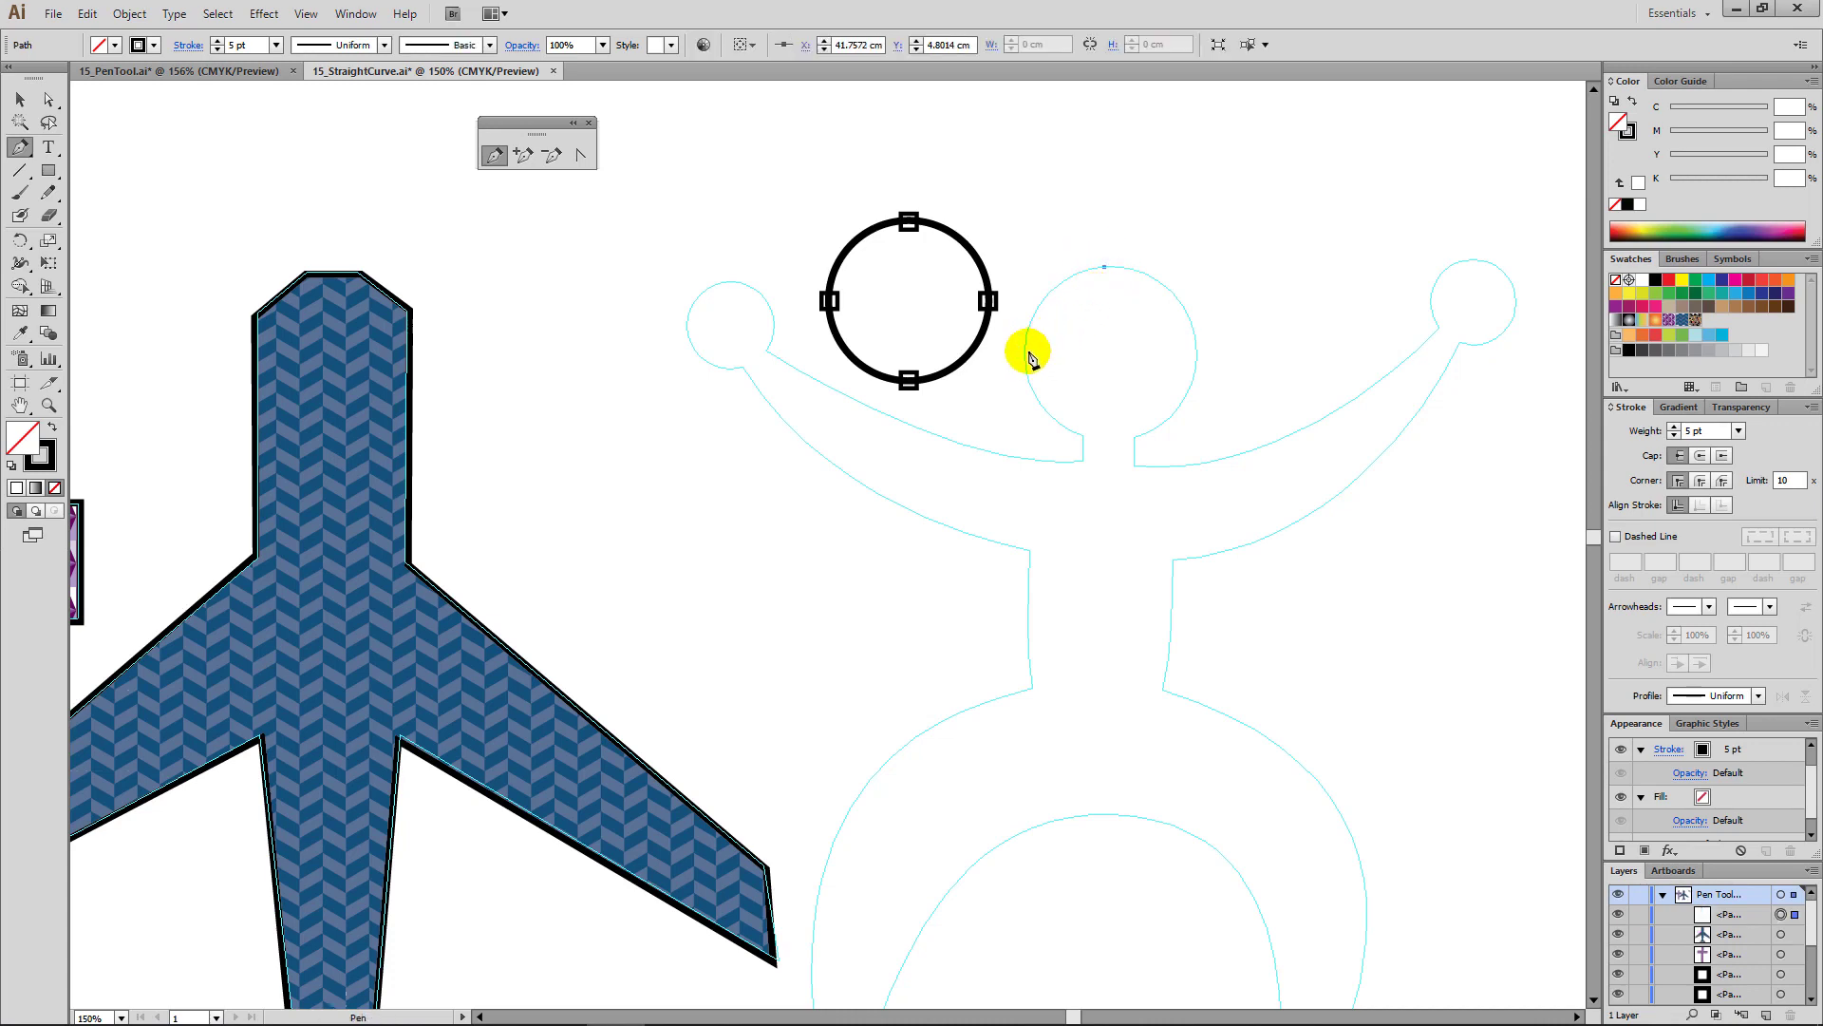
pyautogui.moveTo(1023, 349)
pyautogui.mouseDown()
pyautogui.moveTo(1014, 429)
pyautogui.moveTo(956, 346)
pyautogui.moveTo(1042, 439)
pyautogui.moveTo(1037, 421)
pyautogui.moveTo(1014, 427)
pyautogui.mouseUp()
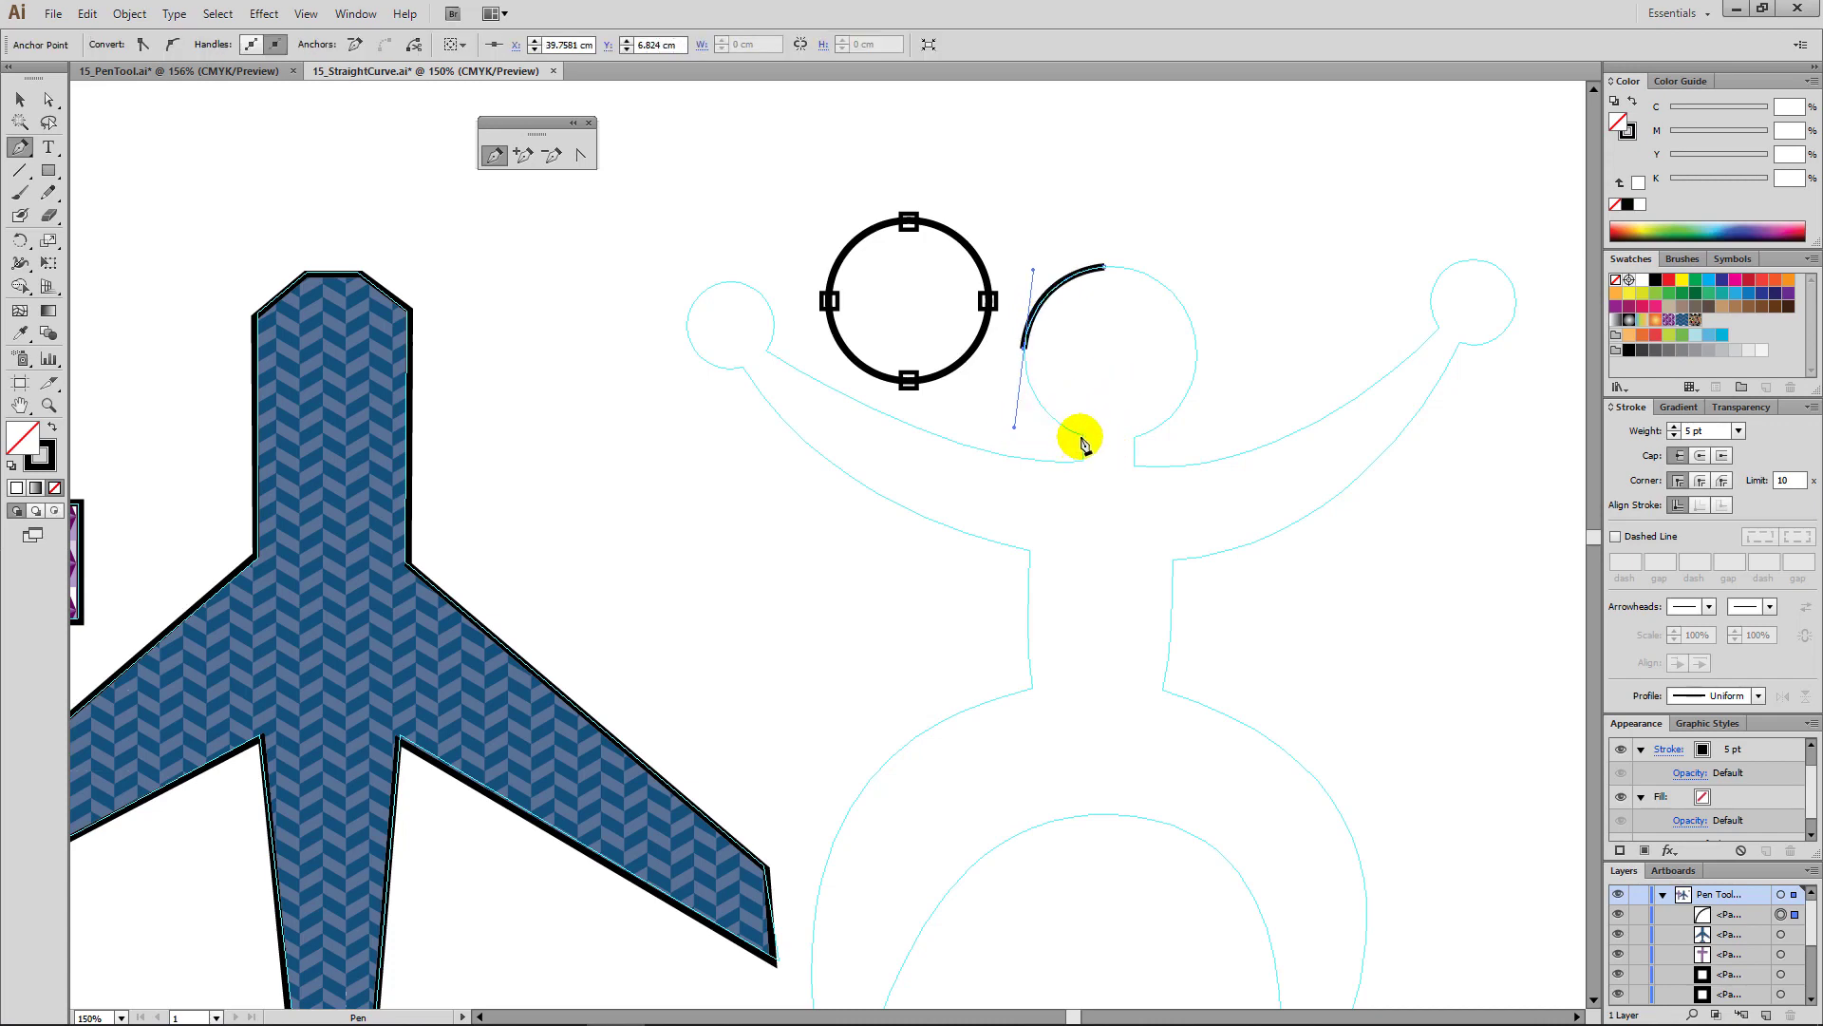
pyautogui.moveTo(1081, 435)
pyautogui.mouseDown()
pyautogui.moveTo(1120, 460)
pyautogui.moveTo(1115, 487)
pyautogui.moveTo(1121, 458)
pyautogui.moveTo(1081, 464)
pyautogui.moveTo(1098, 498)
pyautogui.mouseUp()
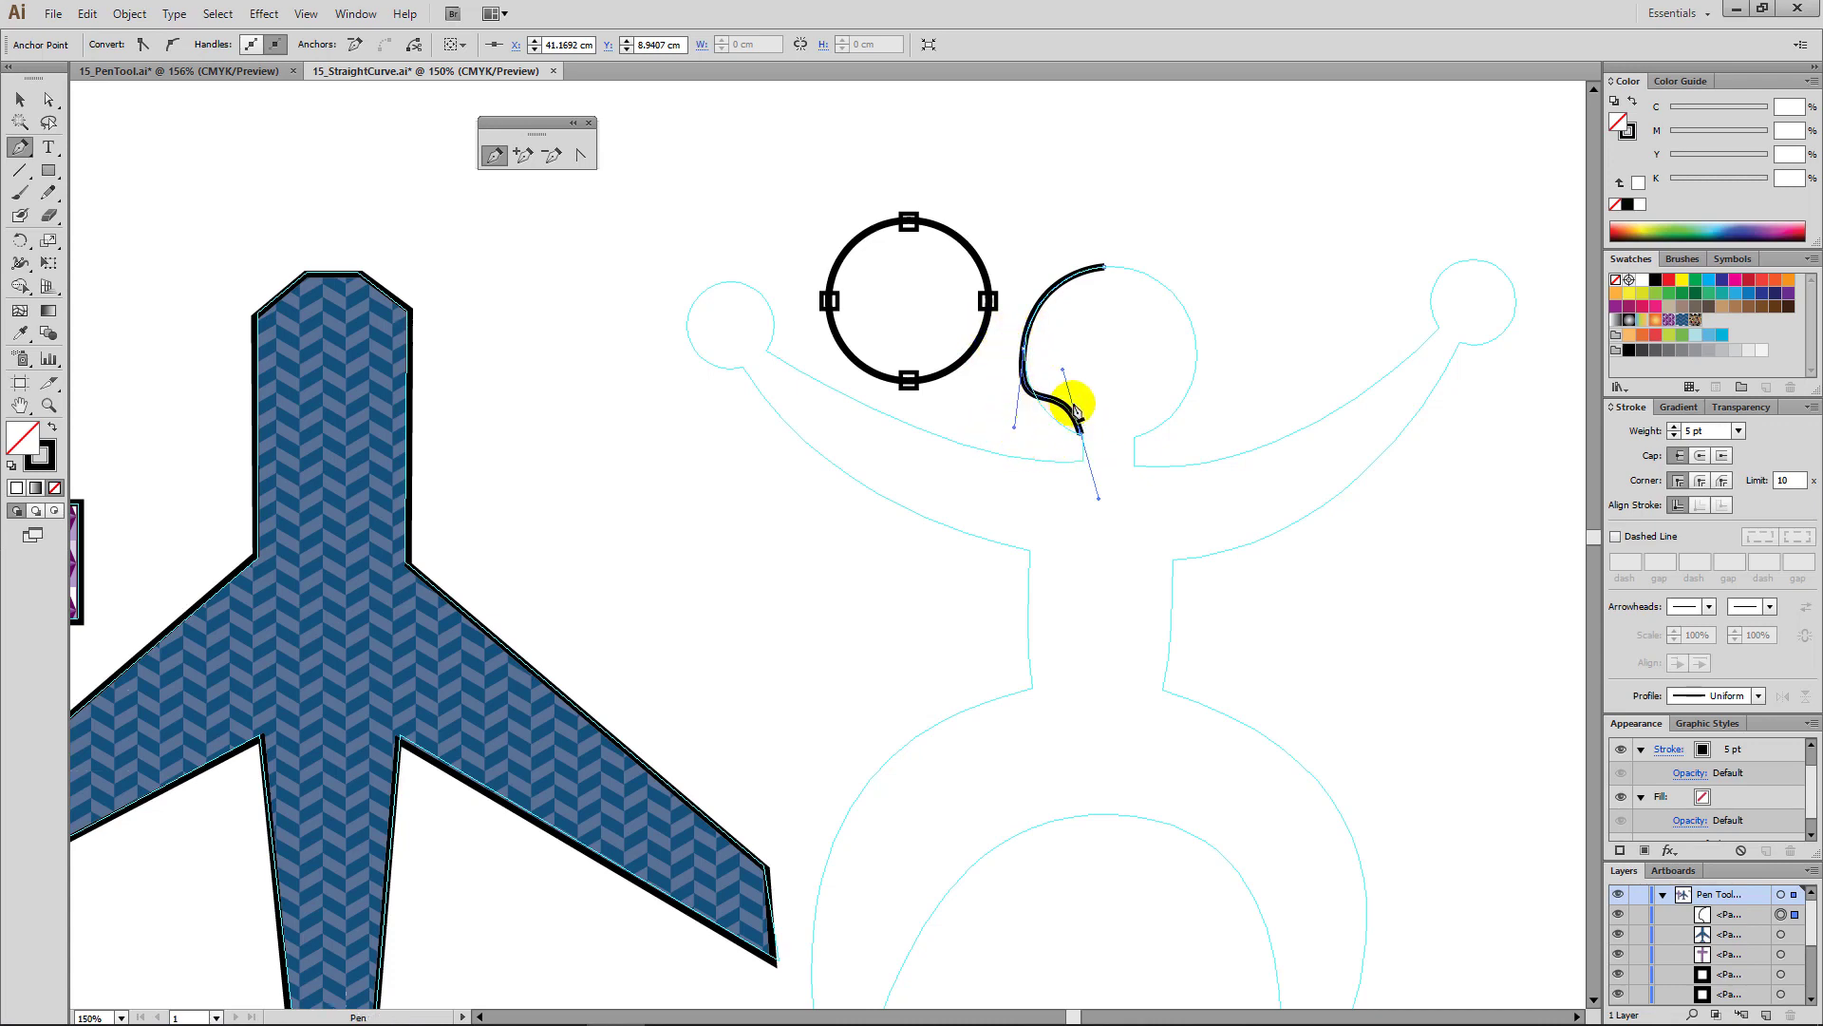
pyautogui.hotkey('ctrl', 'z')
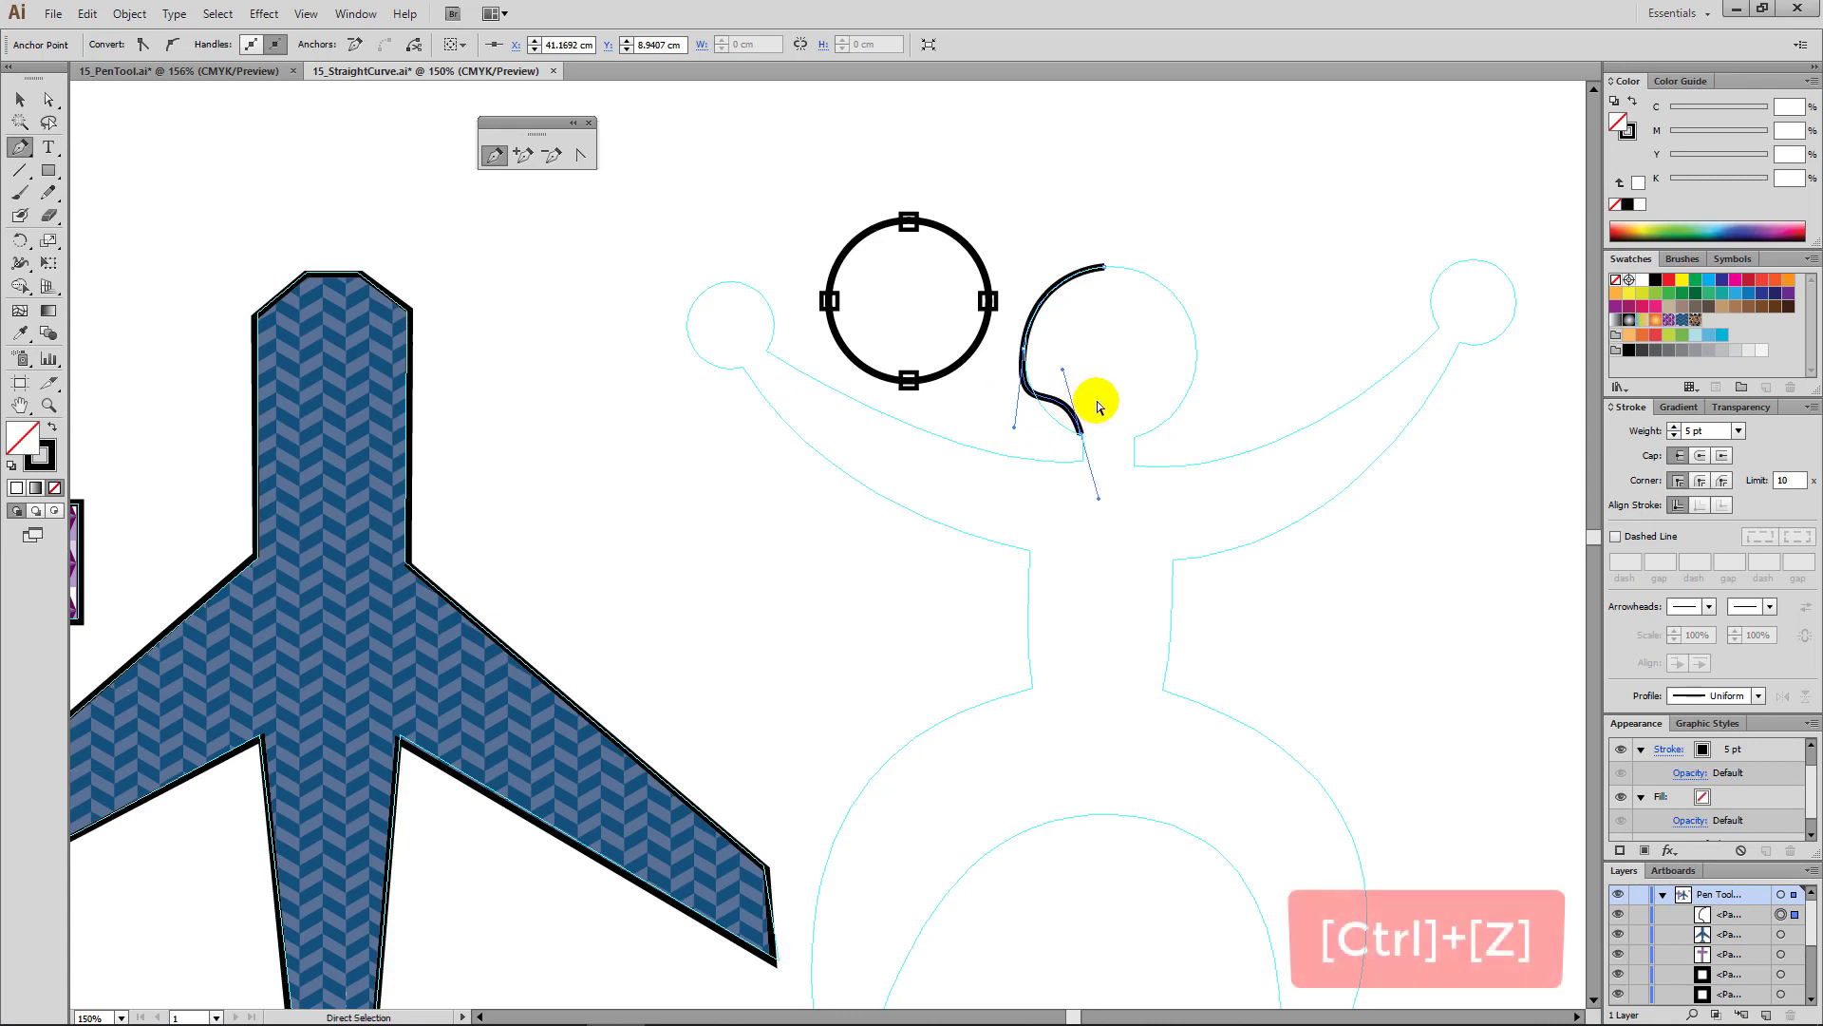
pyautogui.moveTo(1164, 423); pyautogui.dragTo(1172, 333)
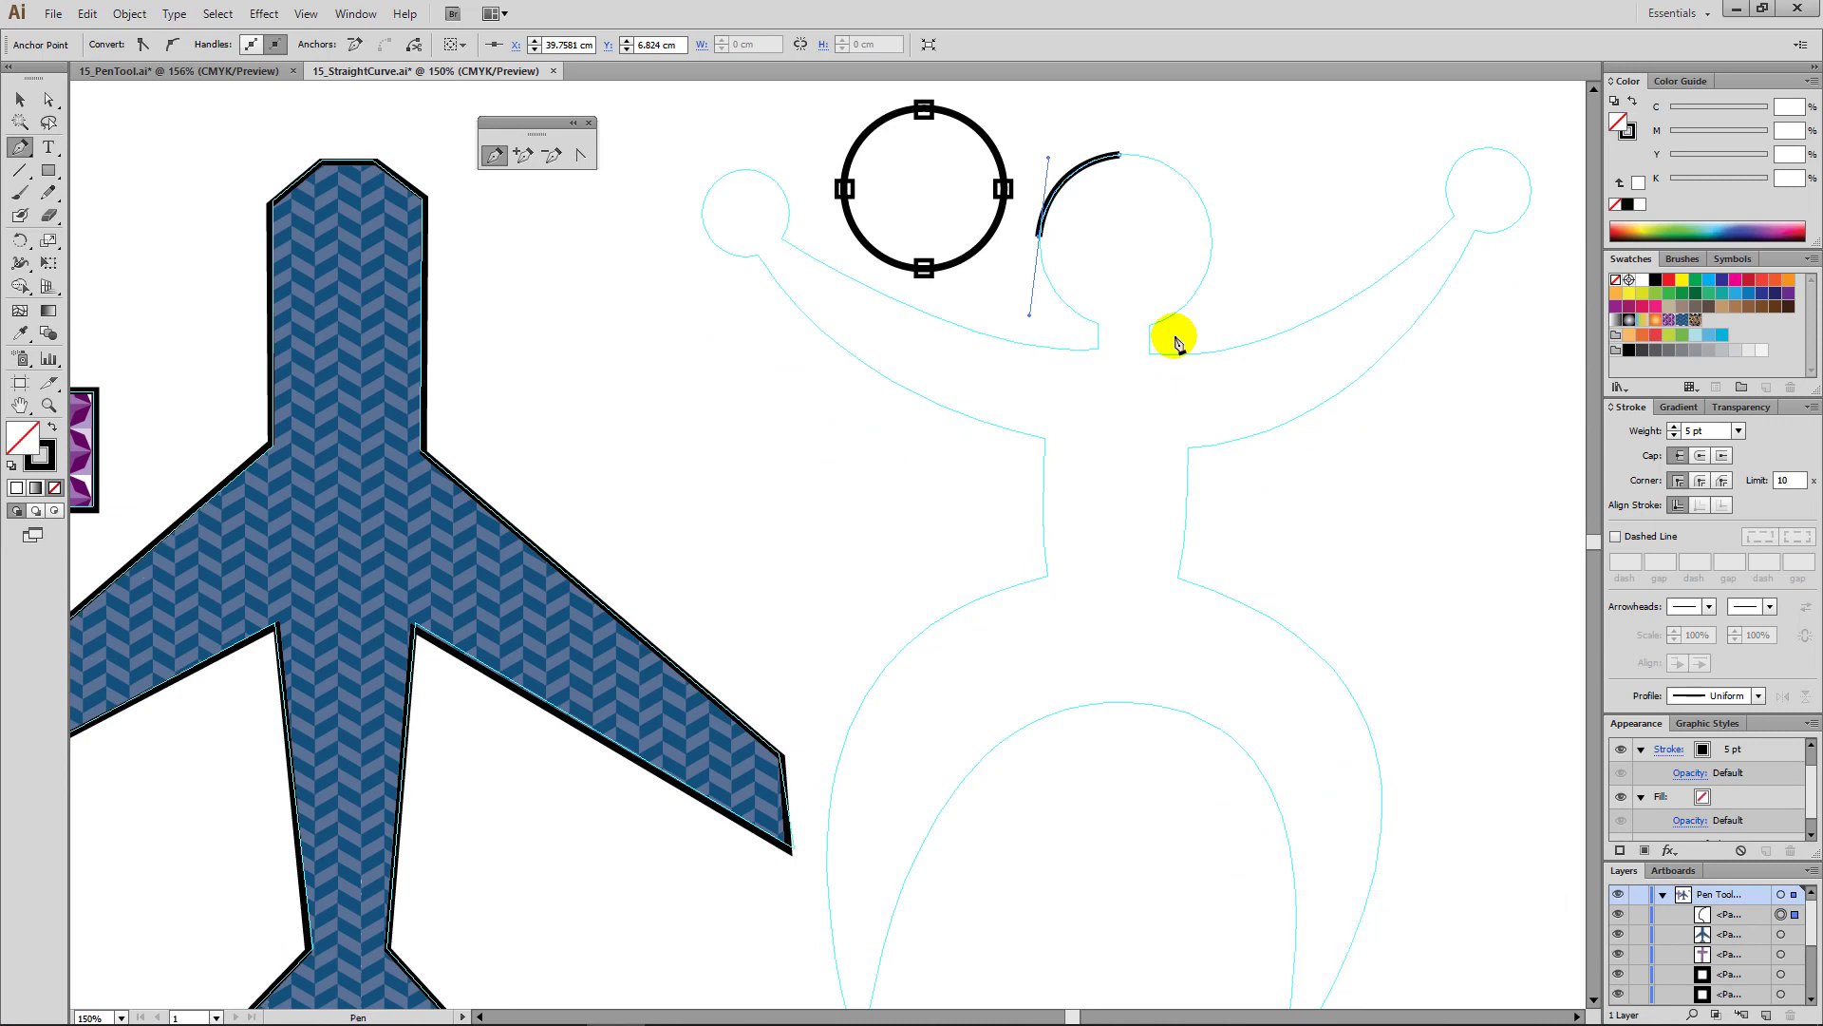
pyautogui.click(1040, 237)
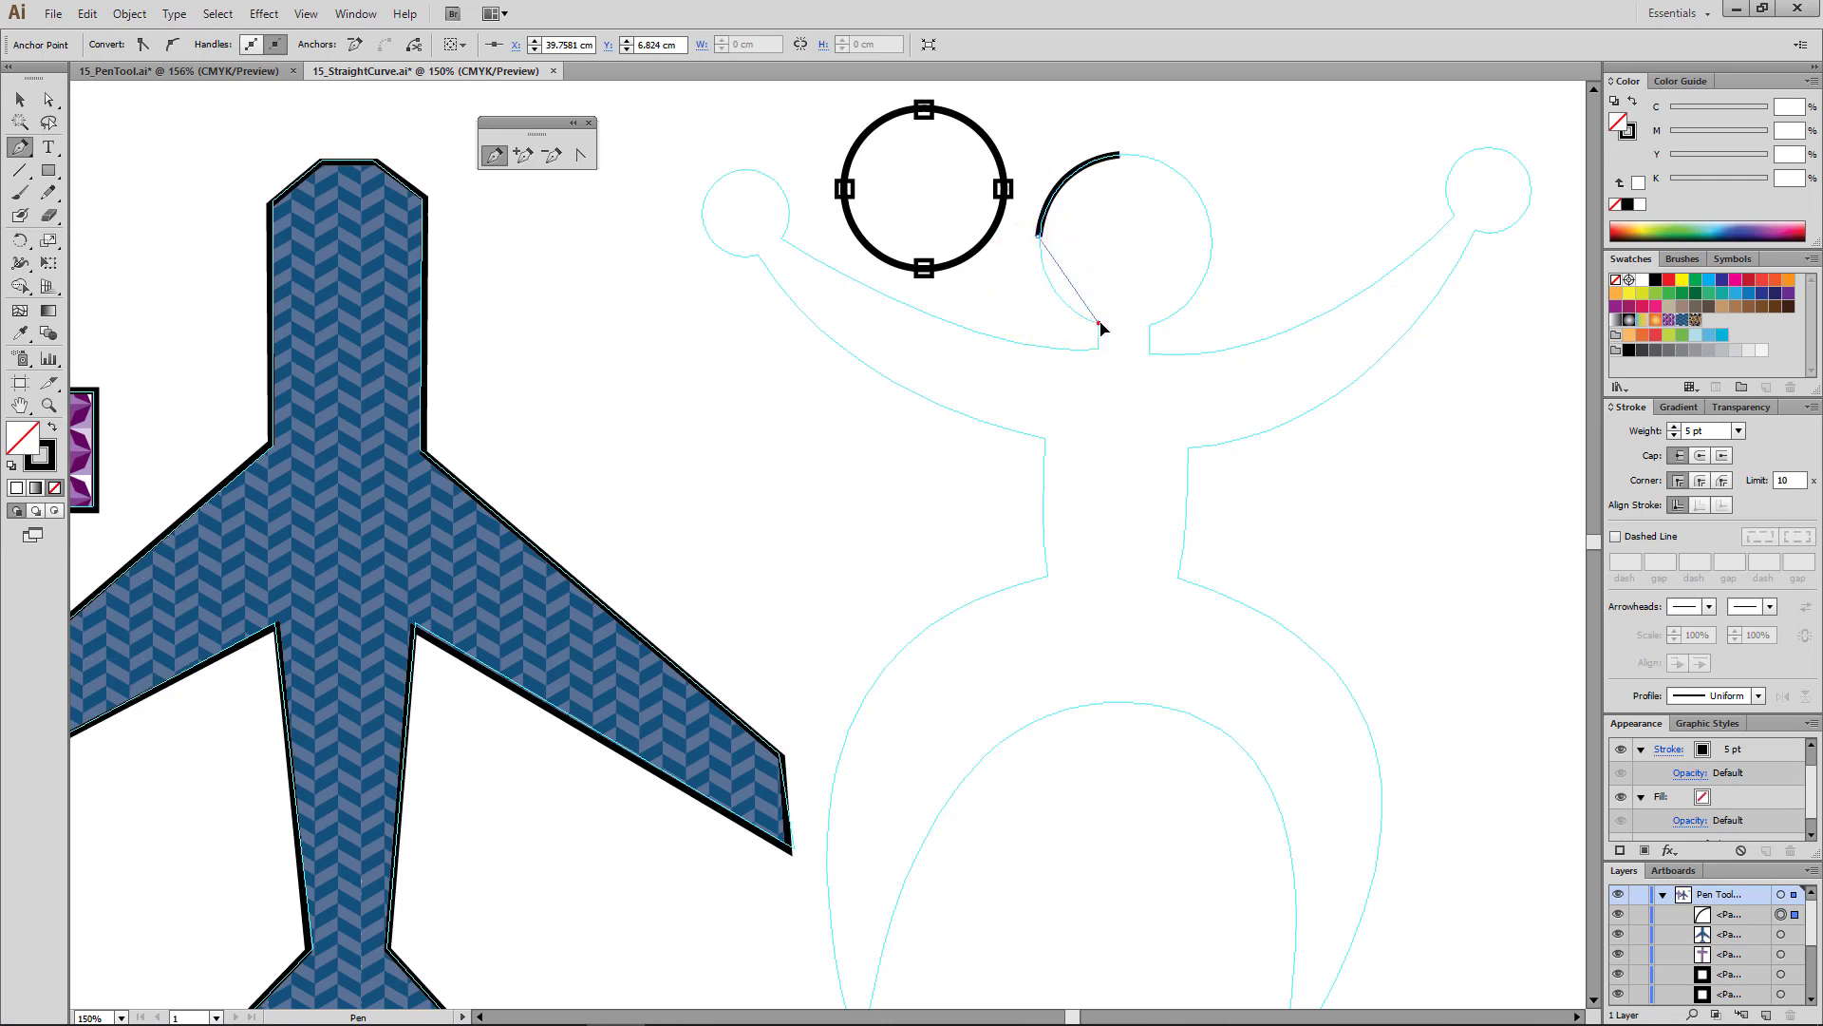
pyautogui.moveTo(1129, 338); pyautogui.dragTo(1154, 335)
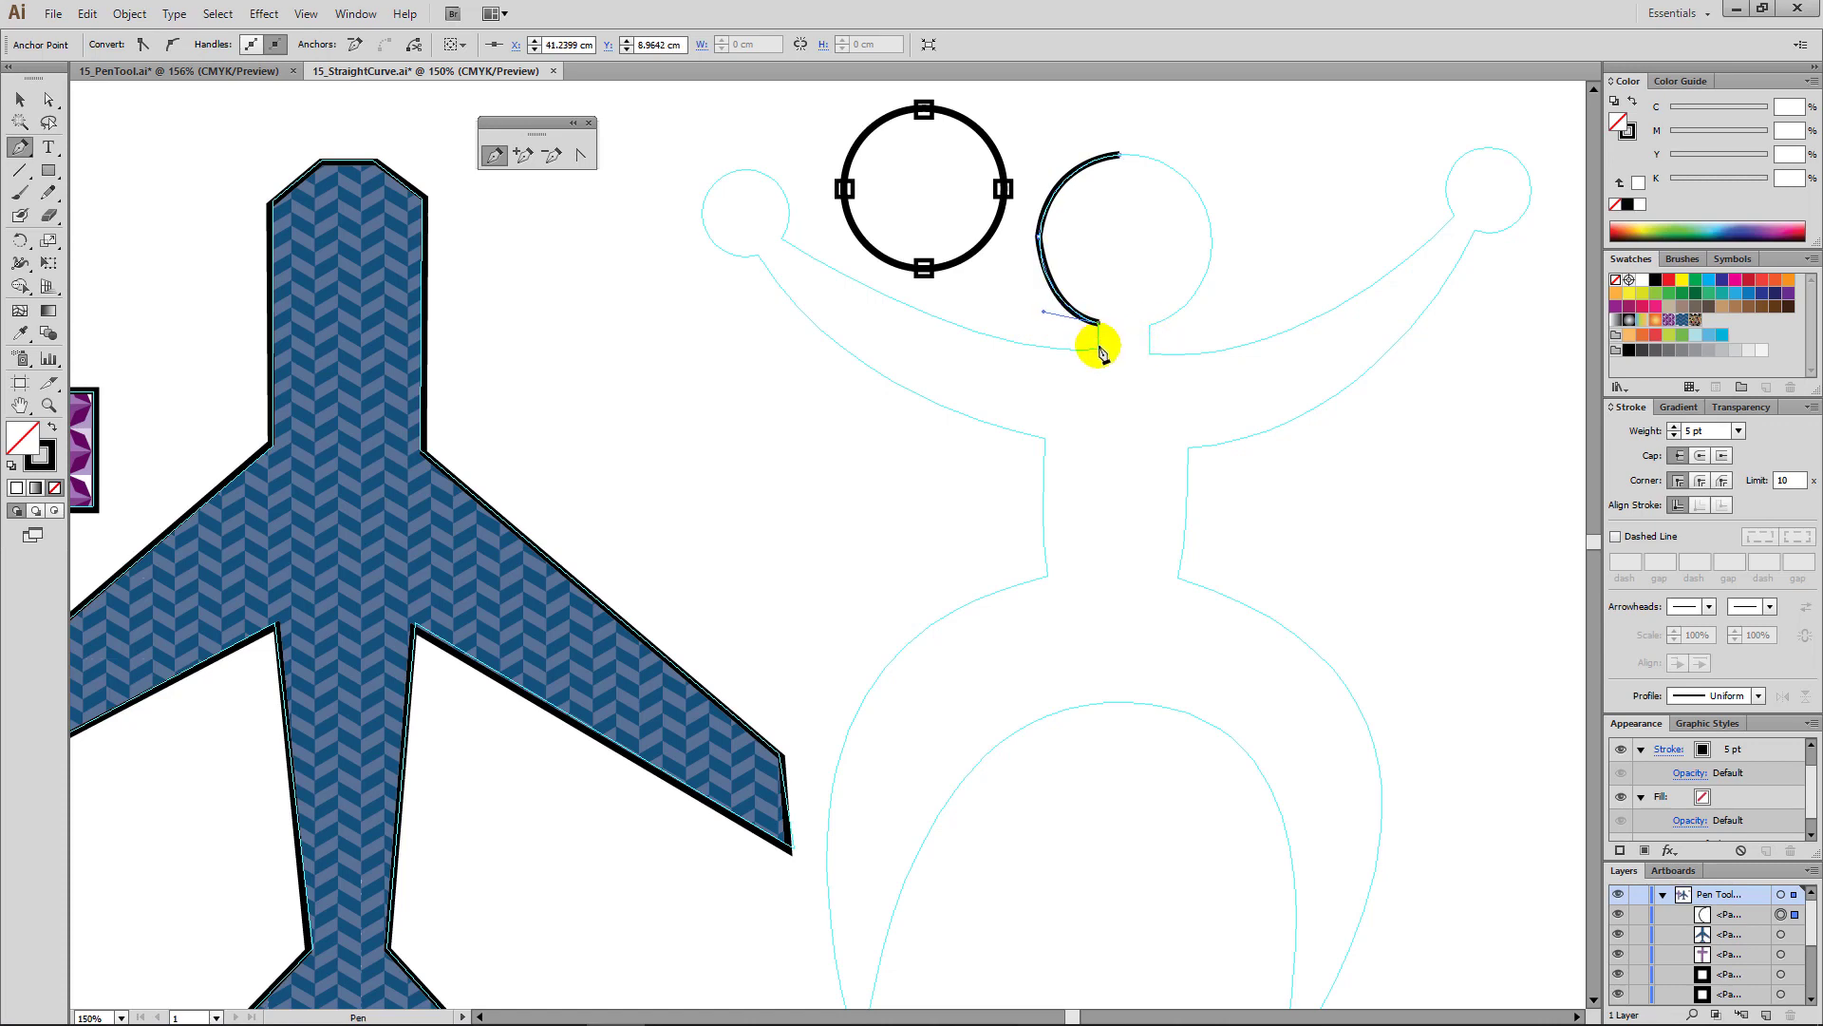
# Step: Continue the figure path down the neck's left side and along the left arm's upper edge to the hand, ending in a corner
pyautogui.moveTo(1096, 349)
pyautogui.mouseDown()
pyautogui.moveTo(1168, 313)
pyautogui.moveTo(1092, 371)
pyautogui.moveTo(1080, 334)
pyautogui.mouseUp()
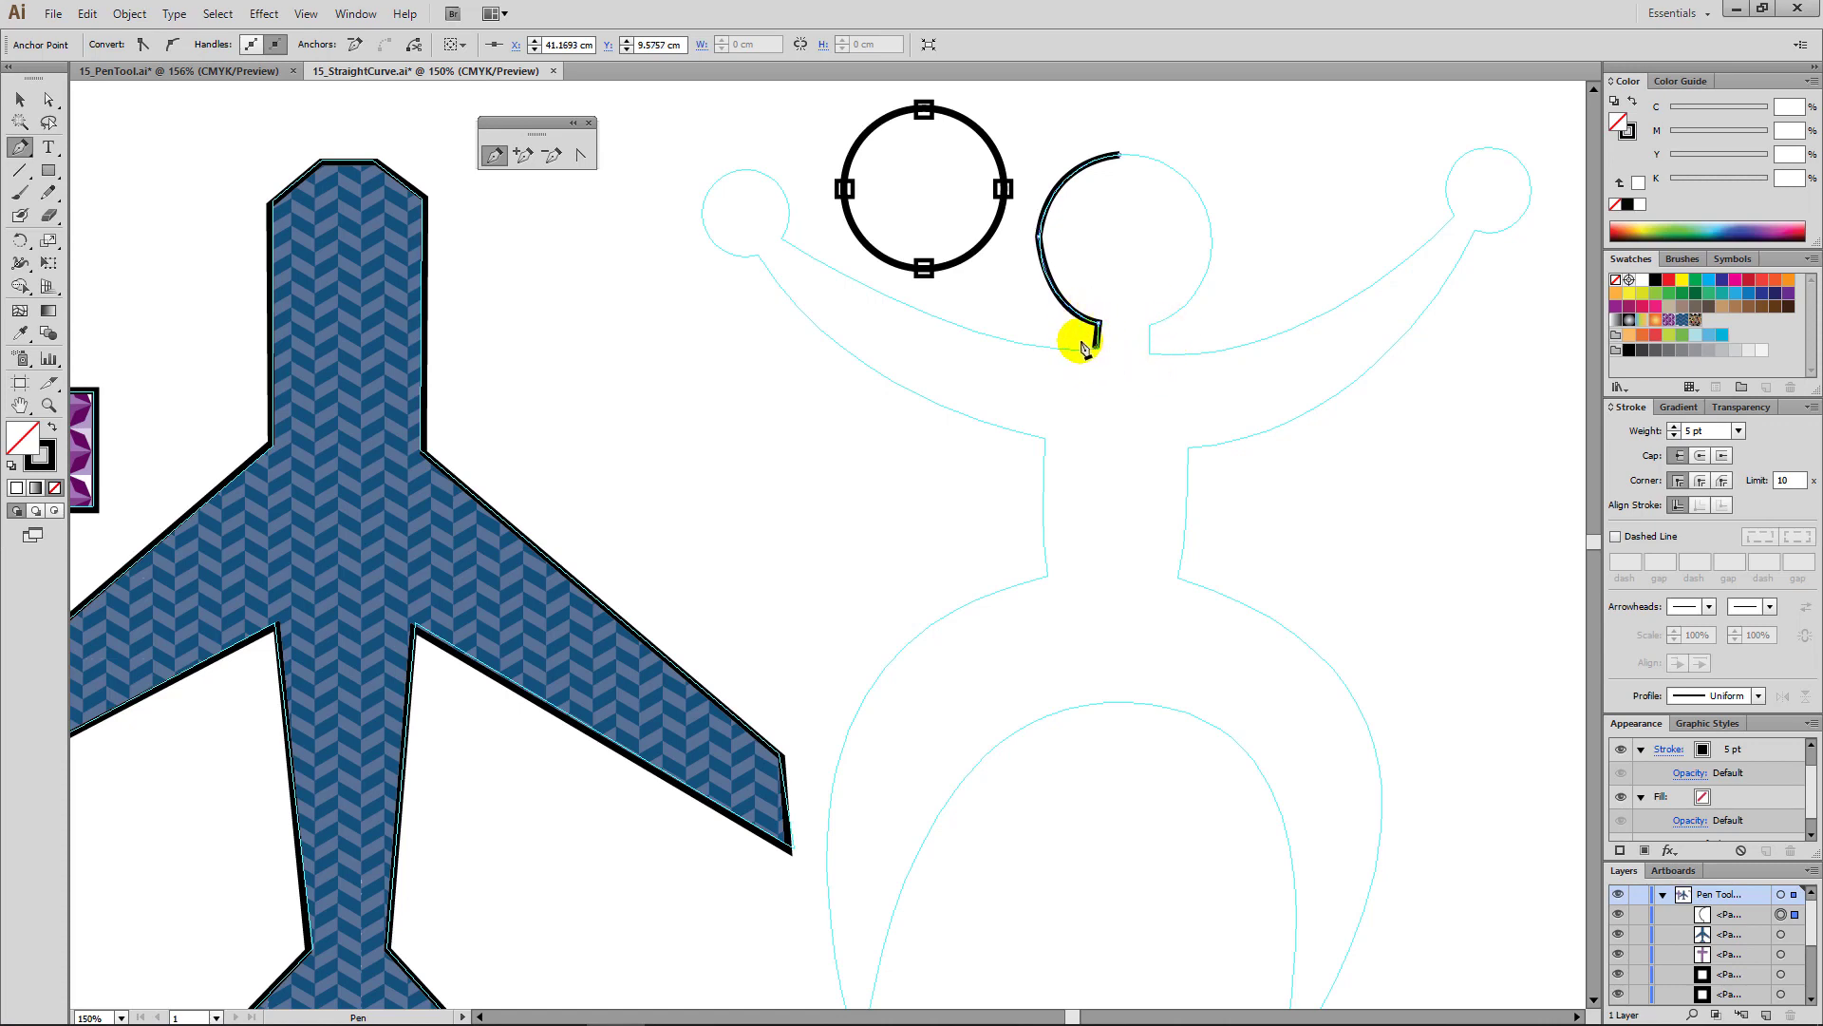
pyautogui.moveTo(783, 240); pyautogui.dragTo(586, 116)
pyautogui.click(783, 238)
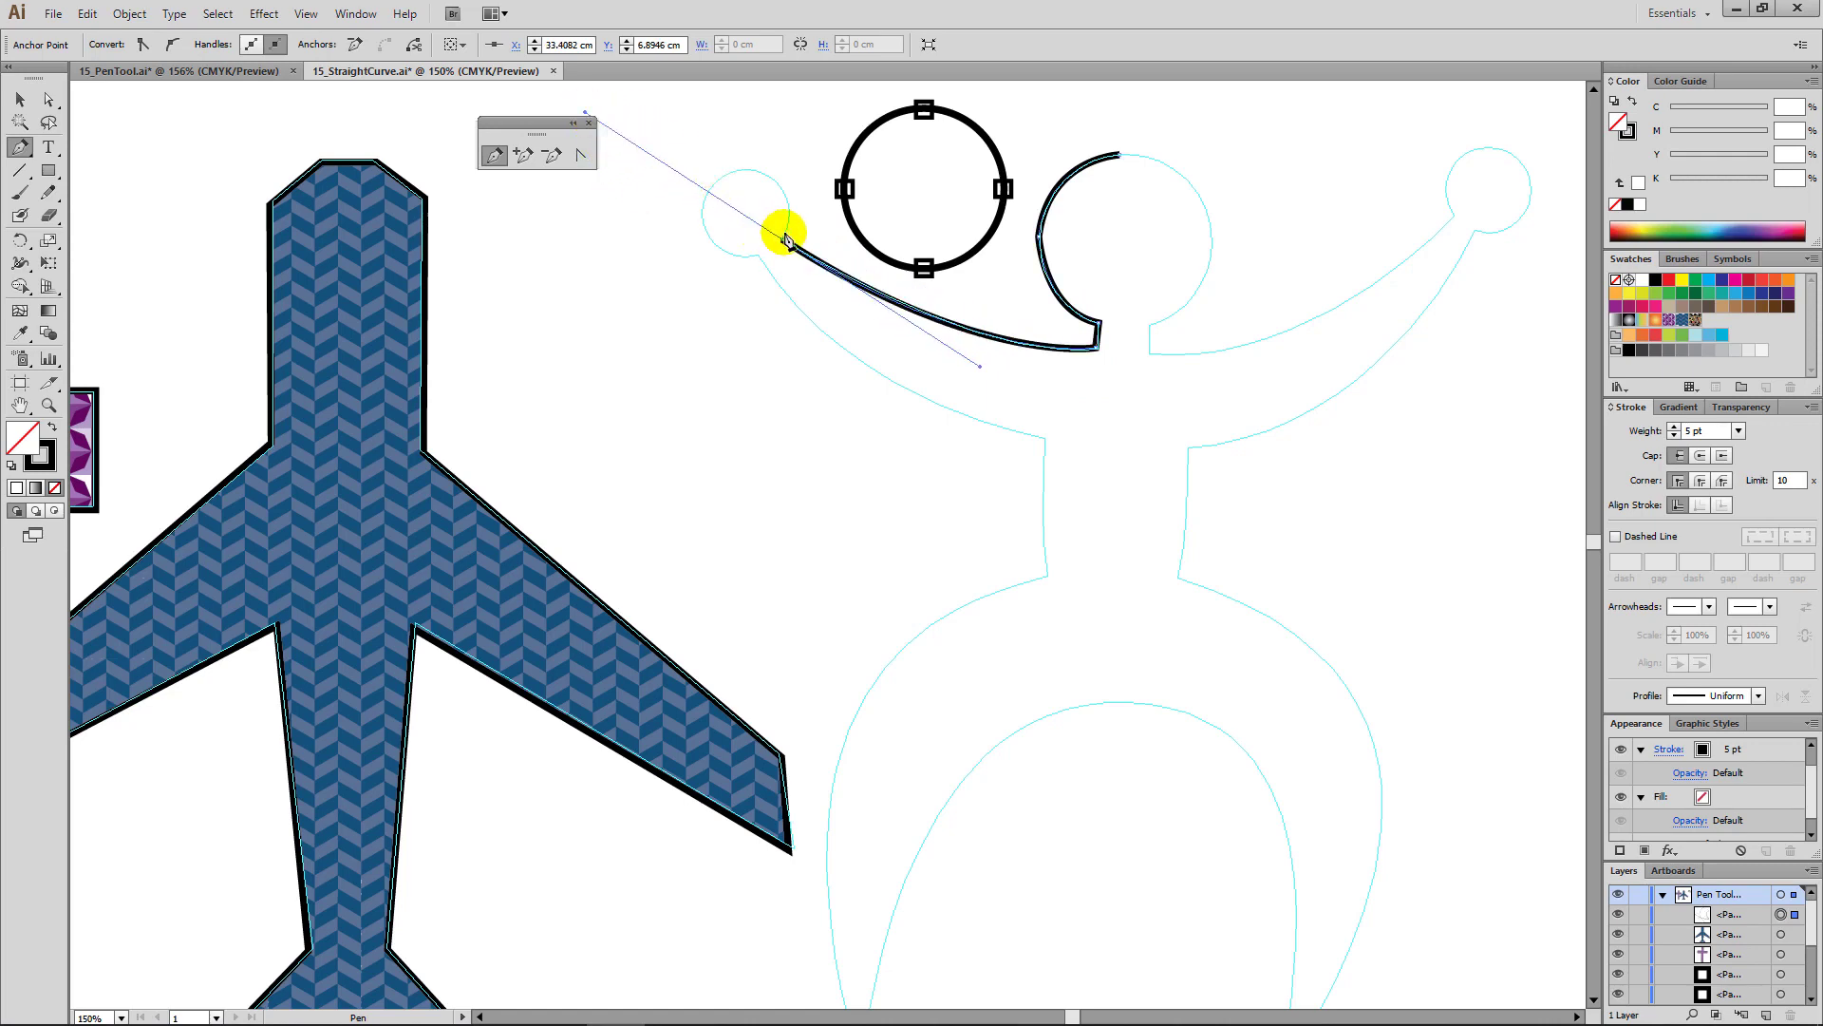
# Step: Trace the round left hand with short curve segments, ending in a corner where it meets the arm's underside
pyautogui.moveTo(779, 187); pyautogui.dragTo(753, 172)
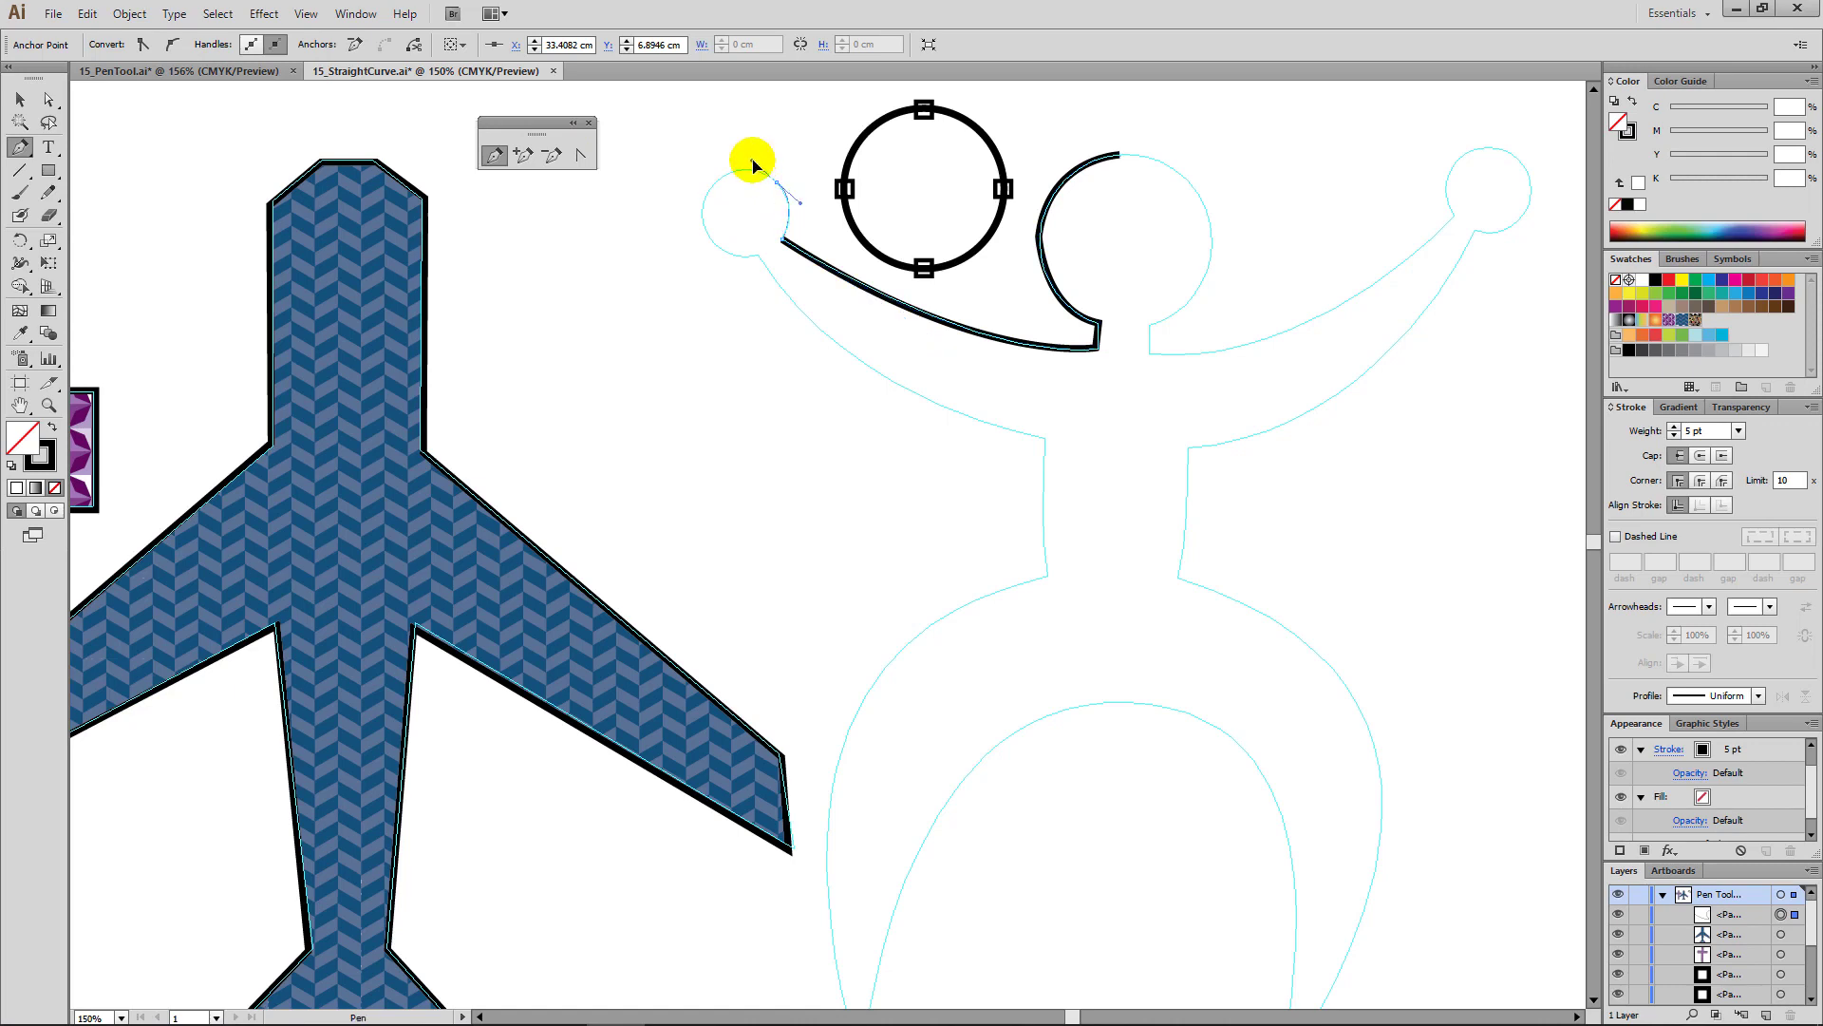
pyautogui.click(776, 183)
pyautogui.click(721, 186)
pyautogui.moveTo(719, 190); pyautogui.dragTo(738, 269)
pyautogui.click(718, 187)
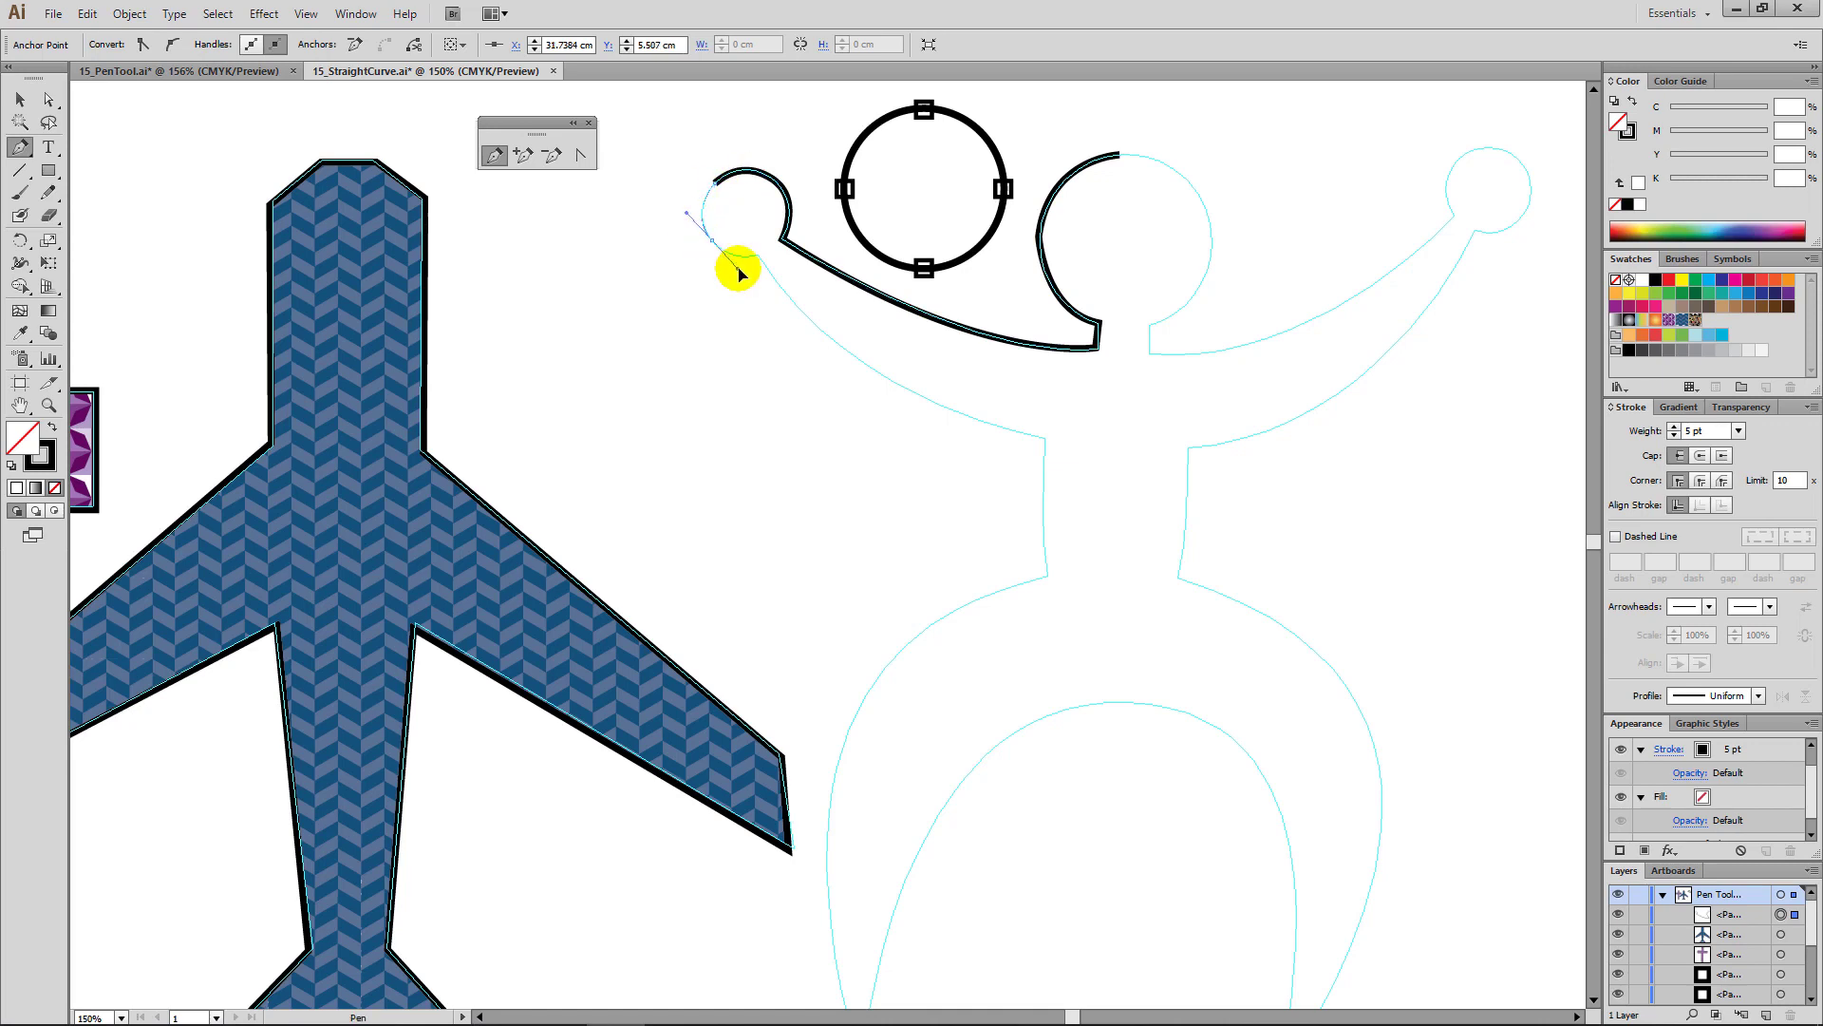
pyautogui.click(714, 244)
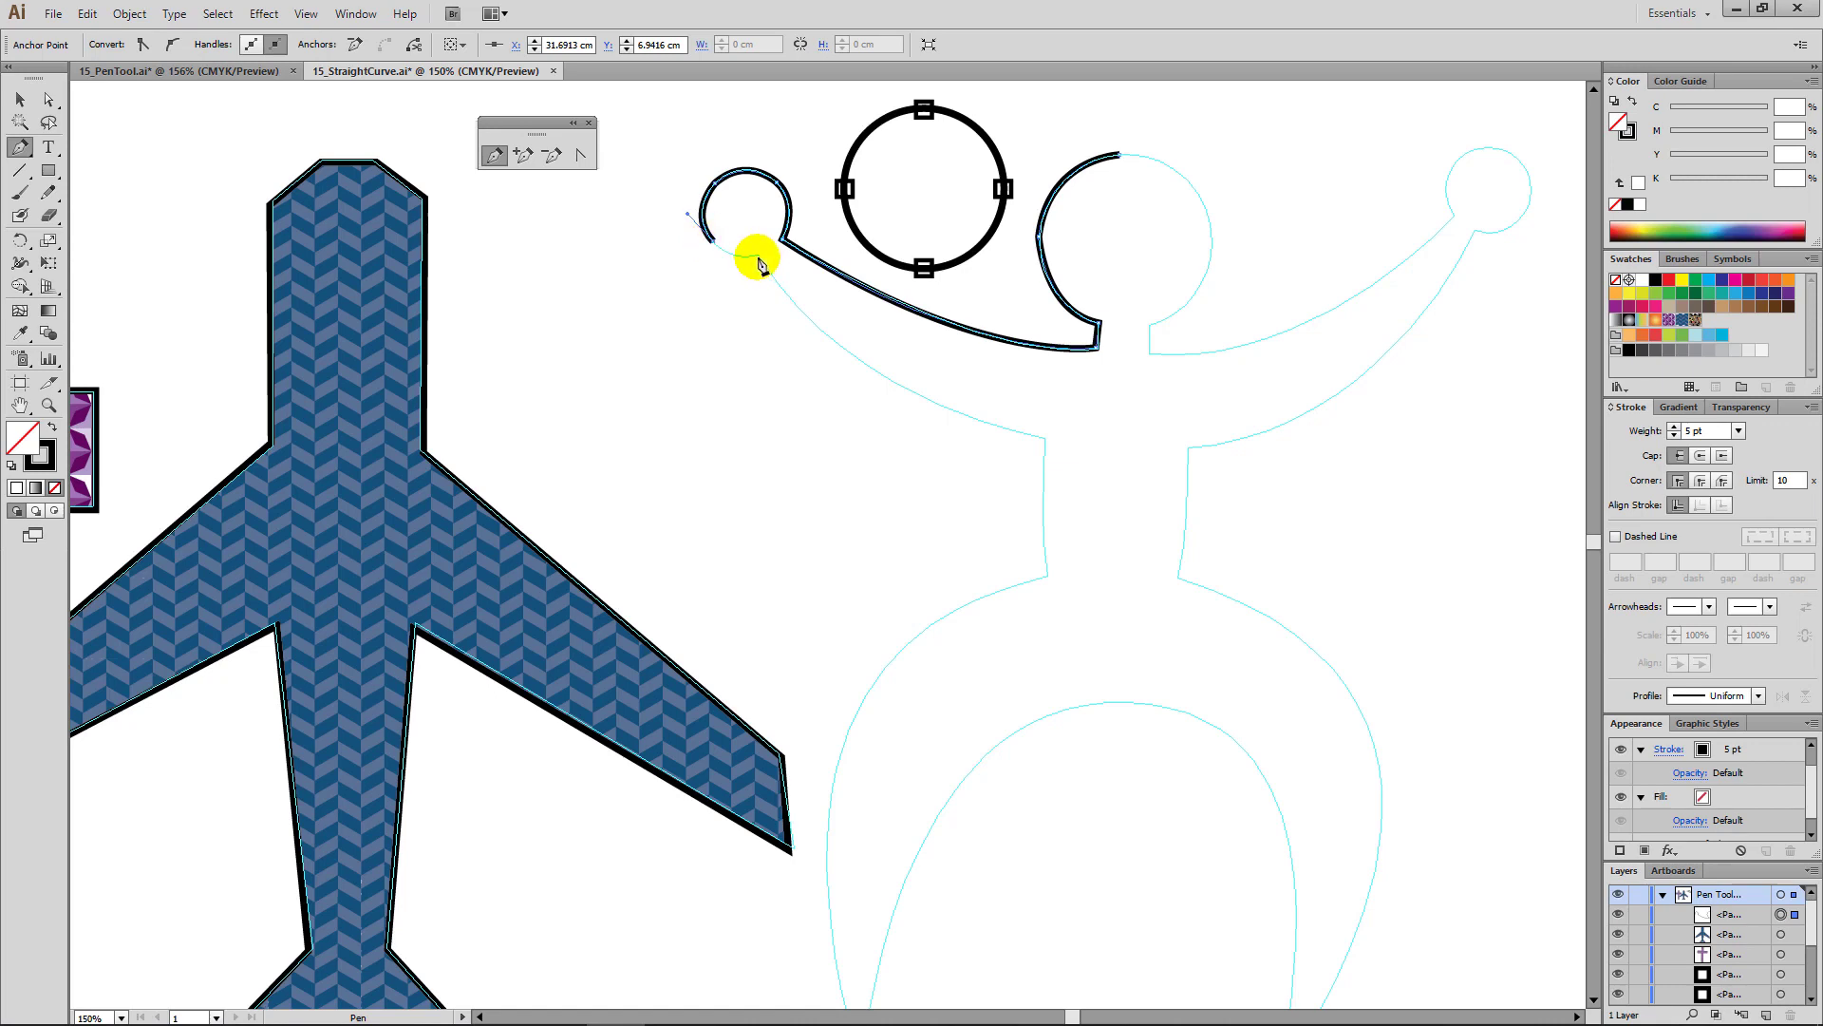
pyautogui.moveTo(757, 255)
pyautogui.mouseDown()
pyautogui.moveTo(784, 233)
pyautogui.moveTo(777, 250)
pyautogui.mouseUp()
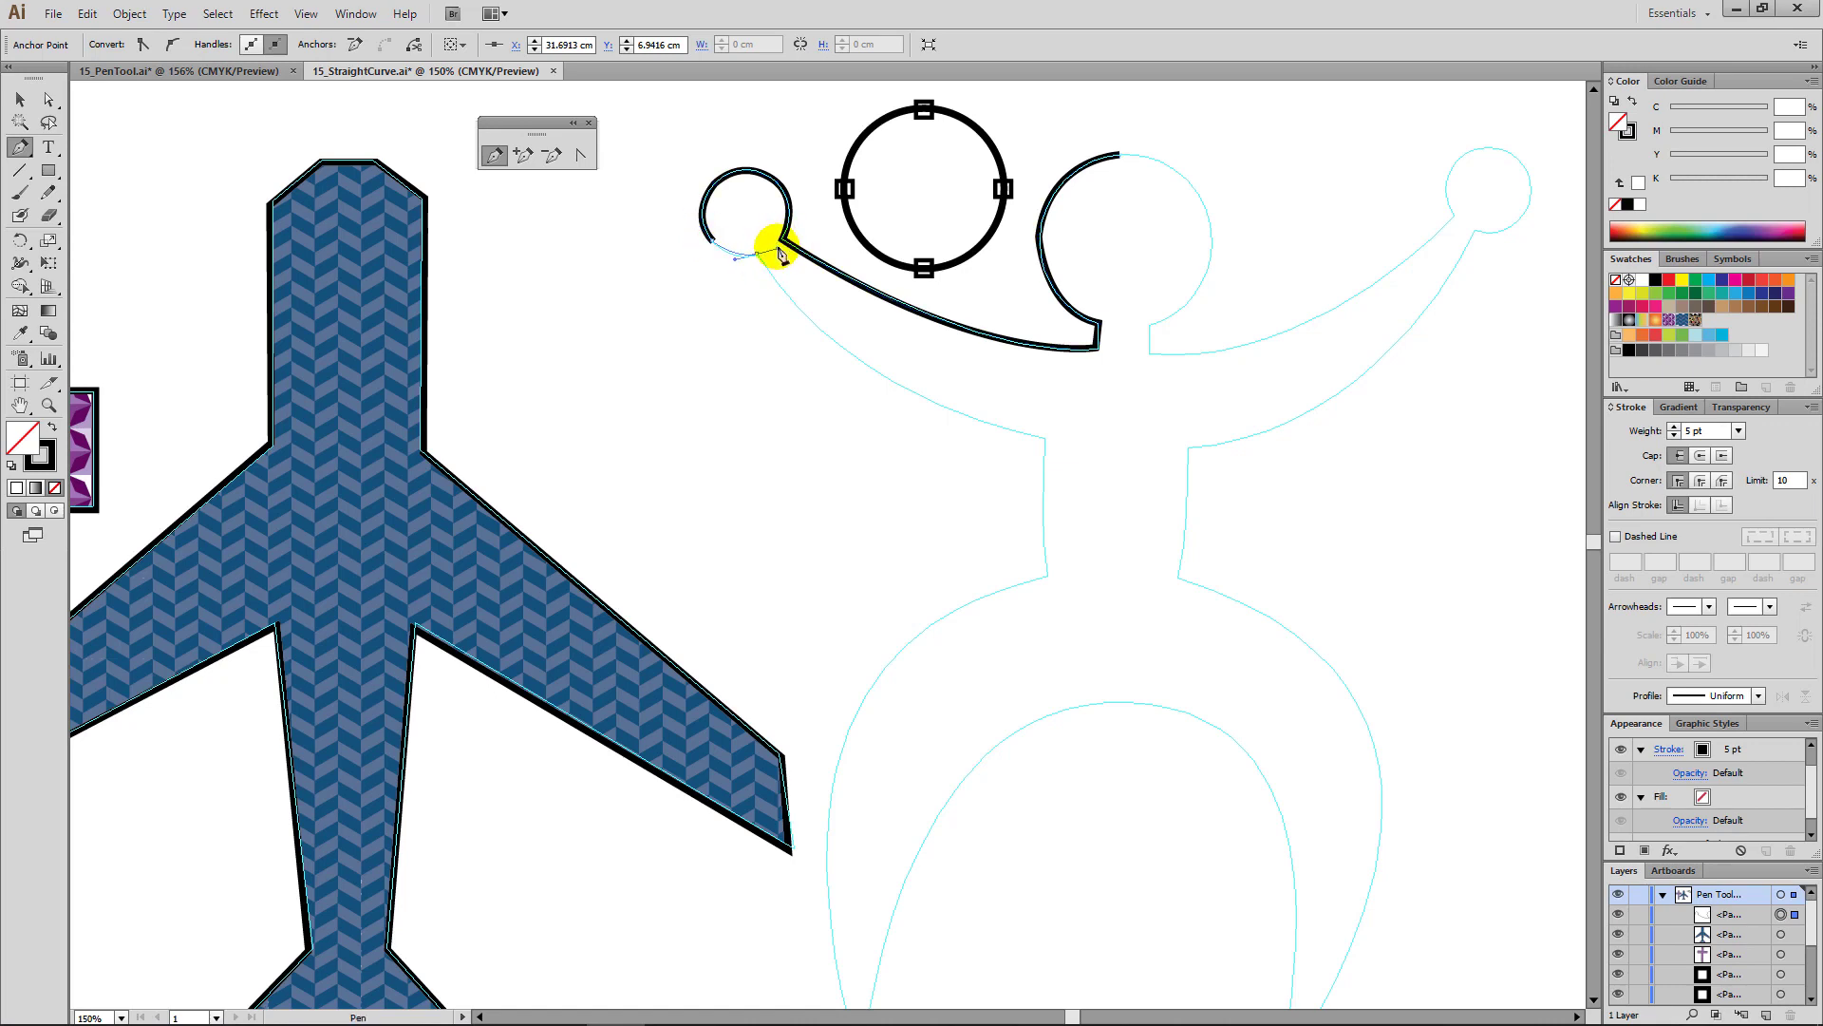
pyautogui.click(755, 253)
# Step: Trace the left arm's underside to the armpit and the torso's left side down to the waist
pyautogui.moveTo(1044, 438); pyautogui.dragTo(1257, 487)
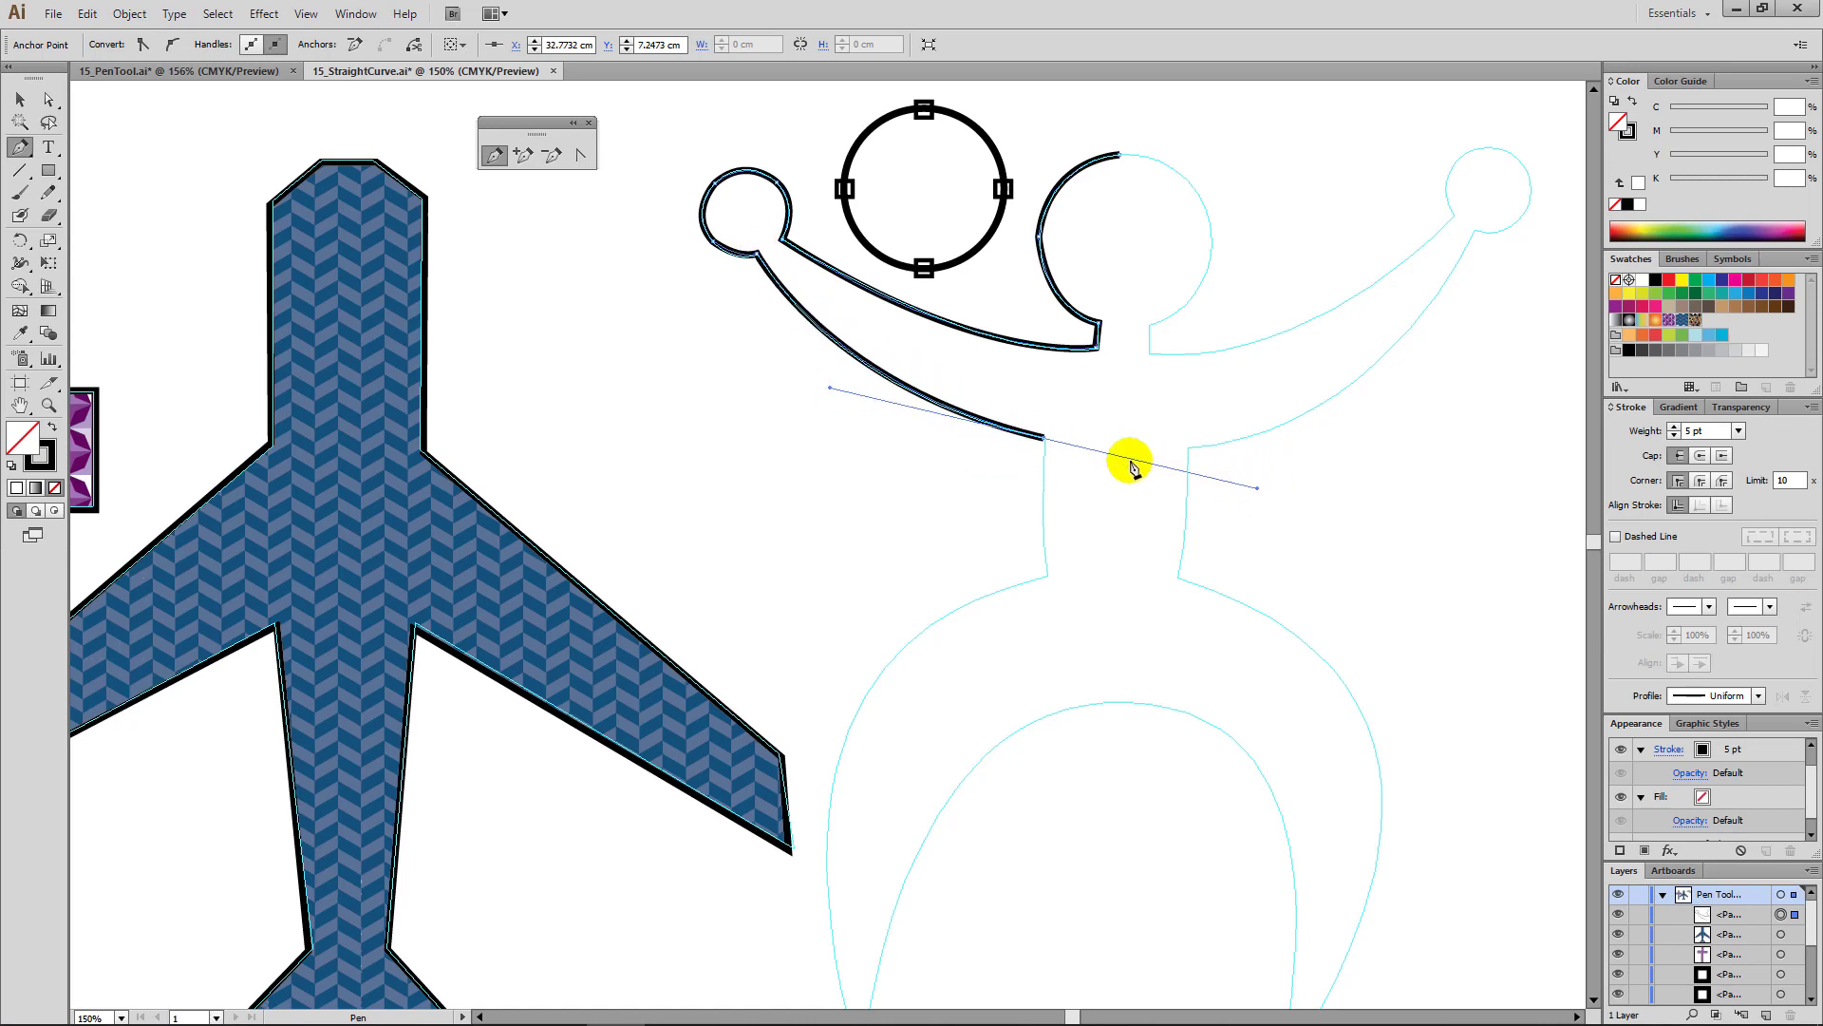
pyautogui.click(1044, 437)
pyautogui.scroll(-4, 1139, 474)
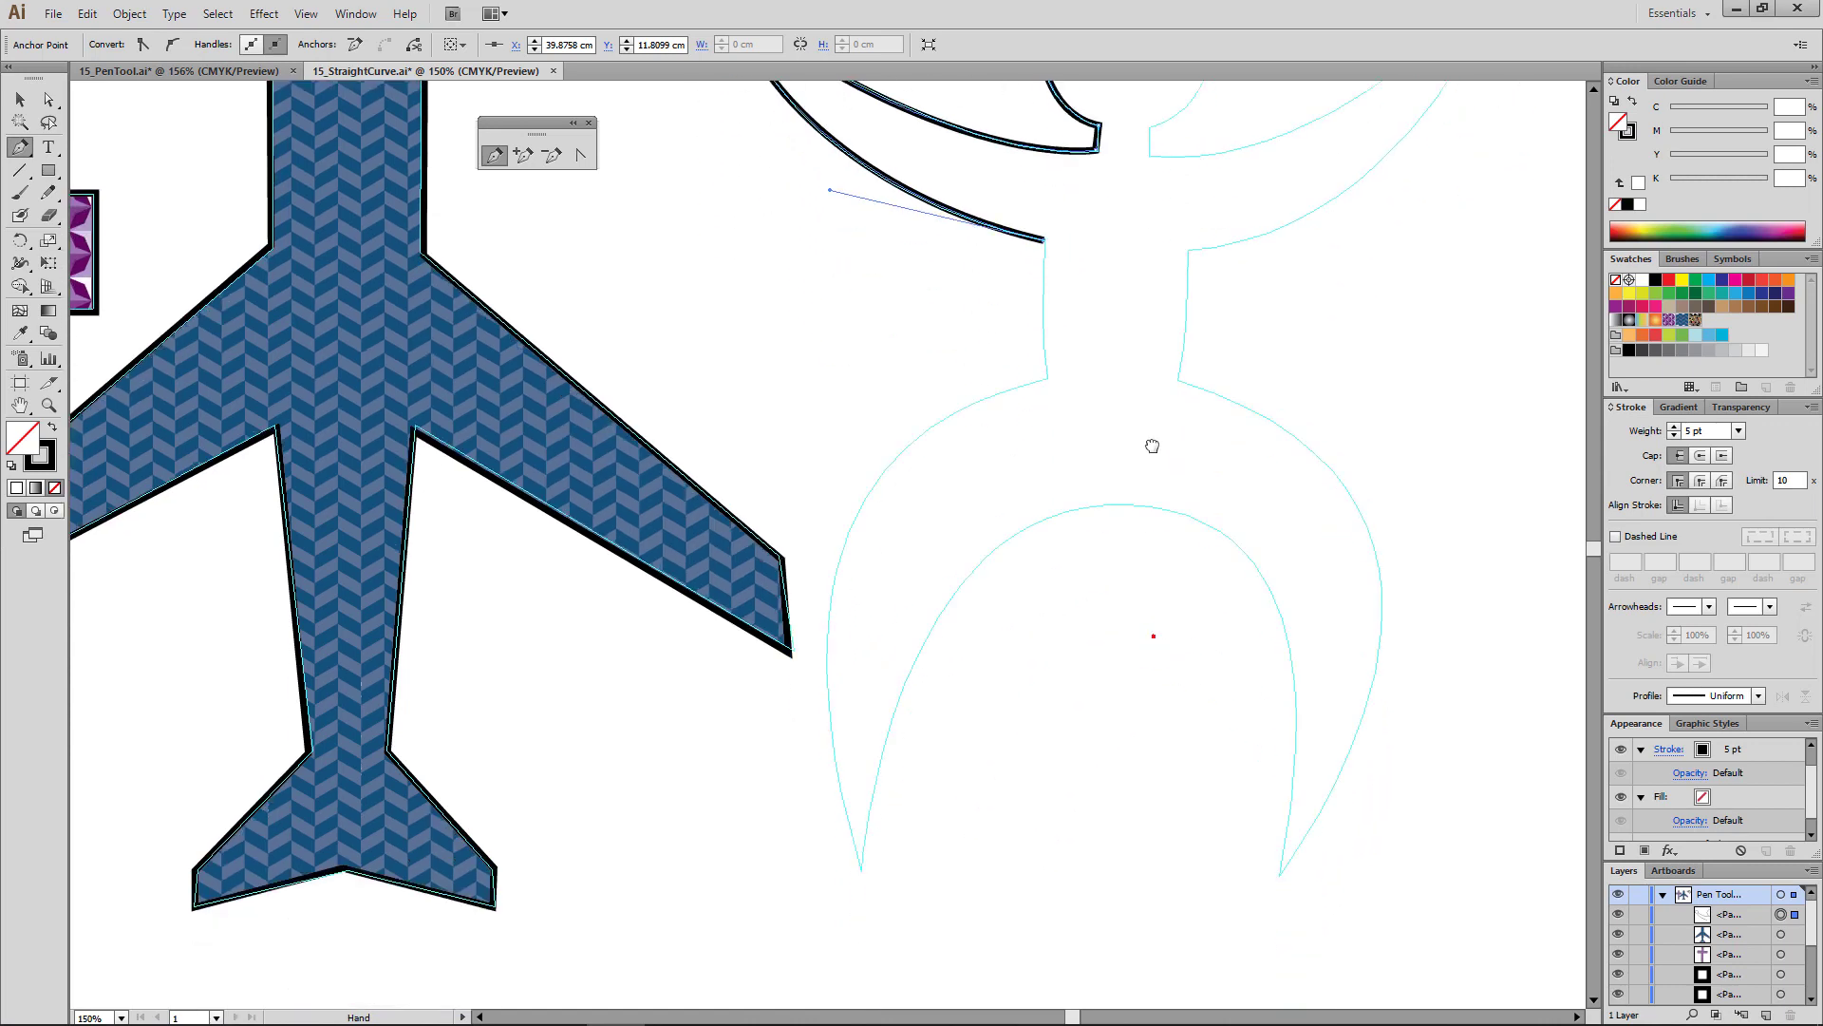
pyautogui.moveTo(1048, 327); pyautogui.dragTo(1061, 369)
pyautogui.click(1045, 322)
# Step: Trace the left leg's outer curve from the waist to the foot tip and make that anchor a corner
pyautogui.moveTo(1112, 770); pyautogui.dragTo(1095, 517)
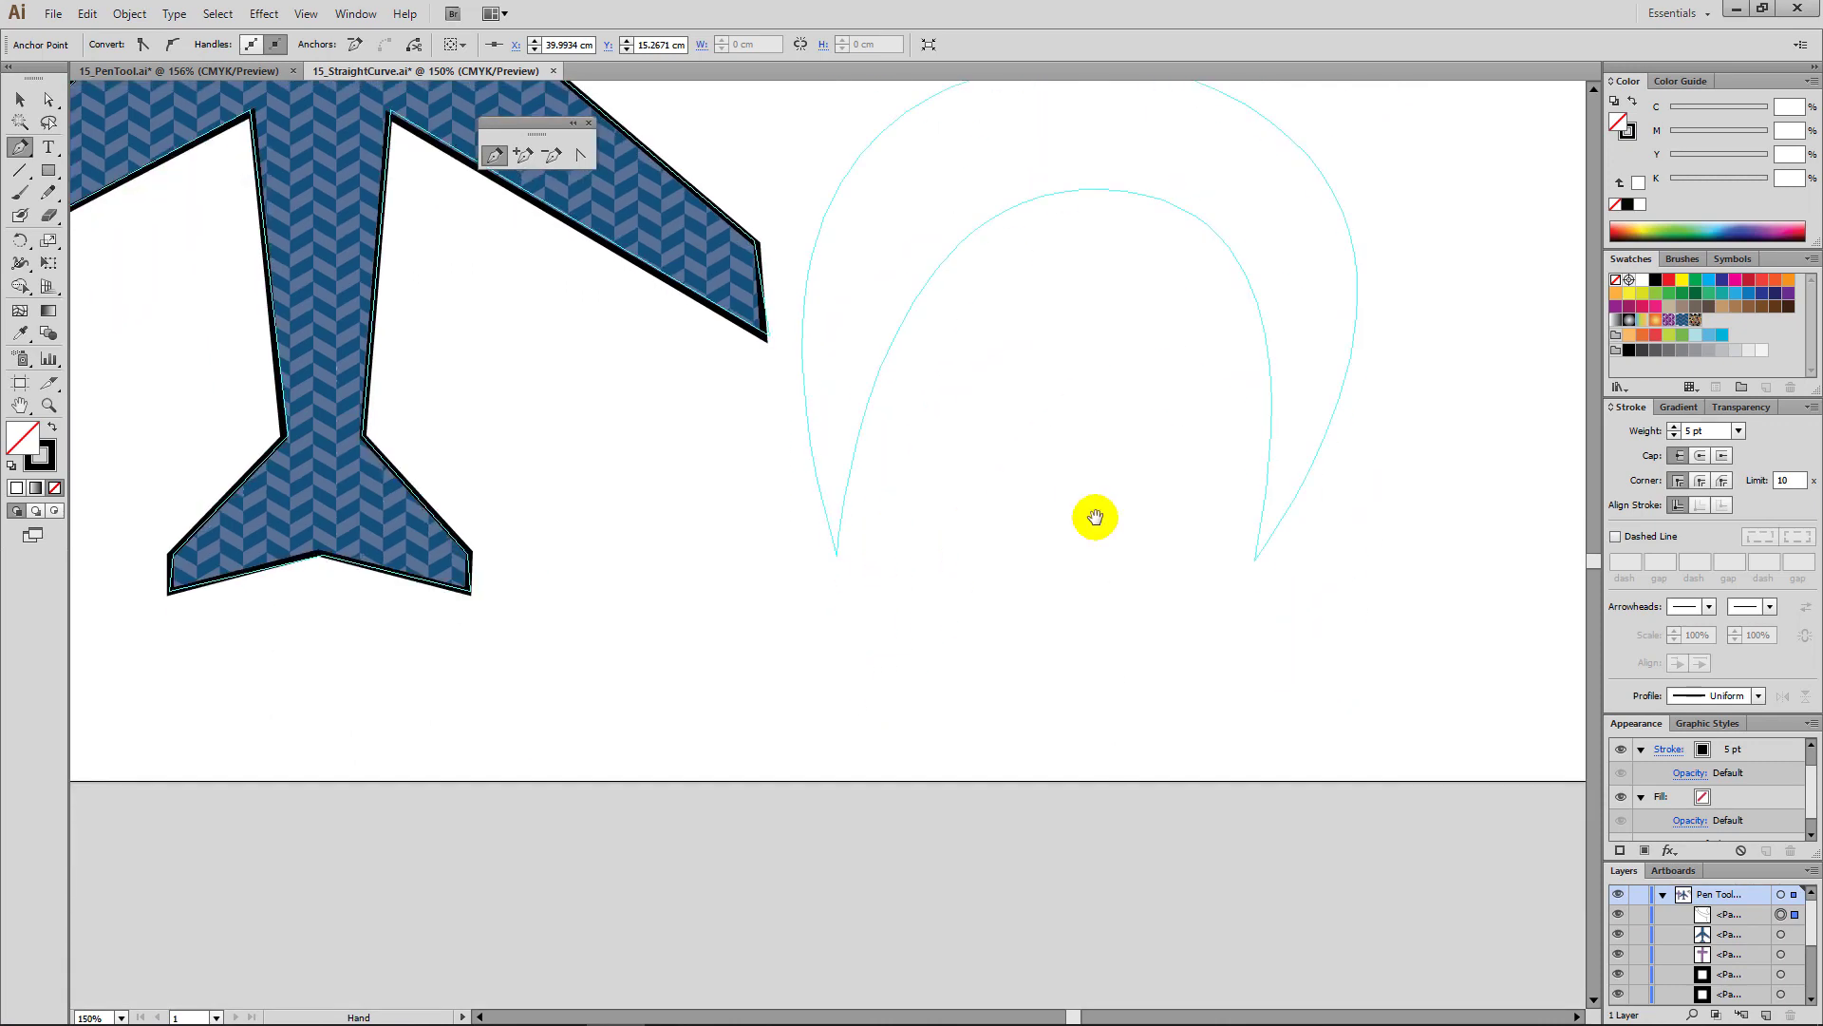
pyautogui.moveTo(836, 553)
pyautogui.mouseDown()
pyautogui.moveTo(930, 962)
pyautogui.moveTo(970, 1004)
pyautogui.mouseUp()
pyautogui.click(840, 559)
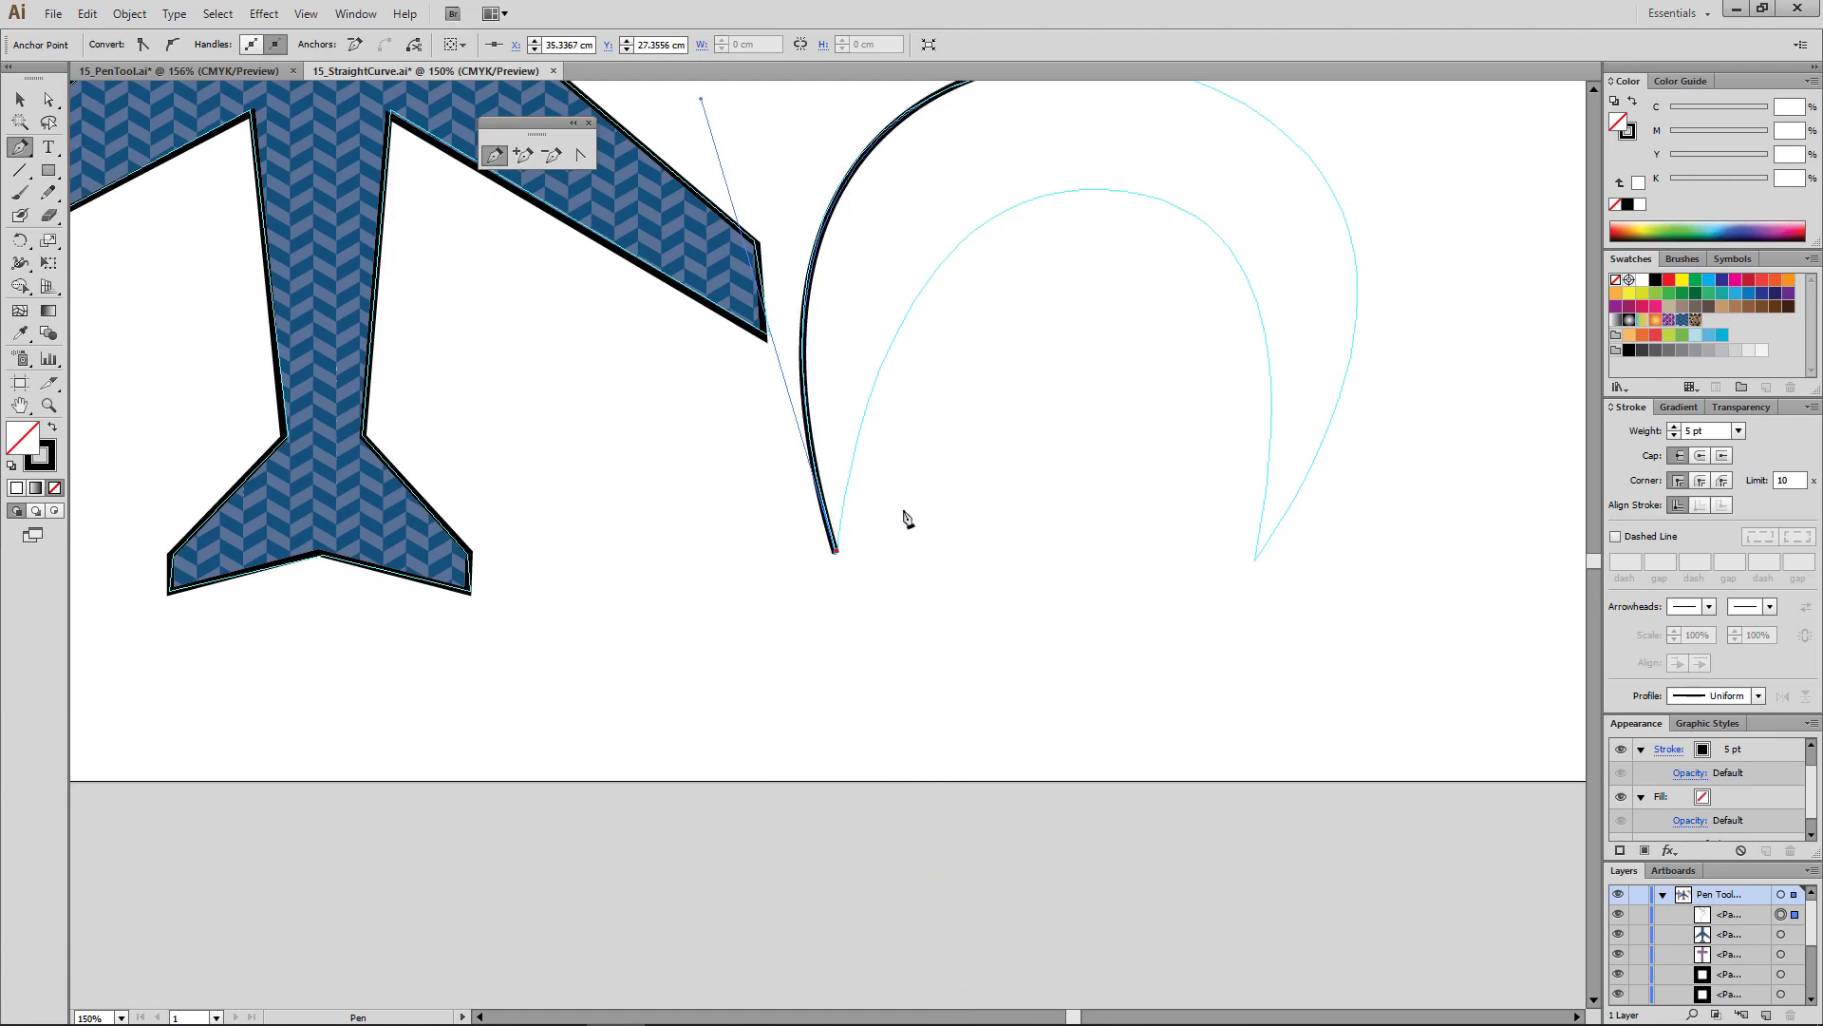
# Step: Trace the inner leg arch from the left foot tip over its crest to the right foot tip, ending in a corner
pyautogui.scroll(3, 910, 658)
pyautogui.hscroll(2, 911, 658)
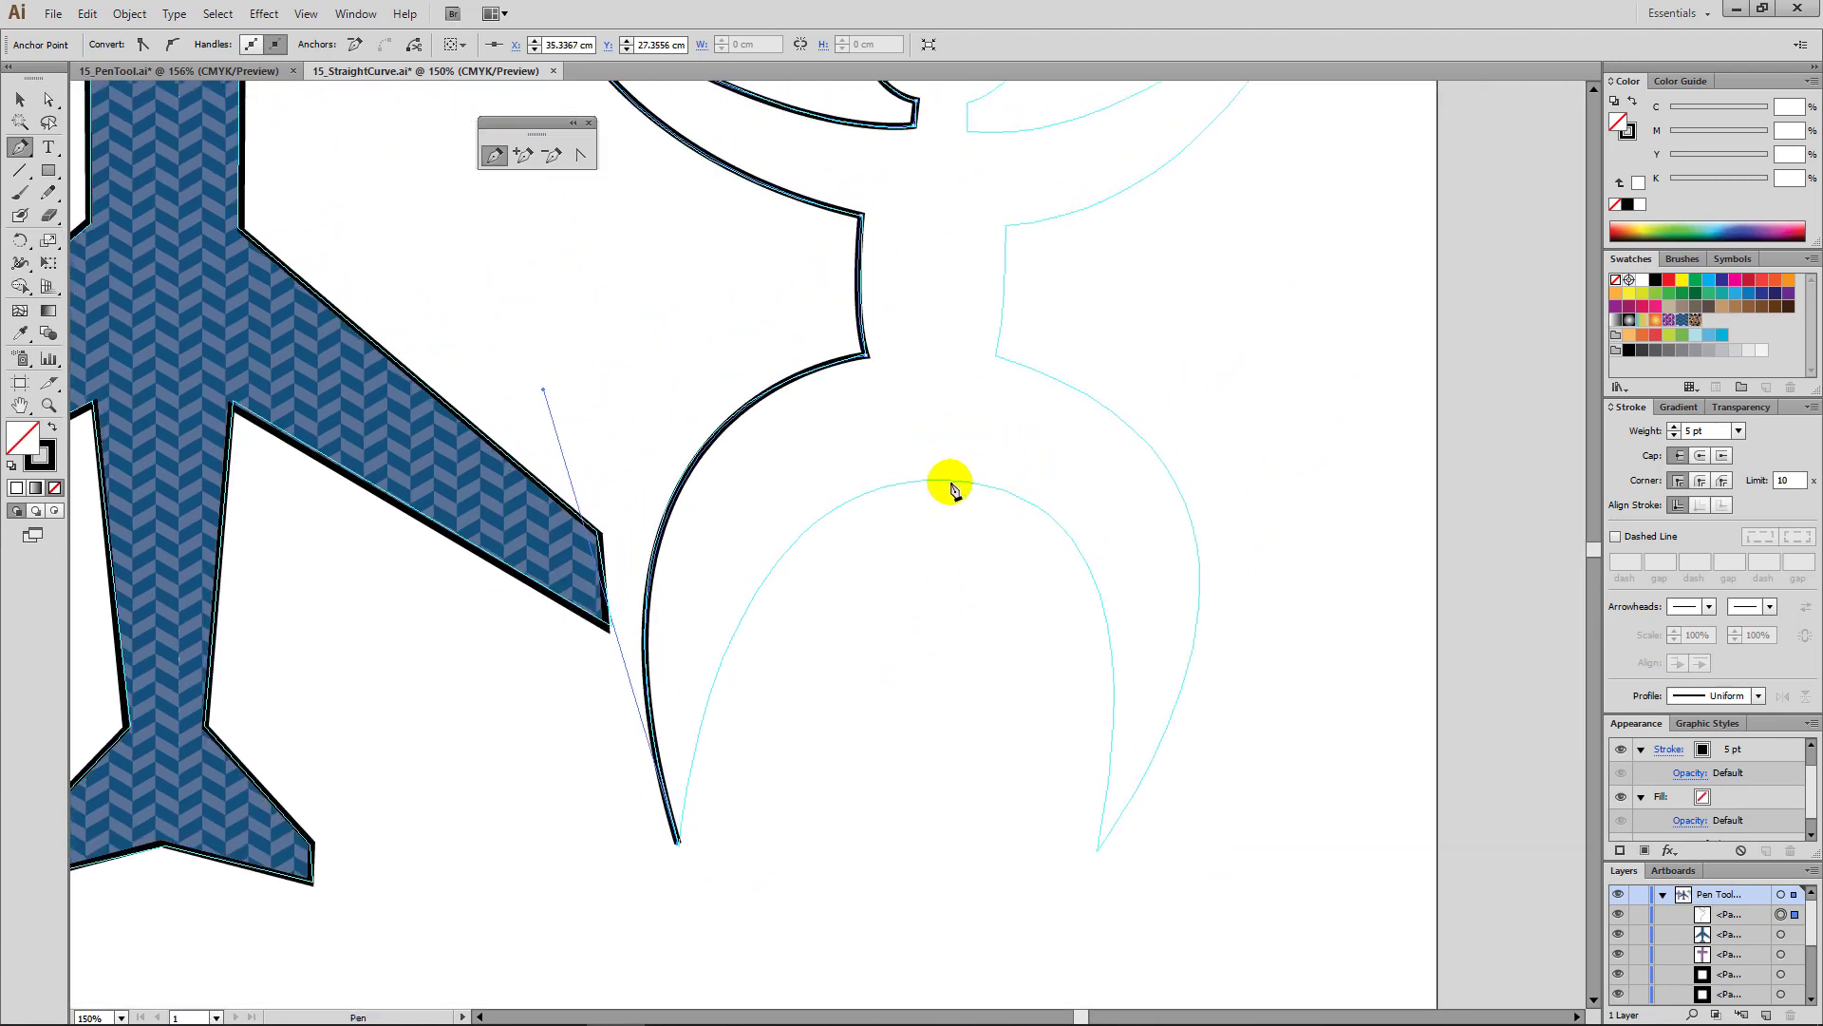
pyautogui.moveTo(947, 482); pyautogui.dragTo(1178, 506)
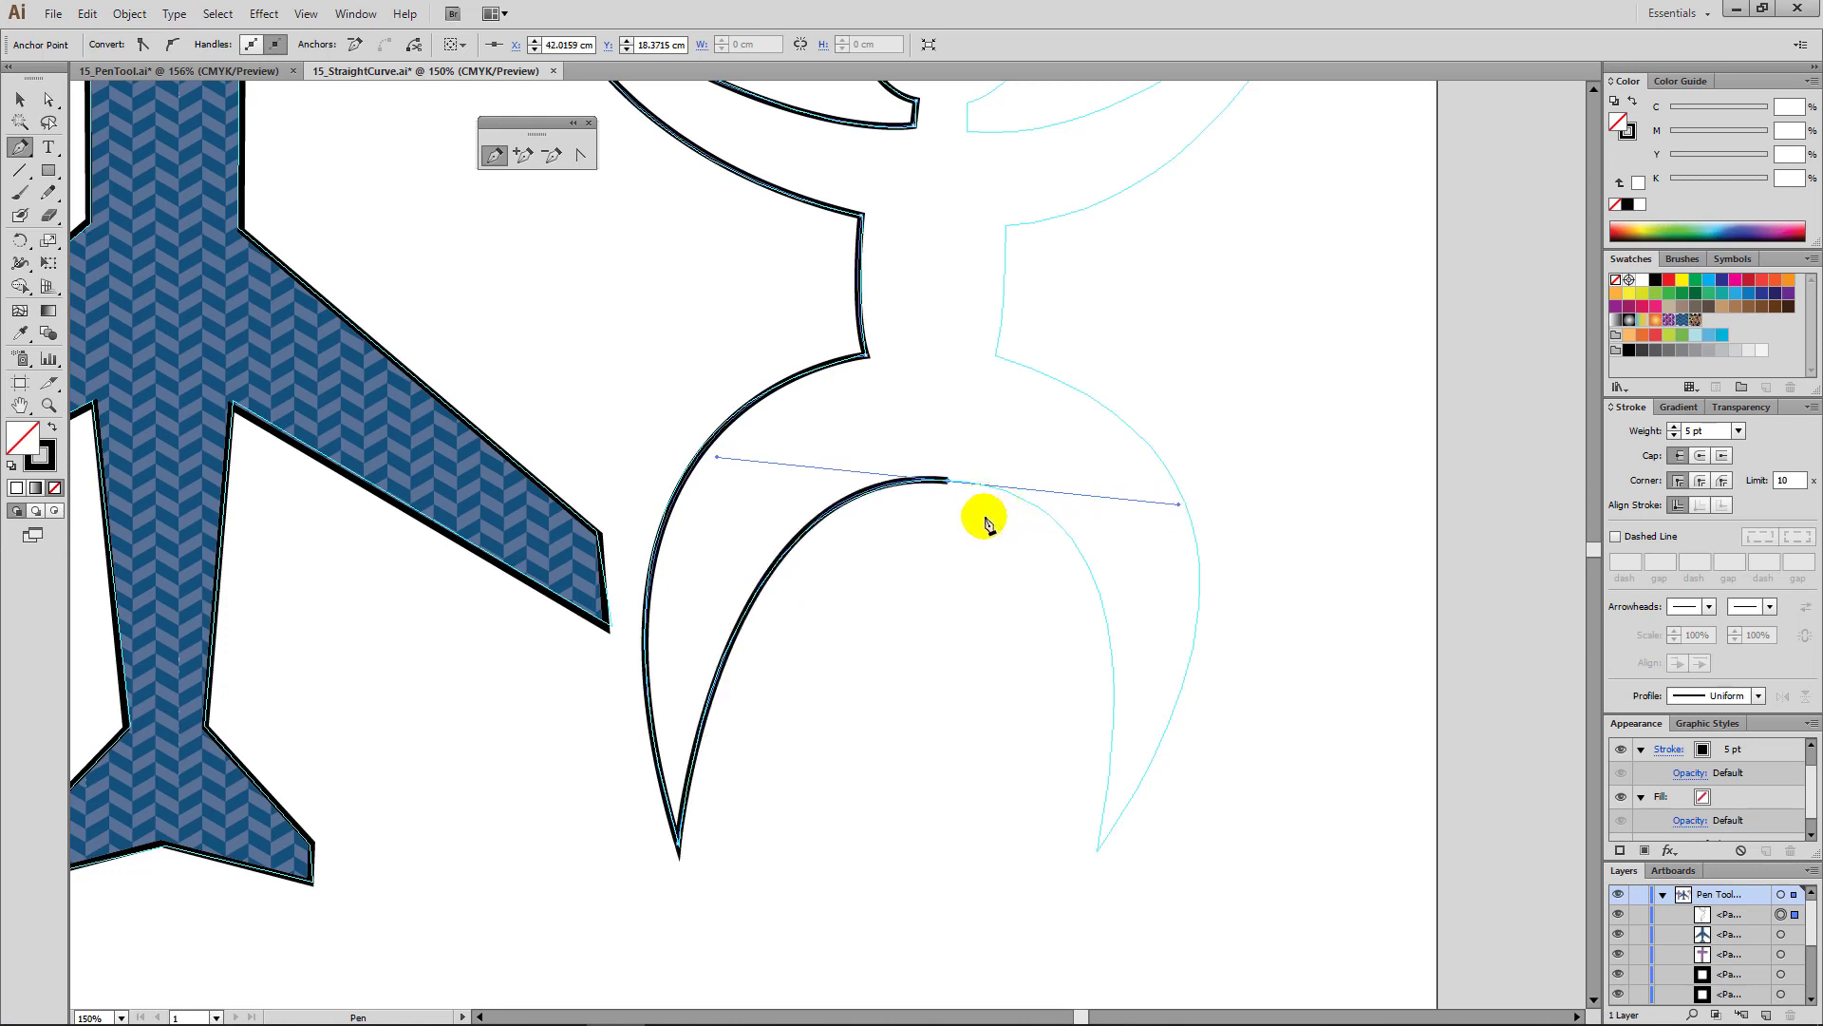
pyautogui.moveTo(1097, 848); pyautogui.dragTo(1092, 919)
pyautogui.click(1098, 846)
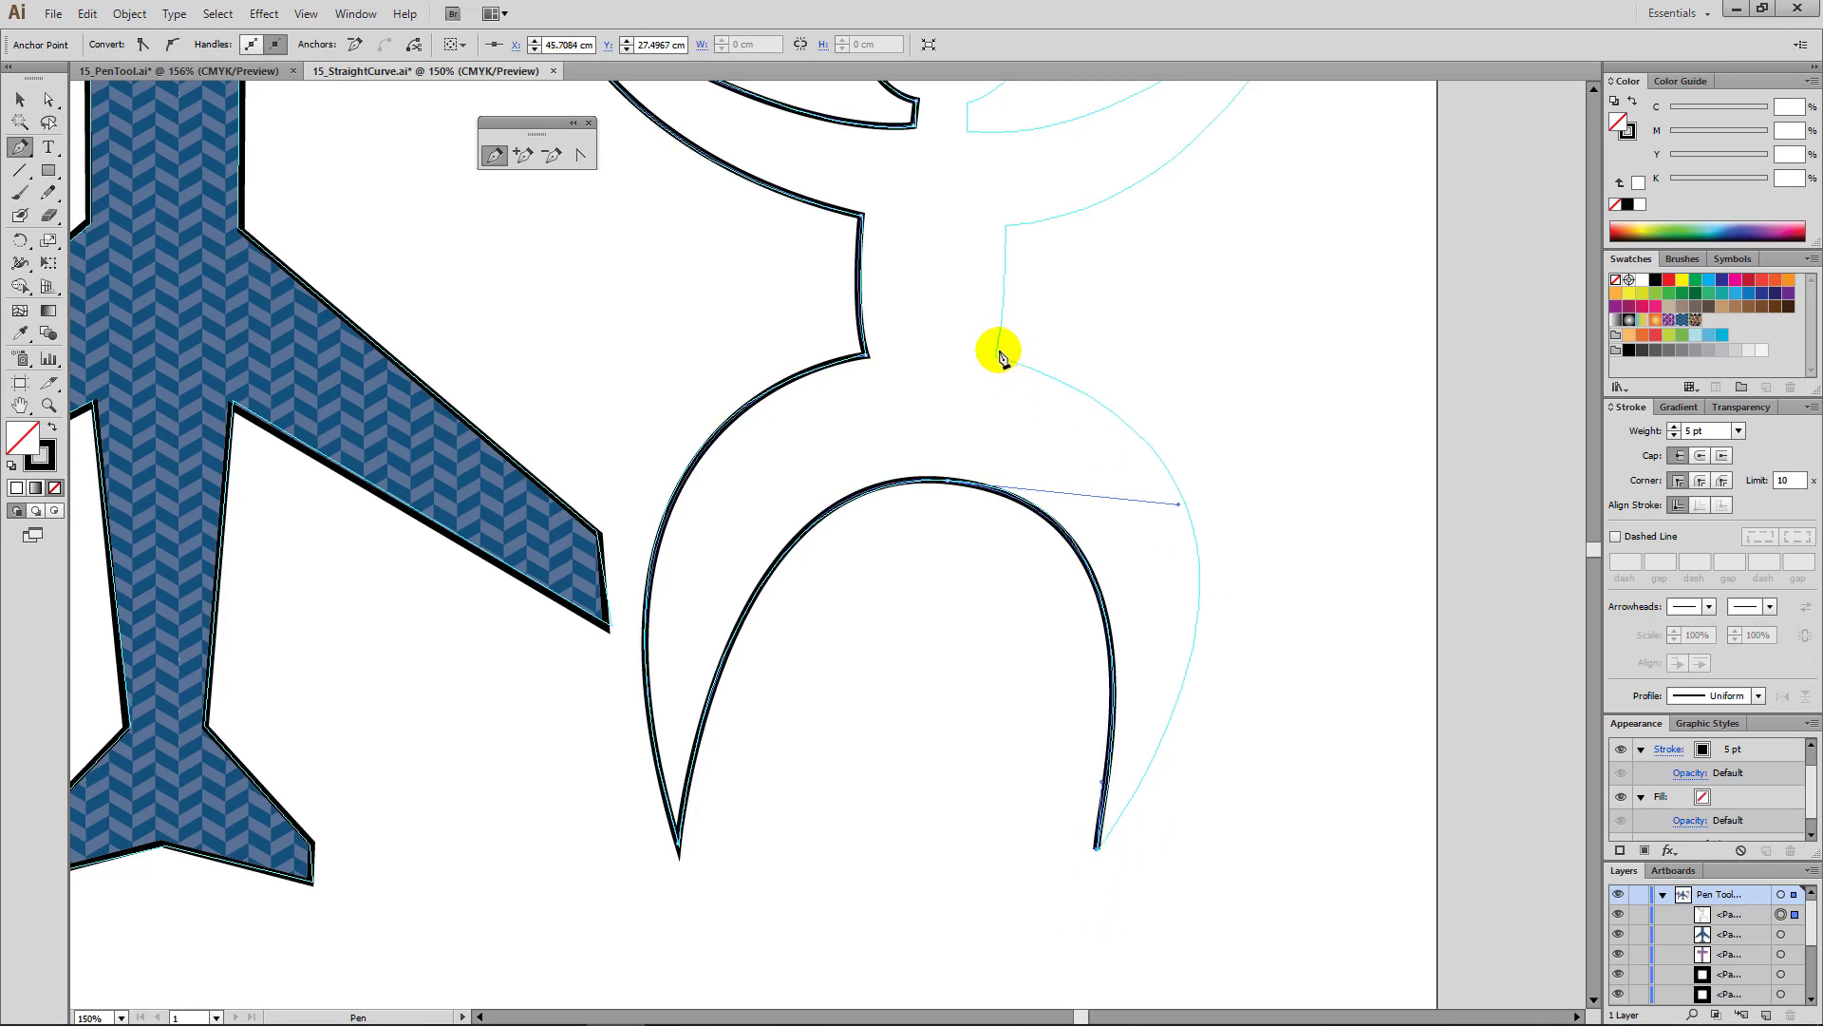
pyautogui.moveTo(997, 356)
pyautogui.mouseDown()
pyautogui.moveTo(858, 325)
pyautogui.moveTo(593, 201)
pyautogui.moveTo(595, 234)
pyautogui.mouseUp()
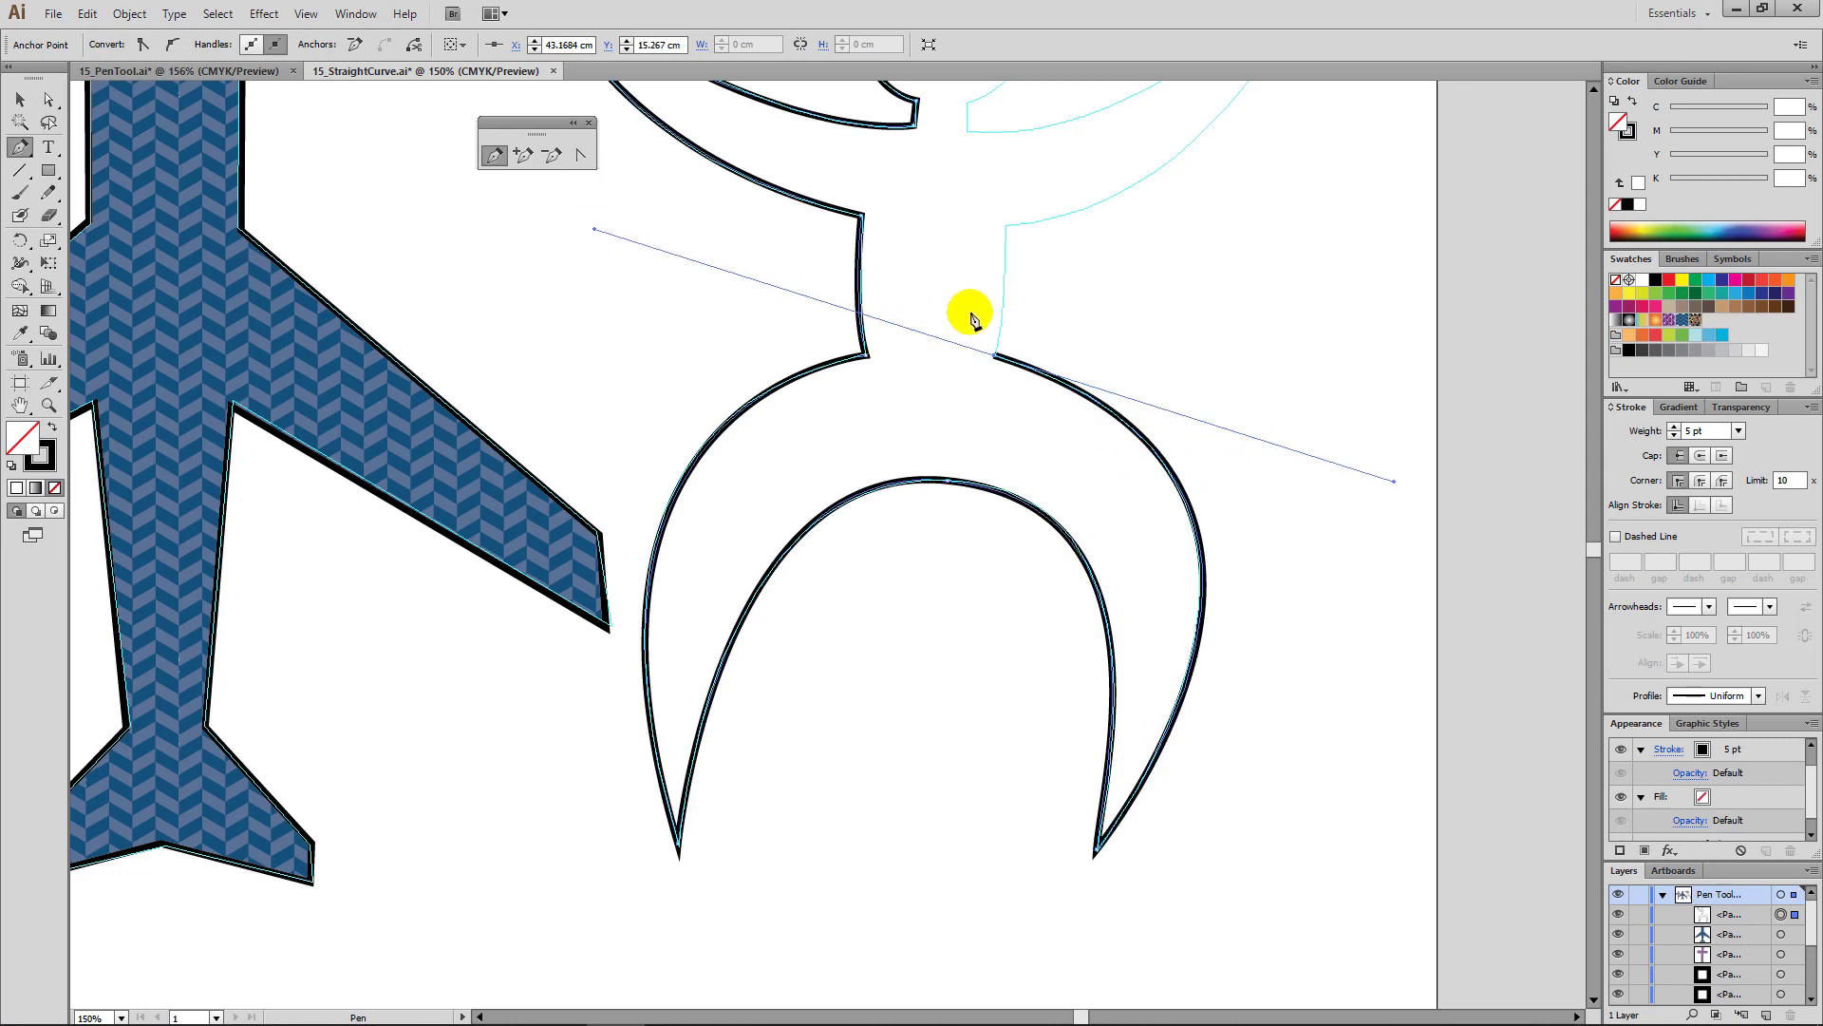
pyautogui.hotkey('ctrl', 'z')
pyautogui.press('ctrl')
pyautogui.moveTo(999, 362)
pyautogui.mouseDown()
pyautogui.moveTo(1018, 348)
pyautogui.moveTo(1014, 378)
pyautogui.mouseUp()
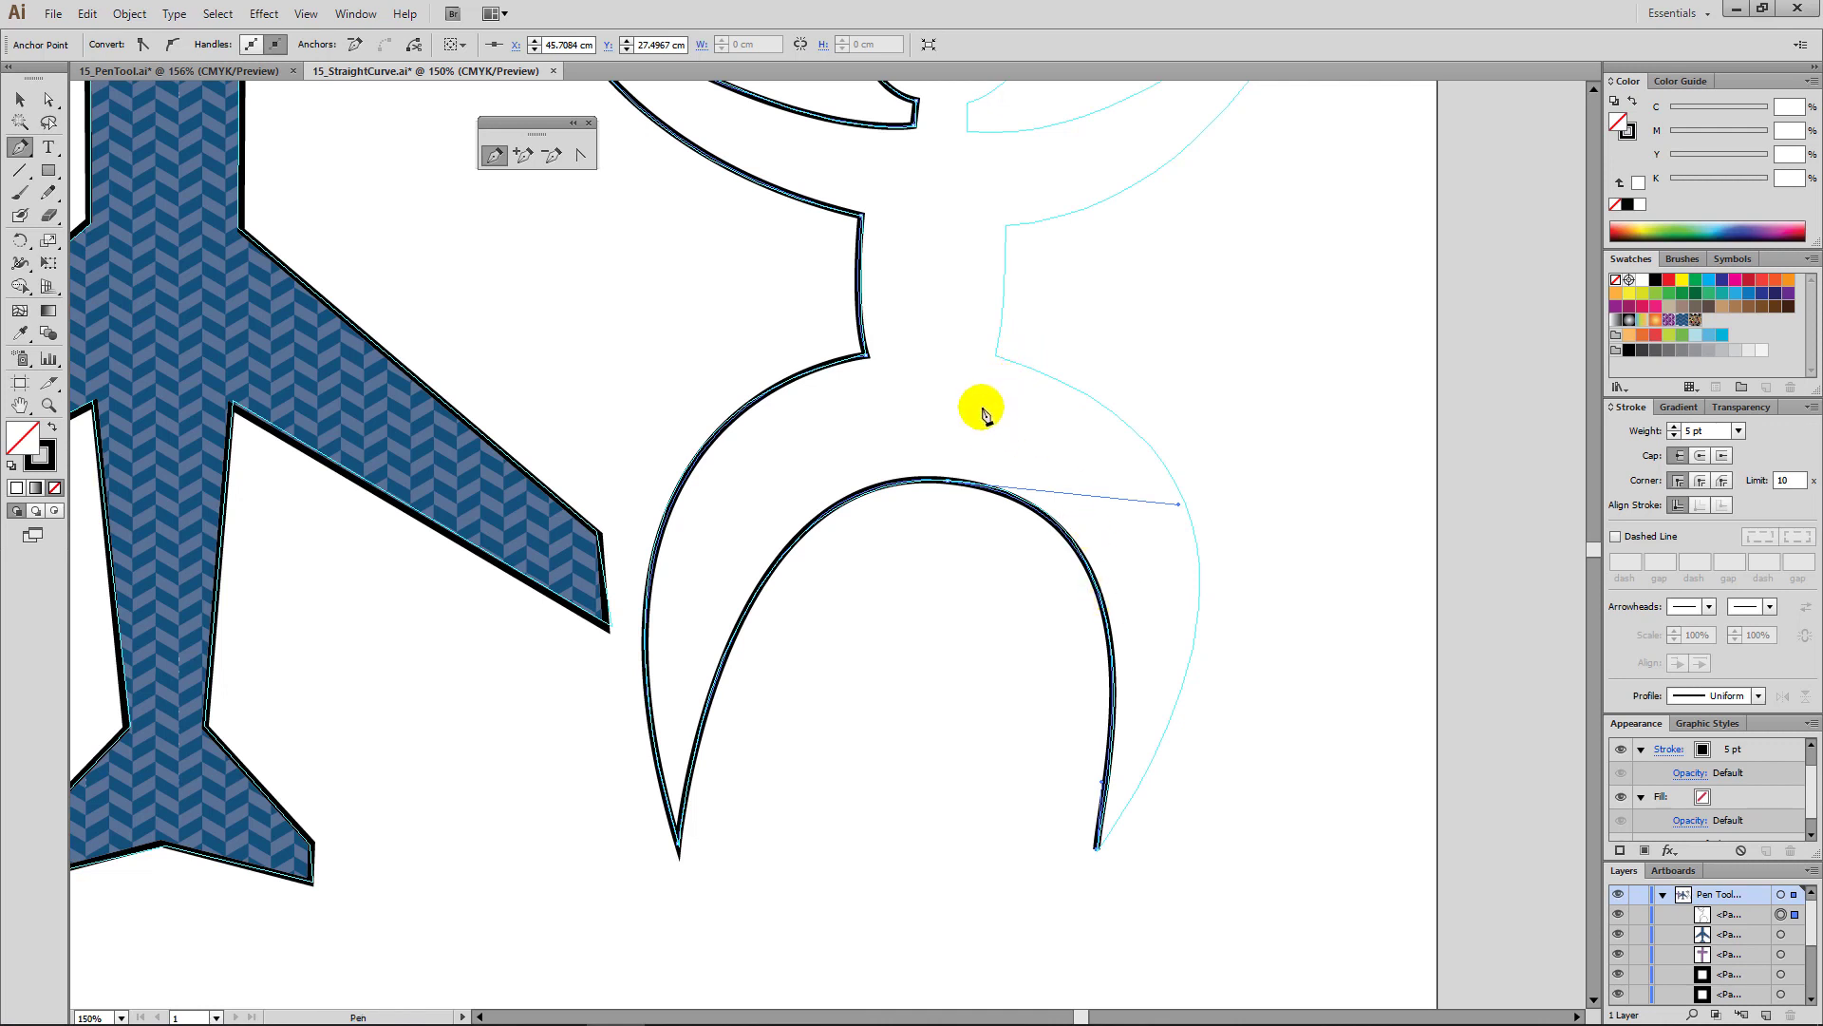
# Step: Trace the right leg's outer curve up to the waist and the torso's right side up to the armpit
pyautogui.moveTo(995, 354); pyautogui.dragTo(599, 228)
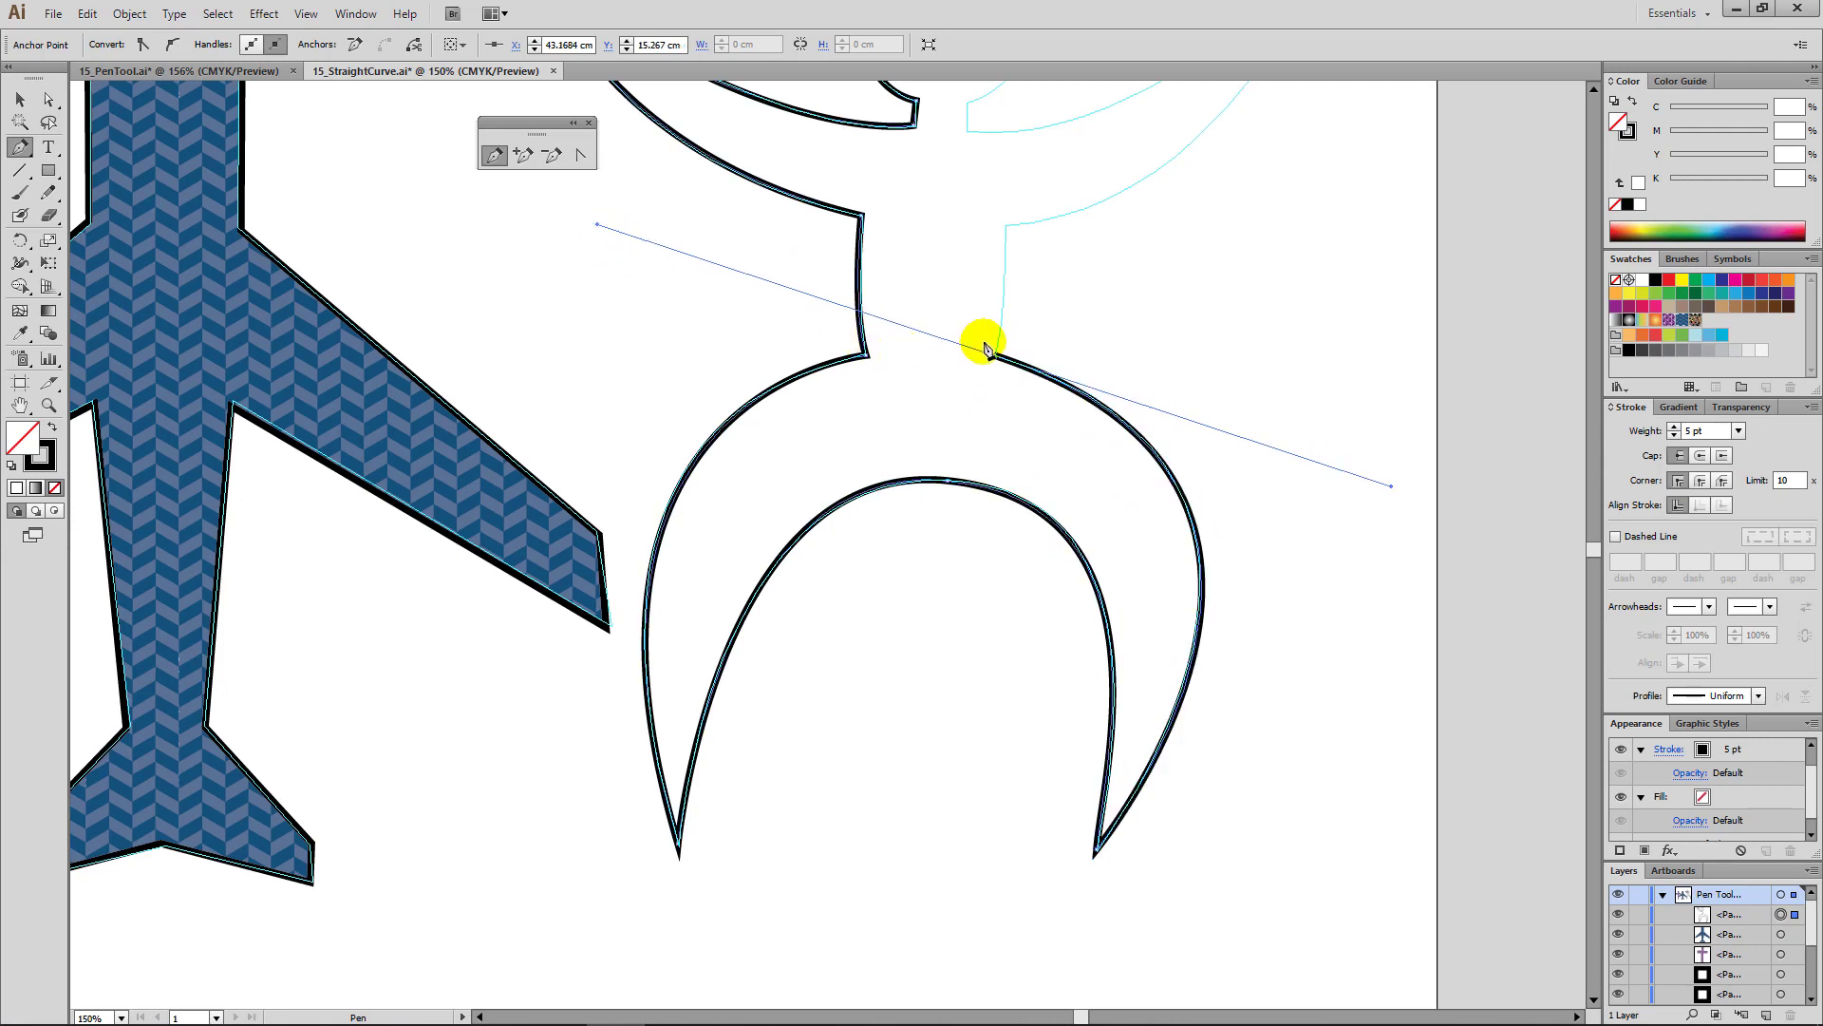
pyautogui.click(994, 354)
pyautogui.moveTo(1005, 226); pyautogui.dragTo(1000, 197)
pyautogui.click(1005, 233)
# Step: Trace the right arm's underside from the armpit to the hand and make the end anchor a corner
pyautogui.scroll(5, 1181, 253)
pyautogui.moveTo(1262, 369); pyautogui.dragTo(1377, 151)
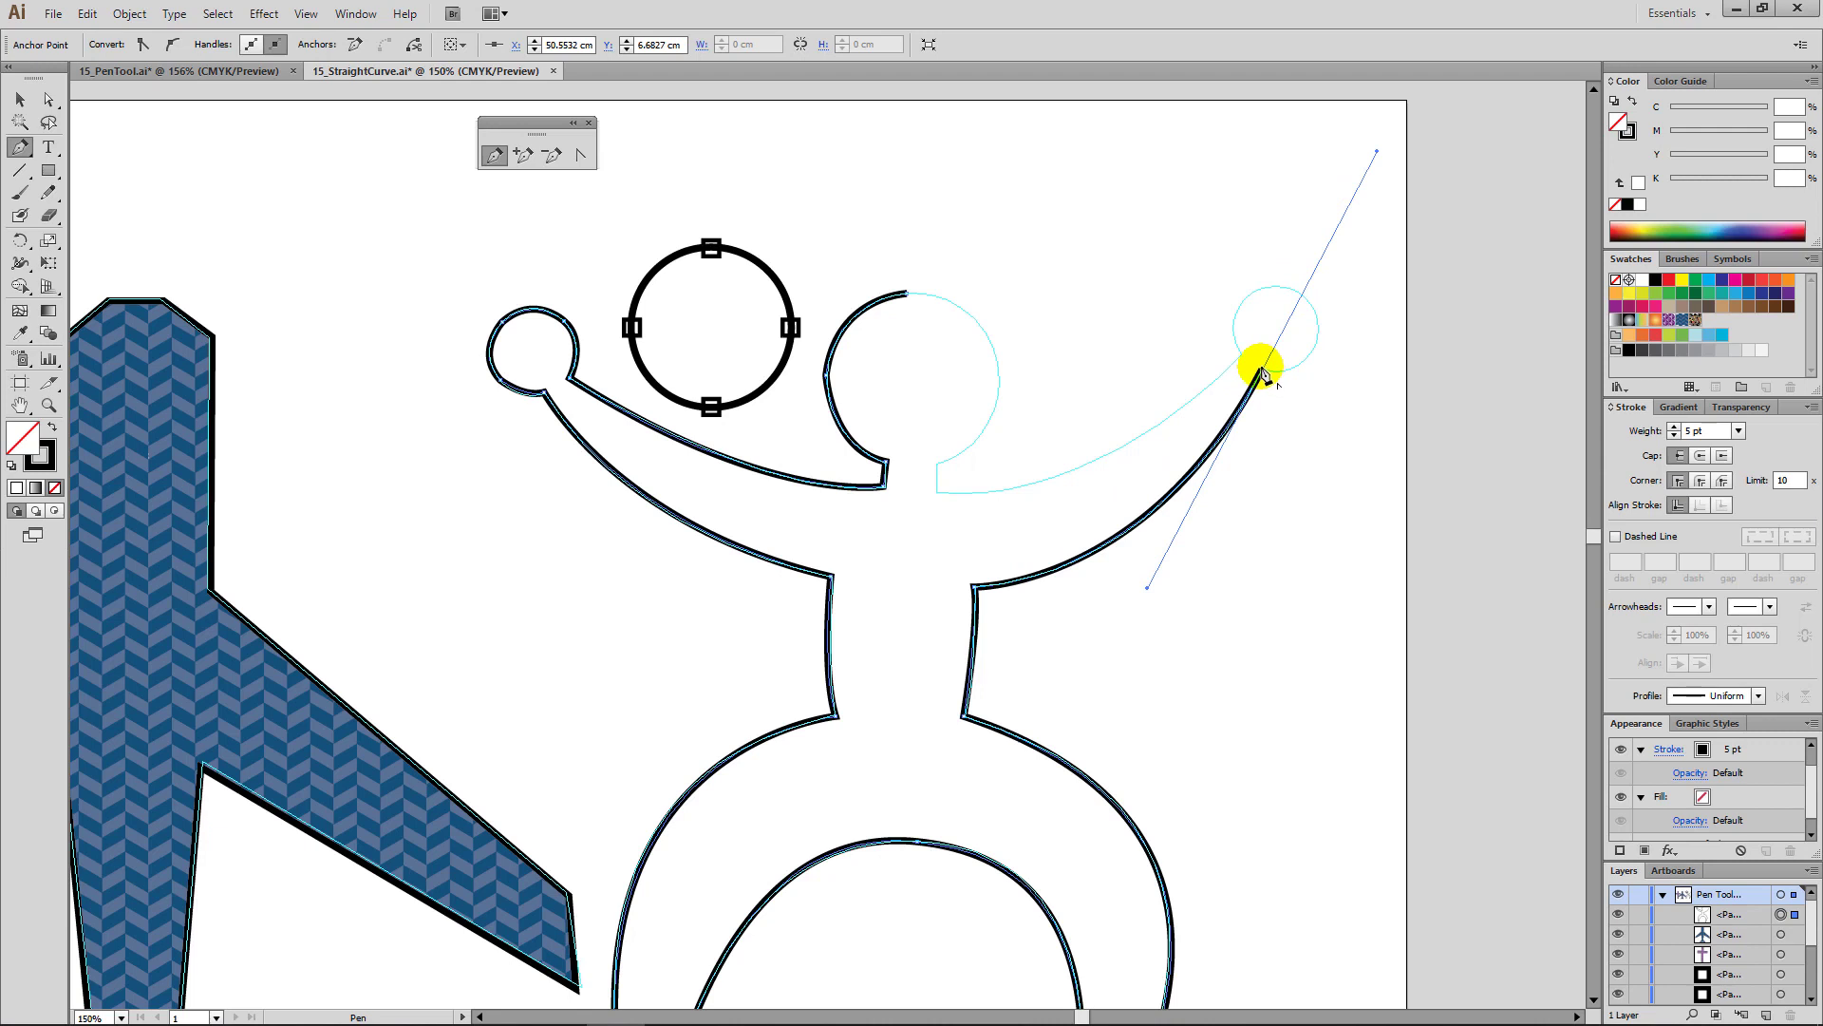
pyautogui.click(1262, 369)
# Step: Trace the round right hand with short curve segments, ending where it meets the arm's upper edge
pyautogui.moveTo(1311, 343); pyautogui.dragTo(1316, 306)
pyautogui.click(1312, 346)
pyautogui.click(1293, 292)
pyautogui.moveTo(1294, 297); pyautogui.dragTo(1255, 264)
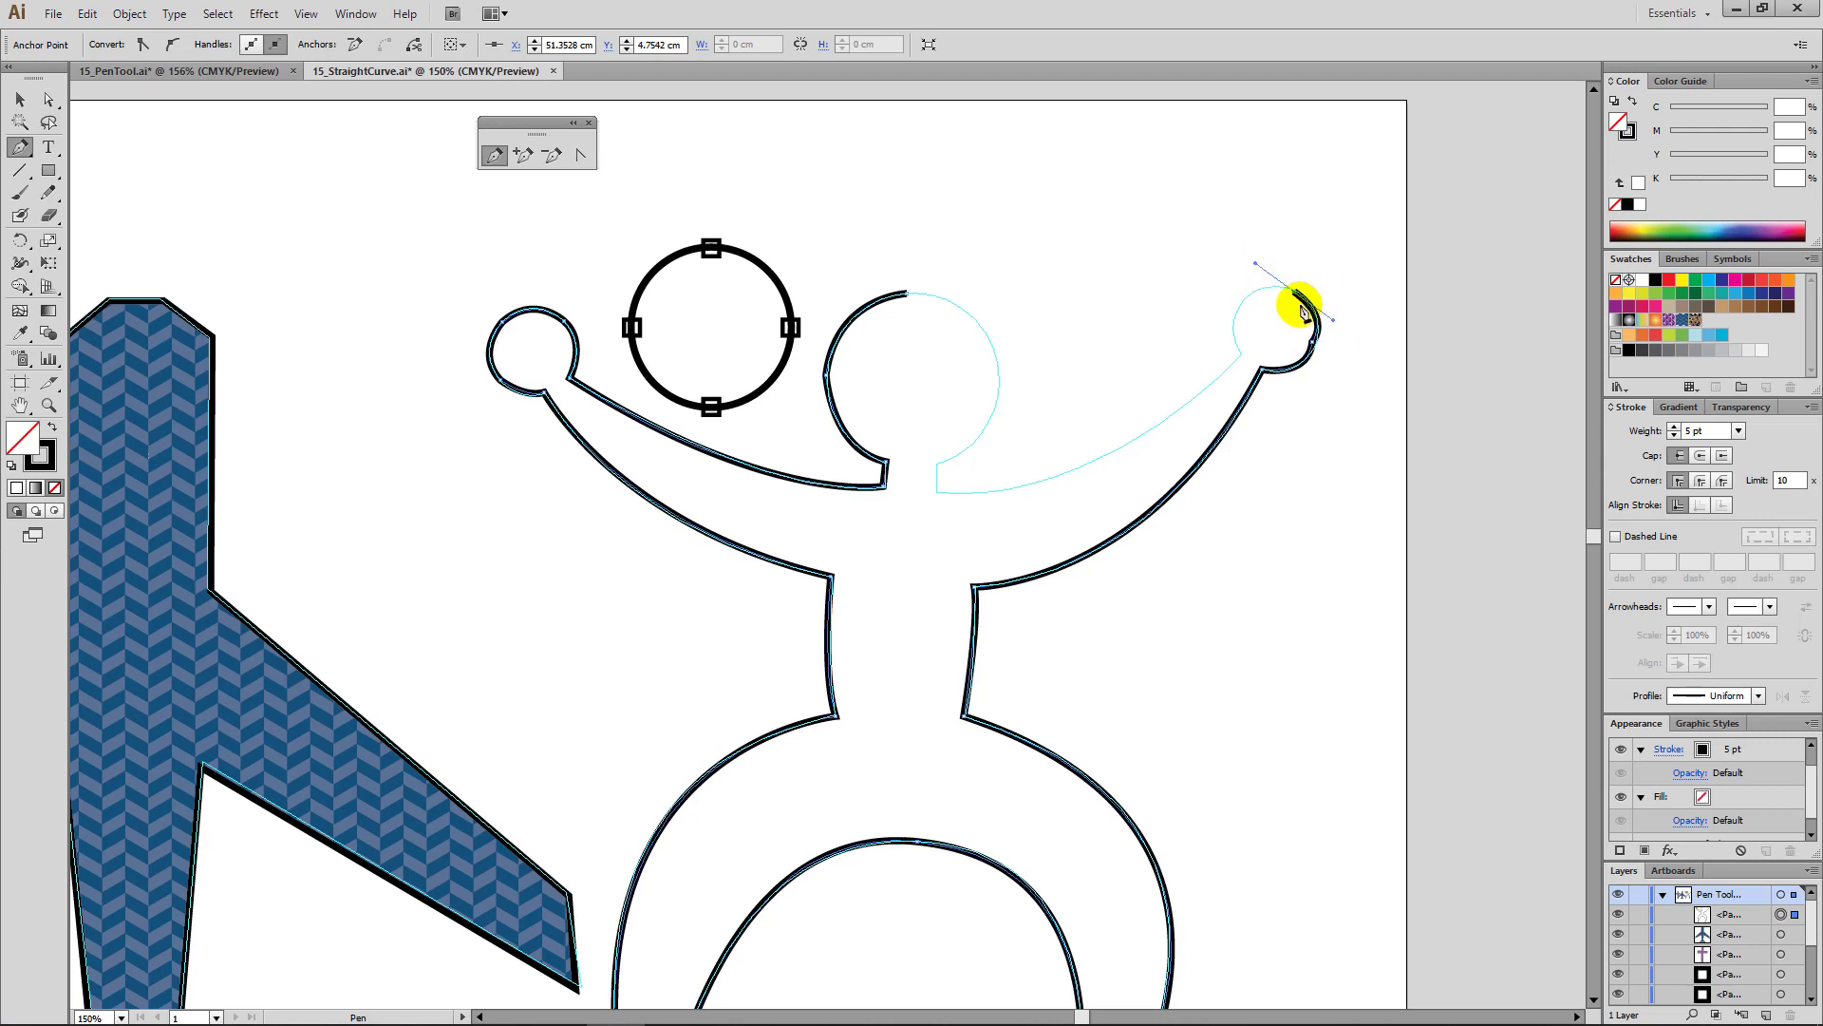
pyautogui.click(1298, 300)
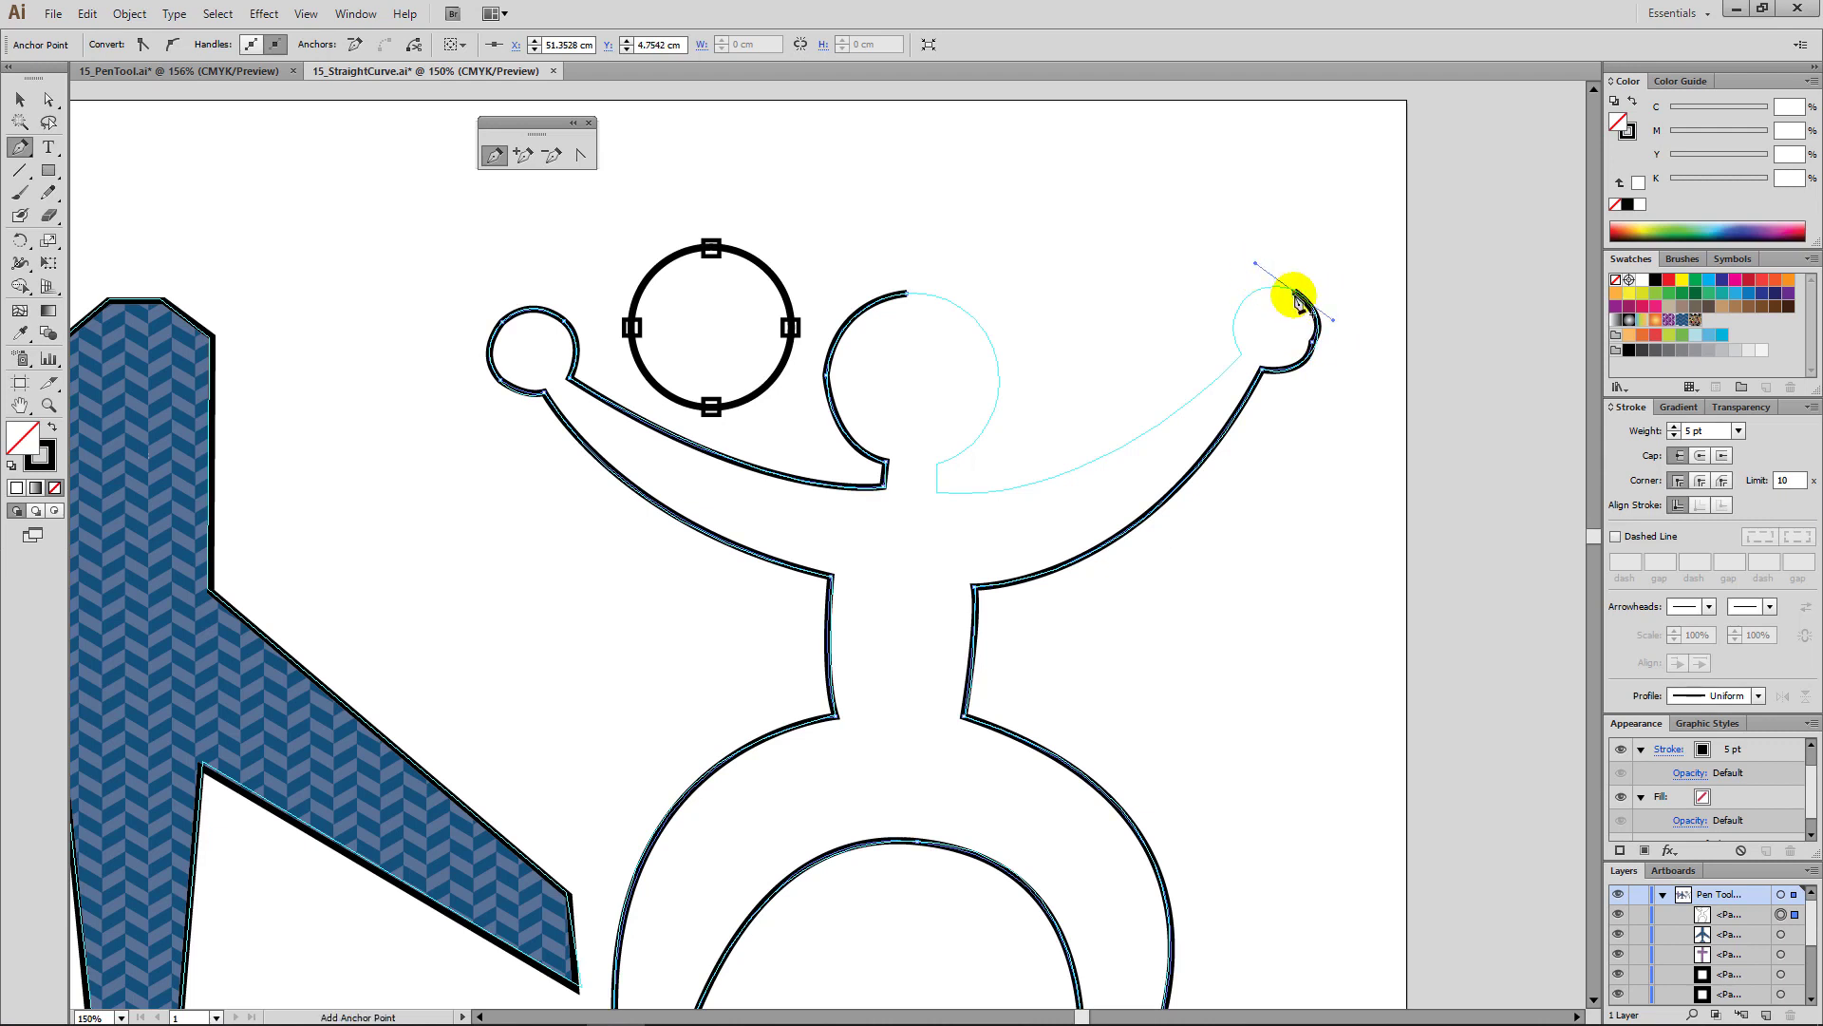
pyautogui.click(1297, 297)
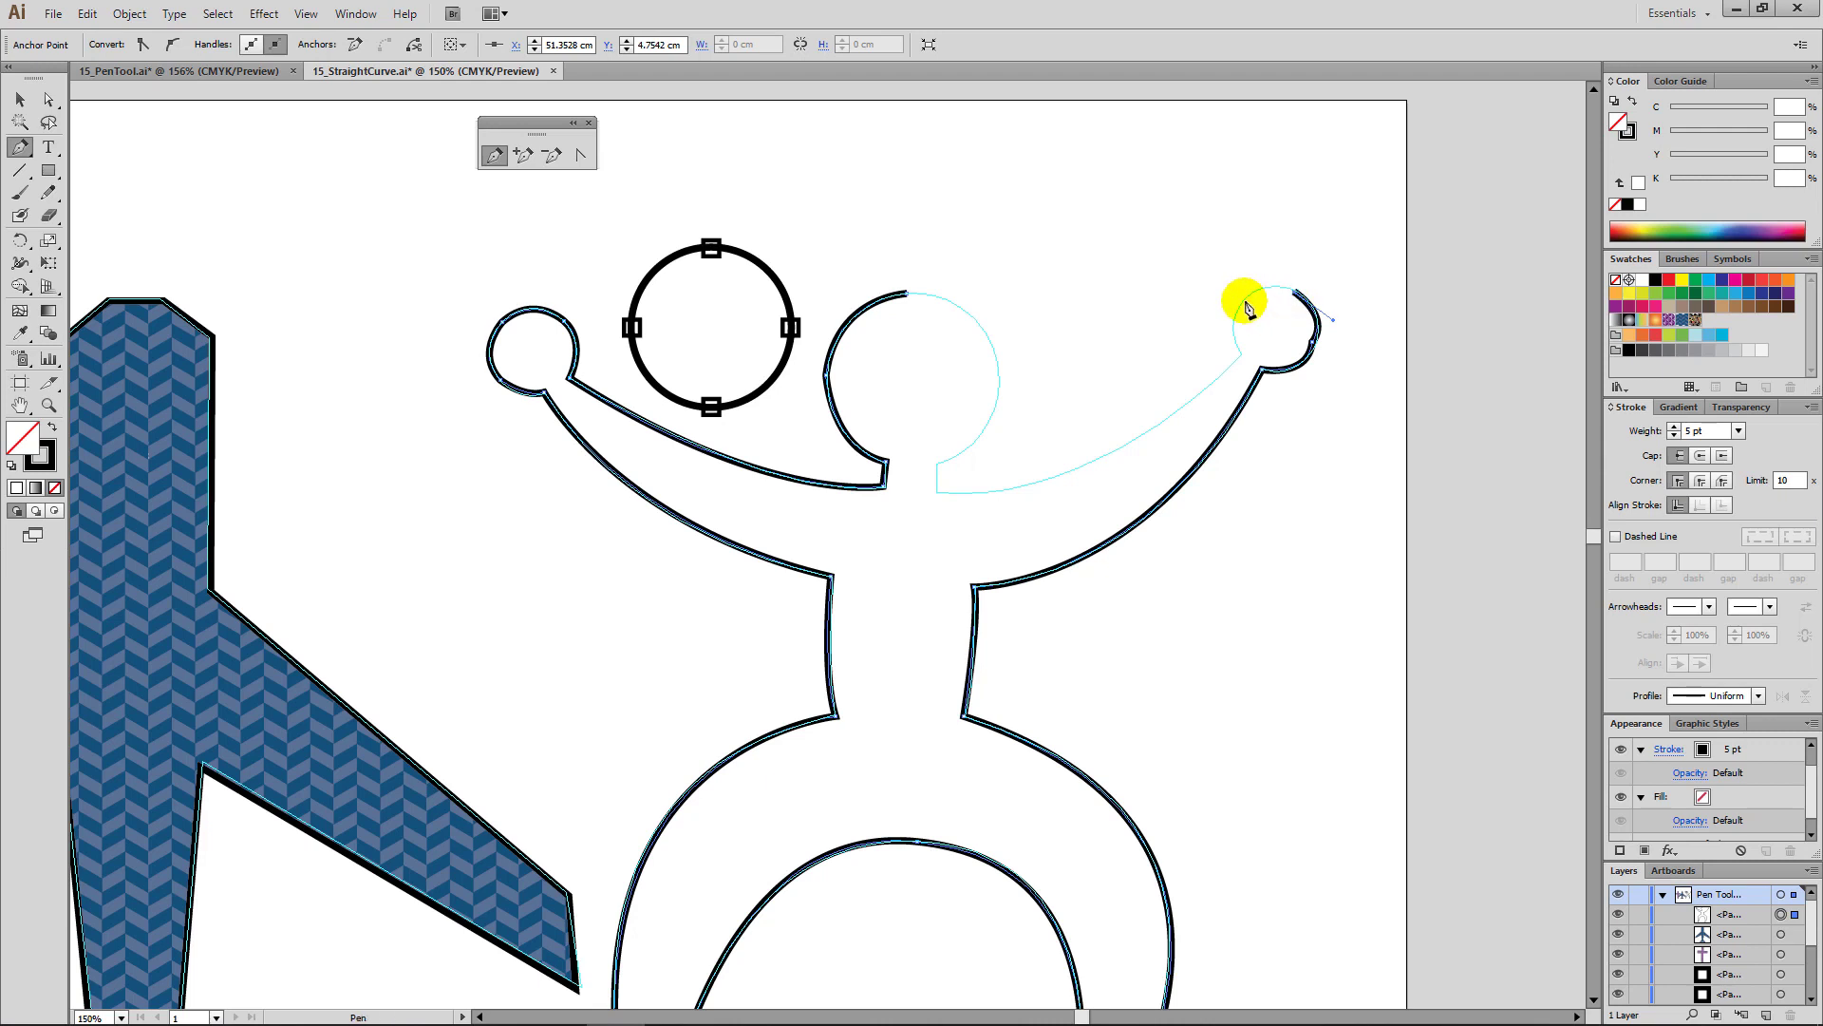
pyautogui.moveTo(1244, 301); pyautogui.dragTo(1250, 375)
pyautogui.click(1241, 297)
pyautogui.click(1240, 354)
# Step: Trace the right arm's upper edge back to the neck and continue up the neck to the head's right side
pyautogui.click(937, 492)
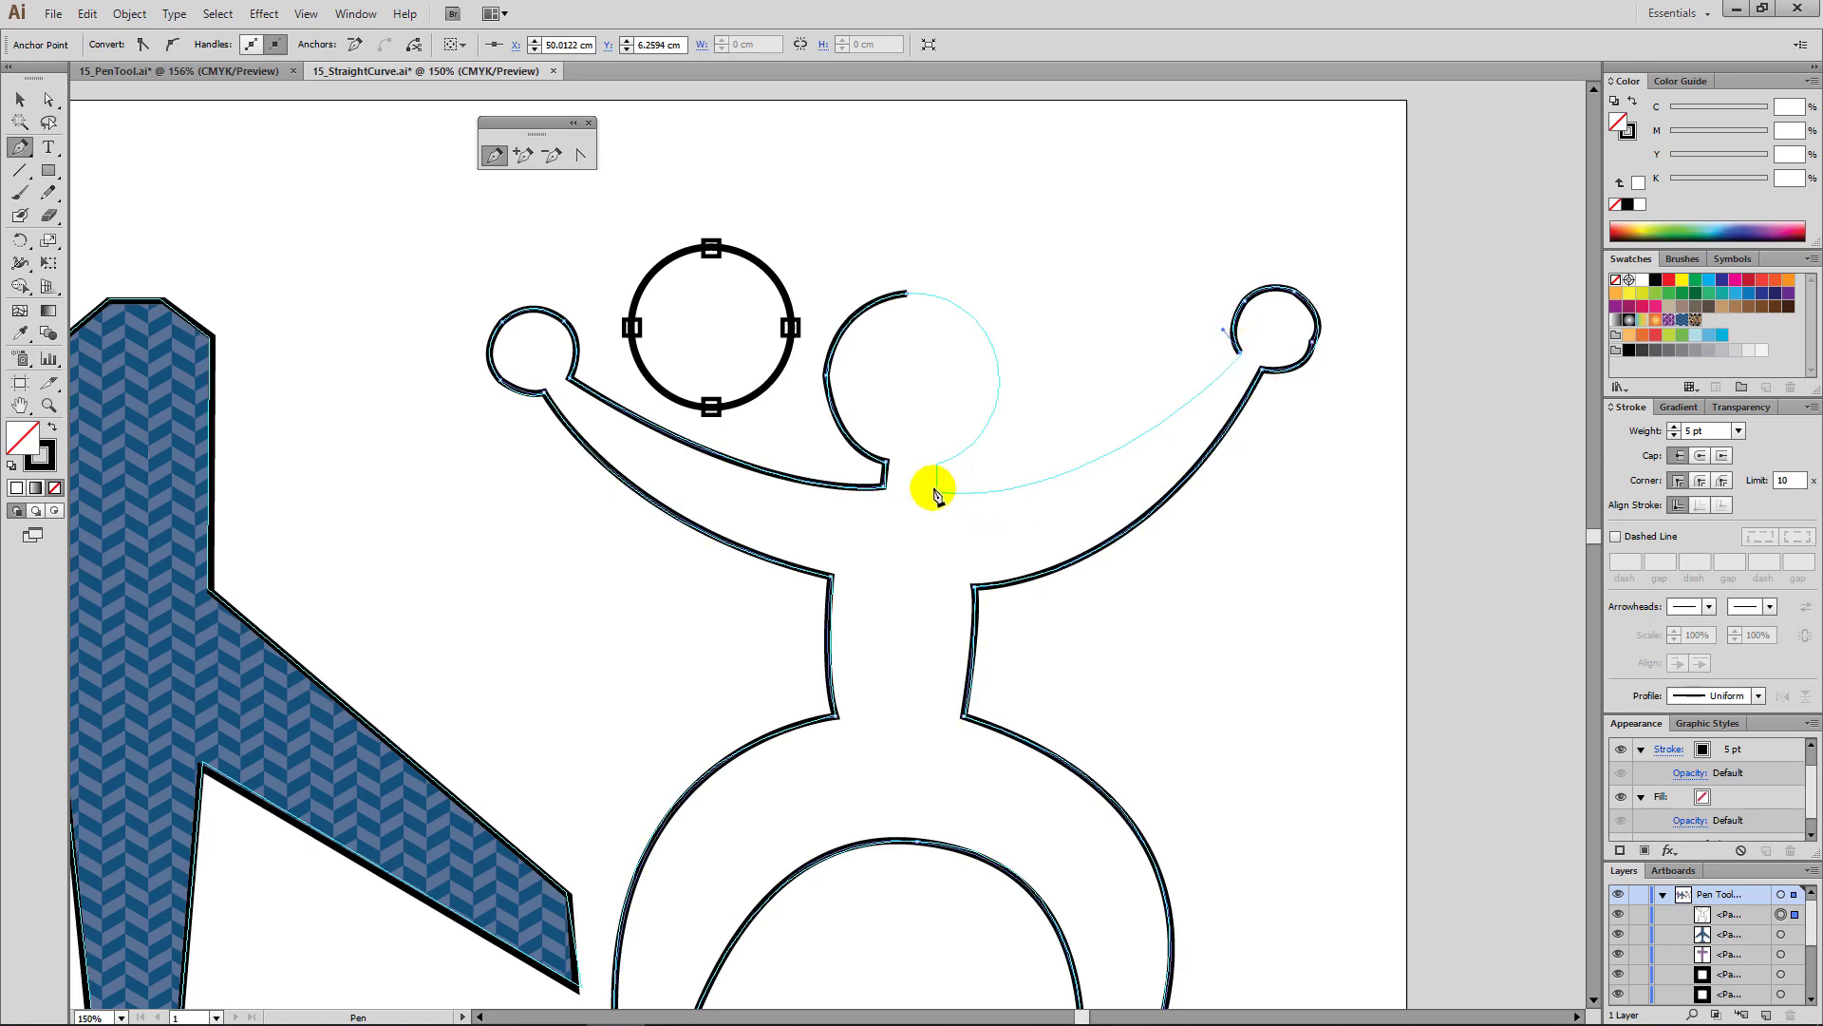
pyautogui.moveTo(936, 493); pyautogui.dragTo(745, 475)
pyautogui.click(937, 491)
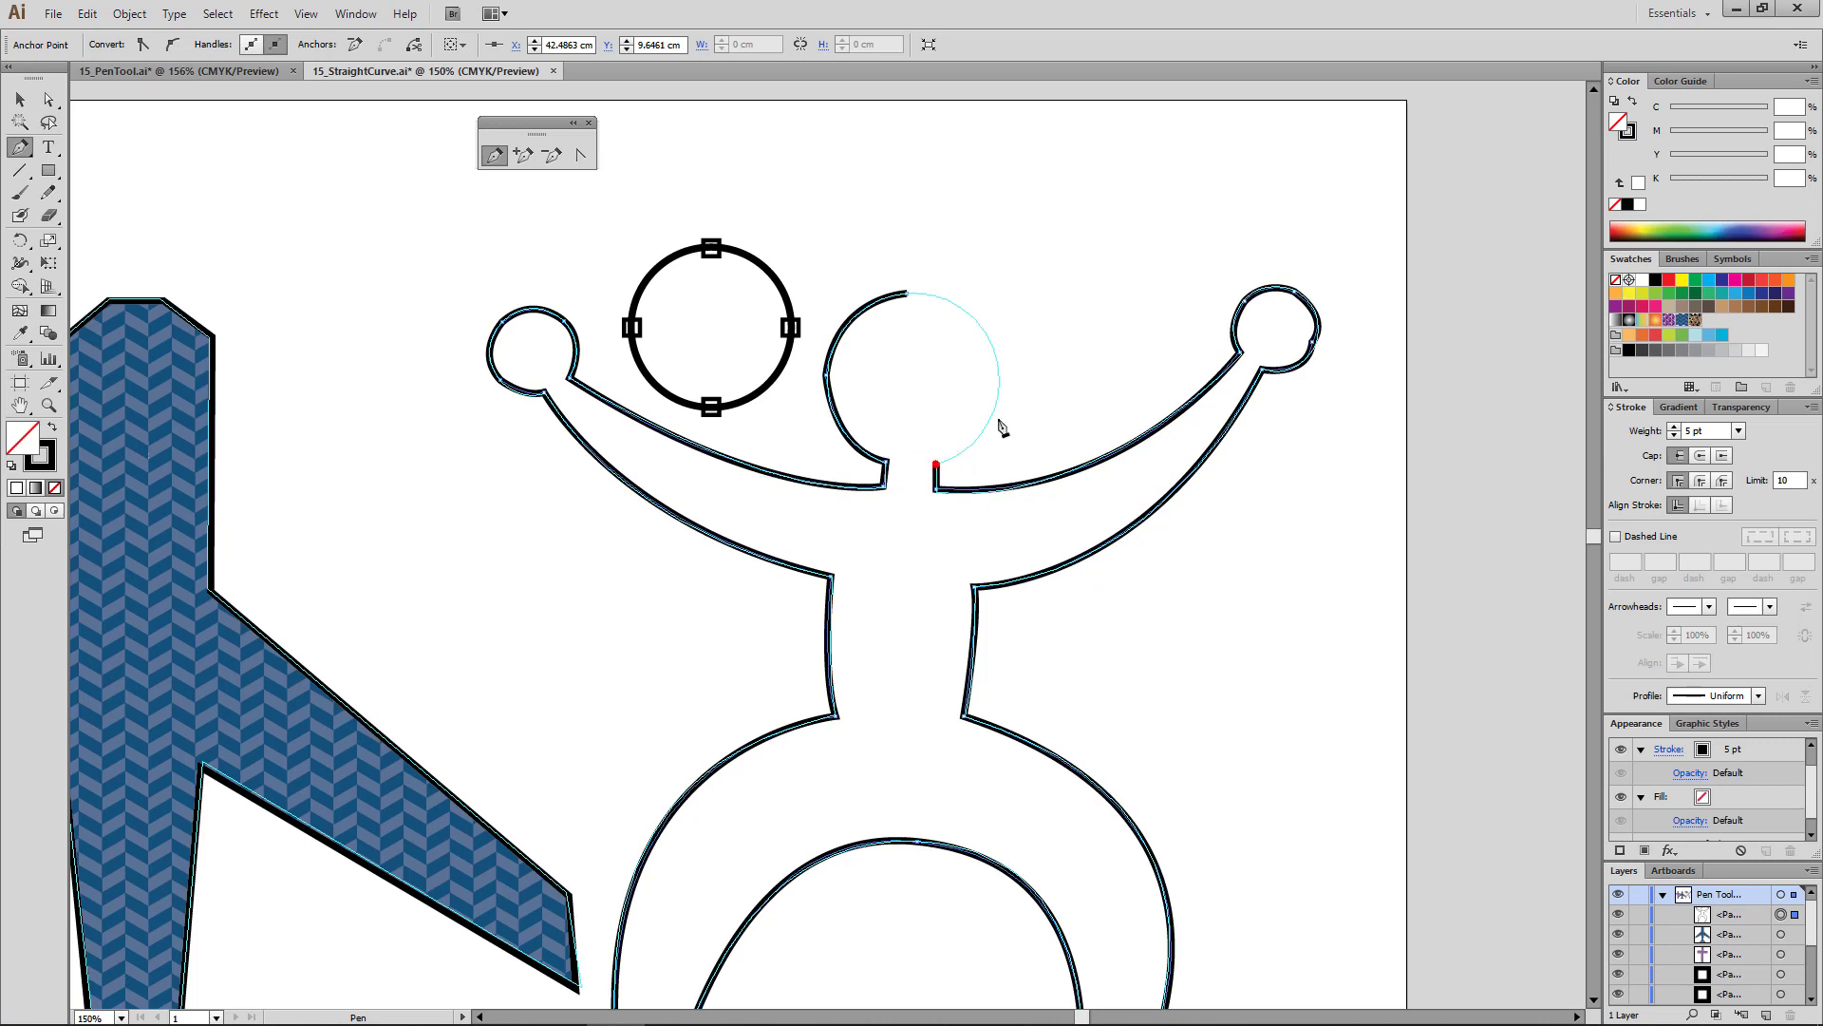
pyautogui.moveTo(997, 377); pyautogui.dragTo(996, 307)
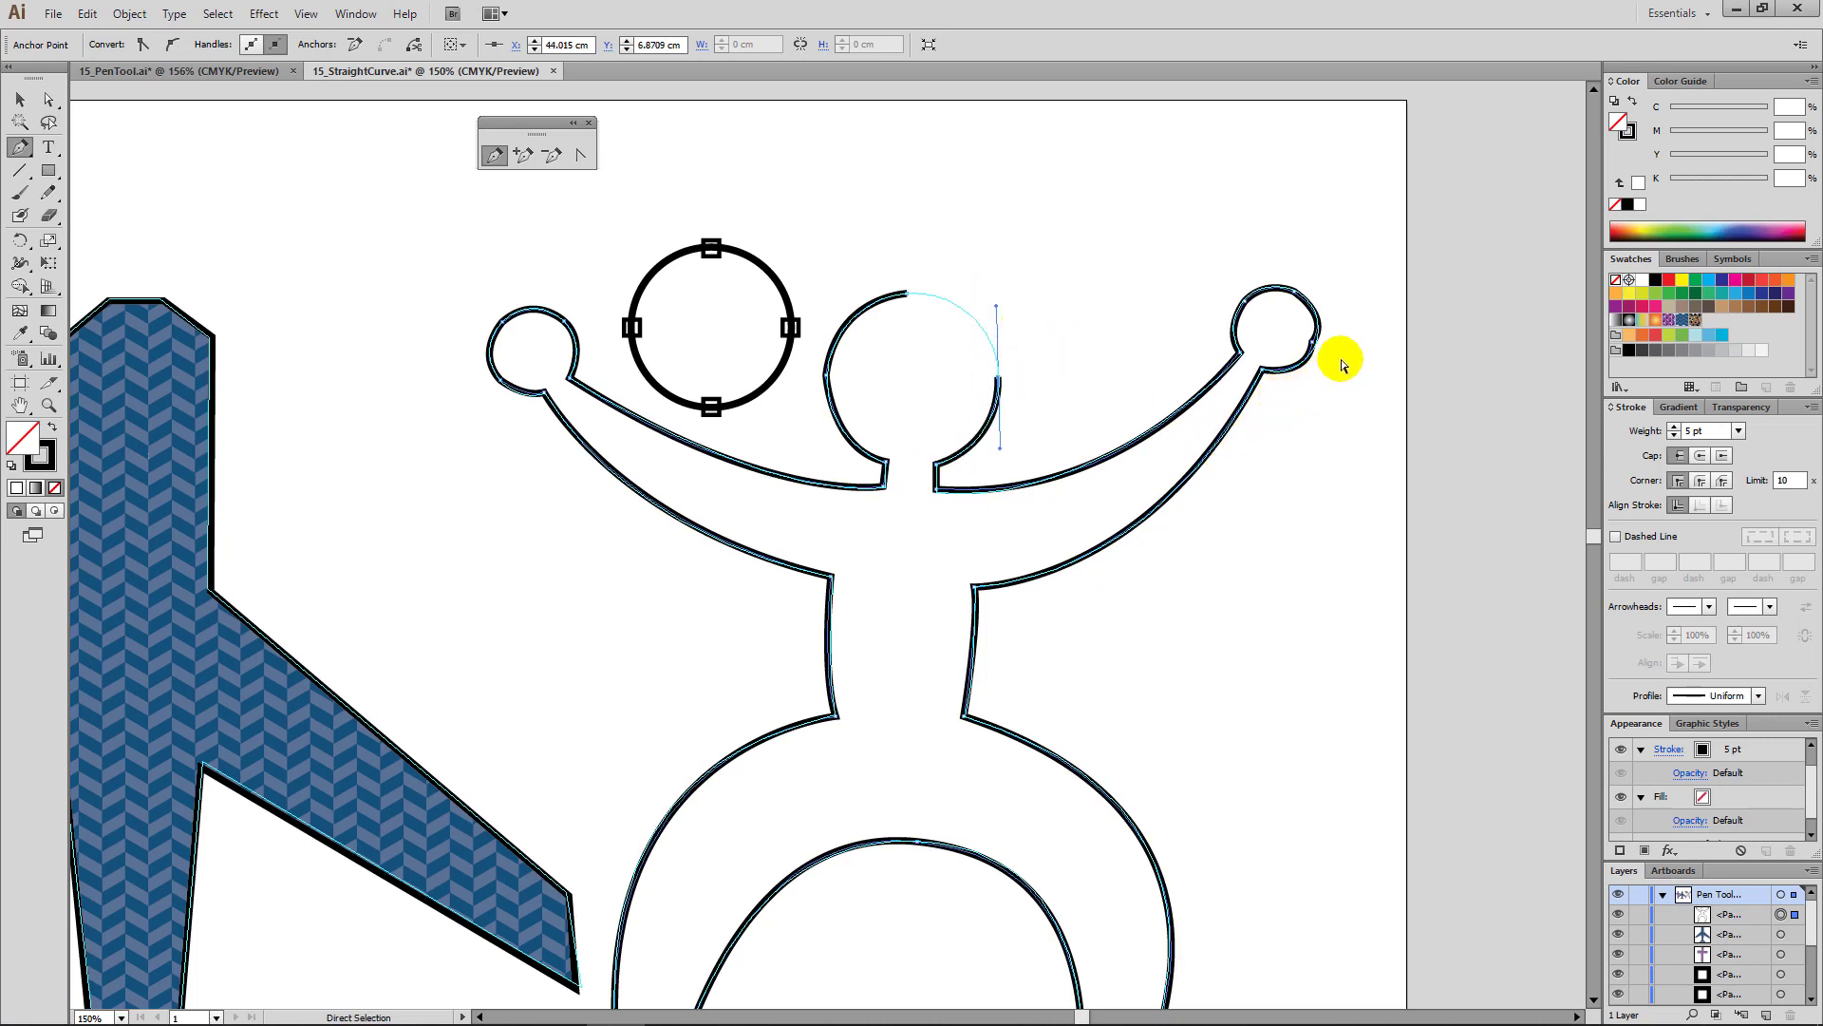
# Step: Adjust the direction handles of the right hand's outer anchor so its curve follows the circular guide
pyautogui.moveTo(1314, 341)
pyautogui.mouseDown()
pyautogui.moveTo(1330, 348)
pyautogui.moveTo(1330, 321)
pyautogui.moveTo(1315, 378)
pyautogui.moveTo(1328, 307)
pyautogui.mouseUp()
pyautogui.moveTo(1311, 377); pyautogui.dragTo(1314, 379)
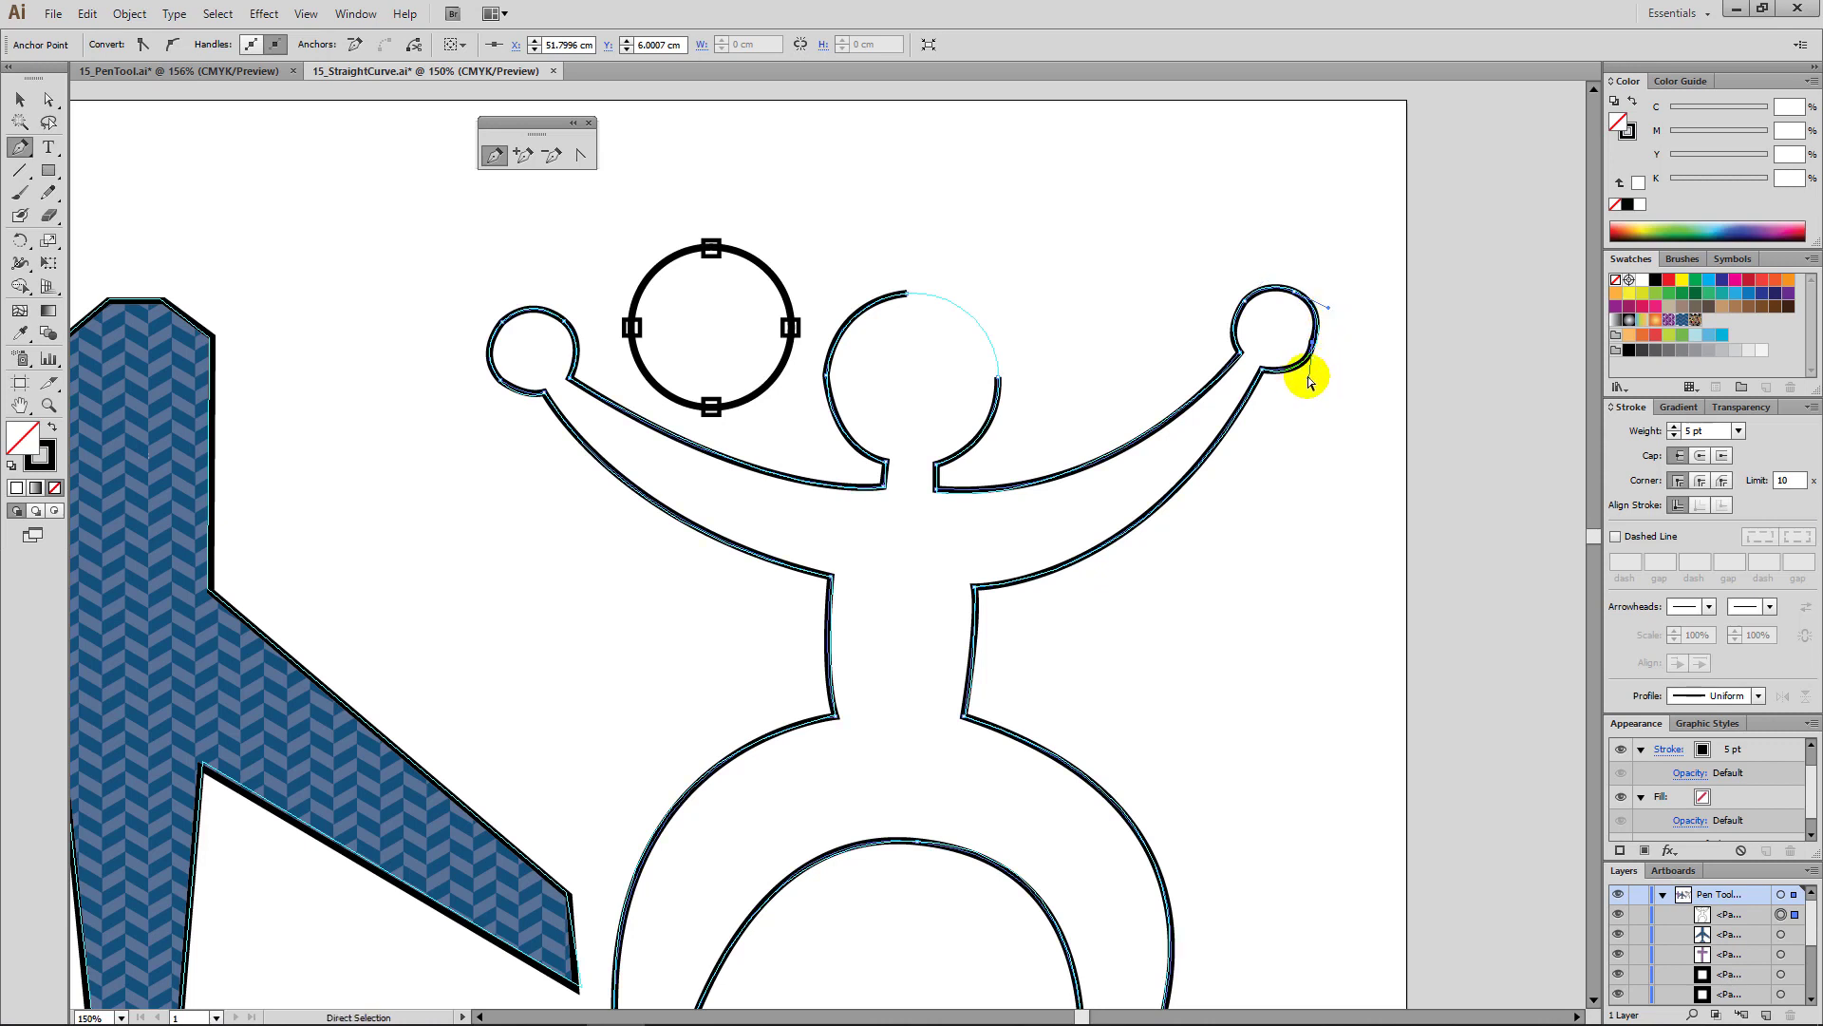
pyautogui.click(1304, 379)
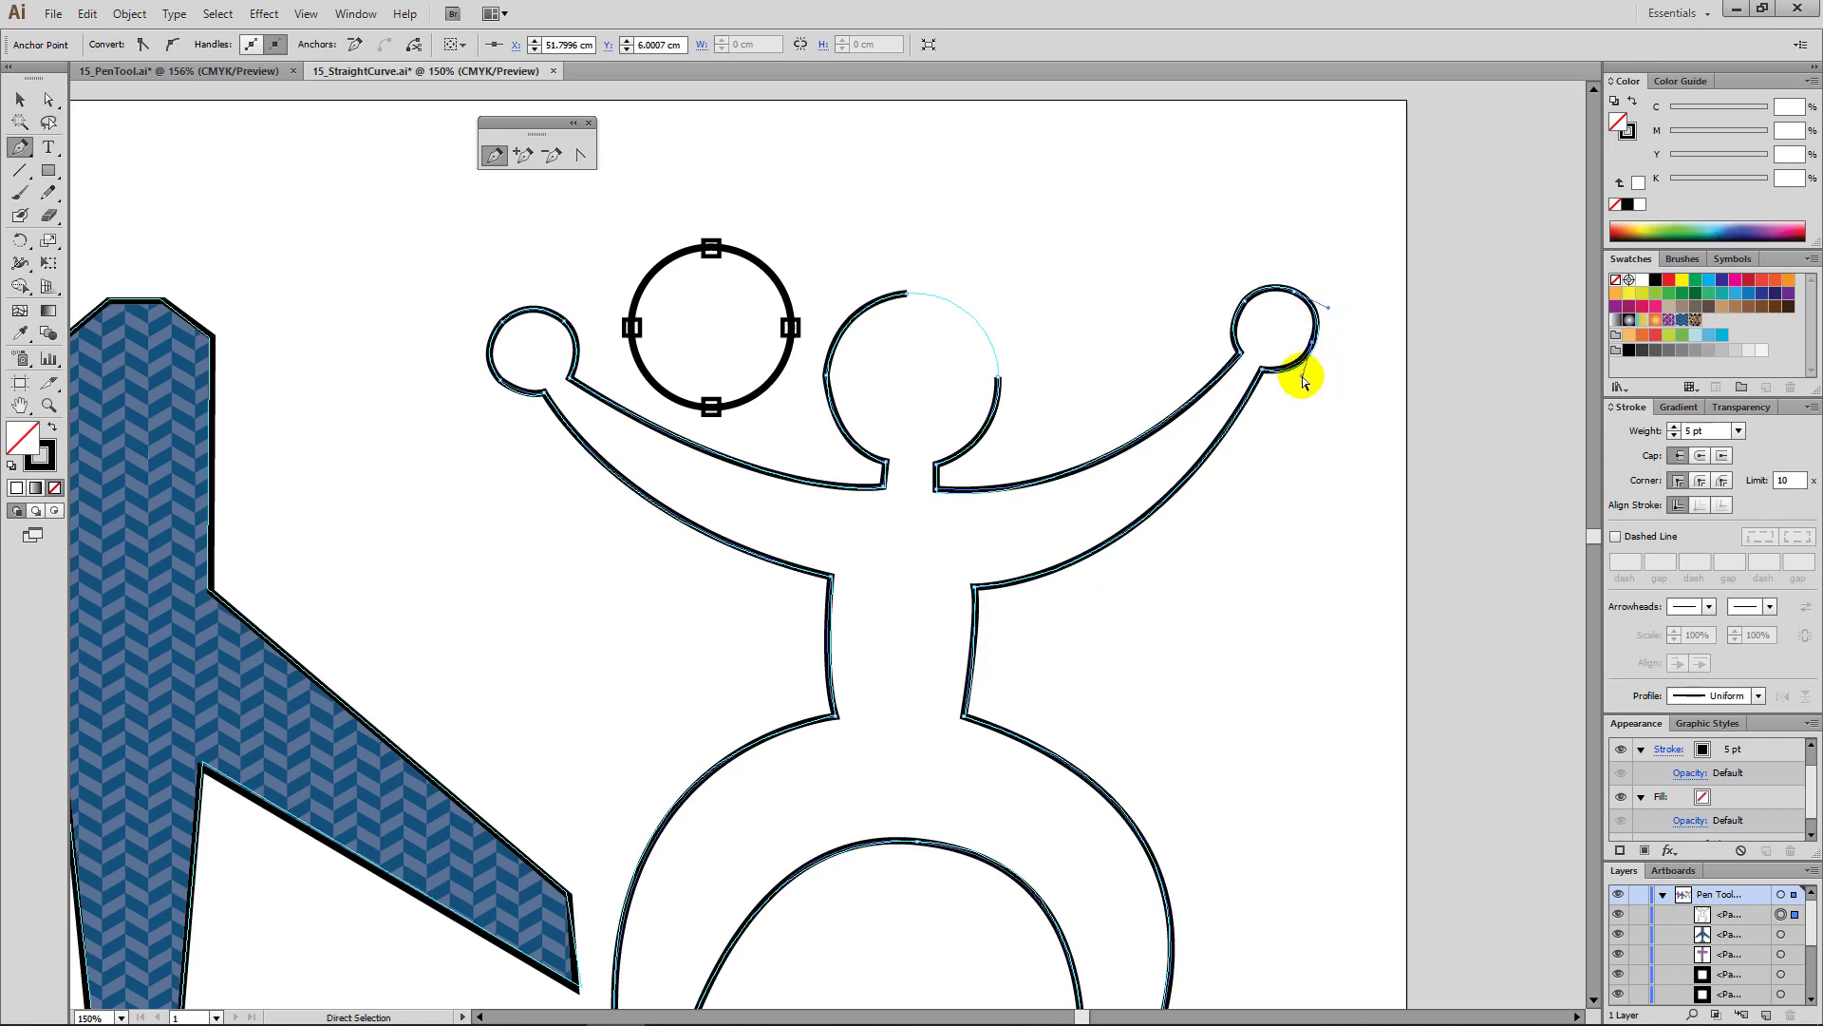
pyautogui.keyDown('ctrl'); pyautogui.click(1065, 306); pyautogui.keyUp('ctrl')
pyautogui.keyDown('ctrl'); pyautogui.click(1022, 395); pyautogui.keyUp('ctrl')
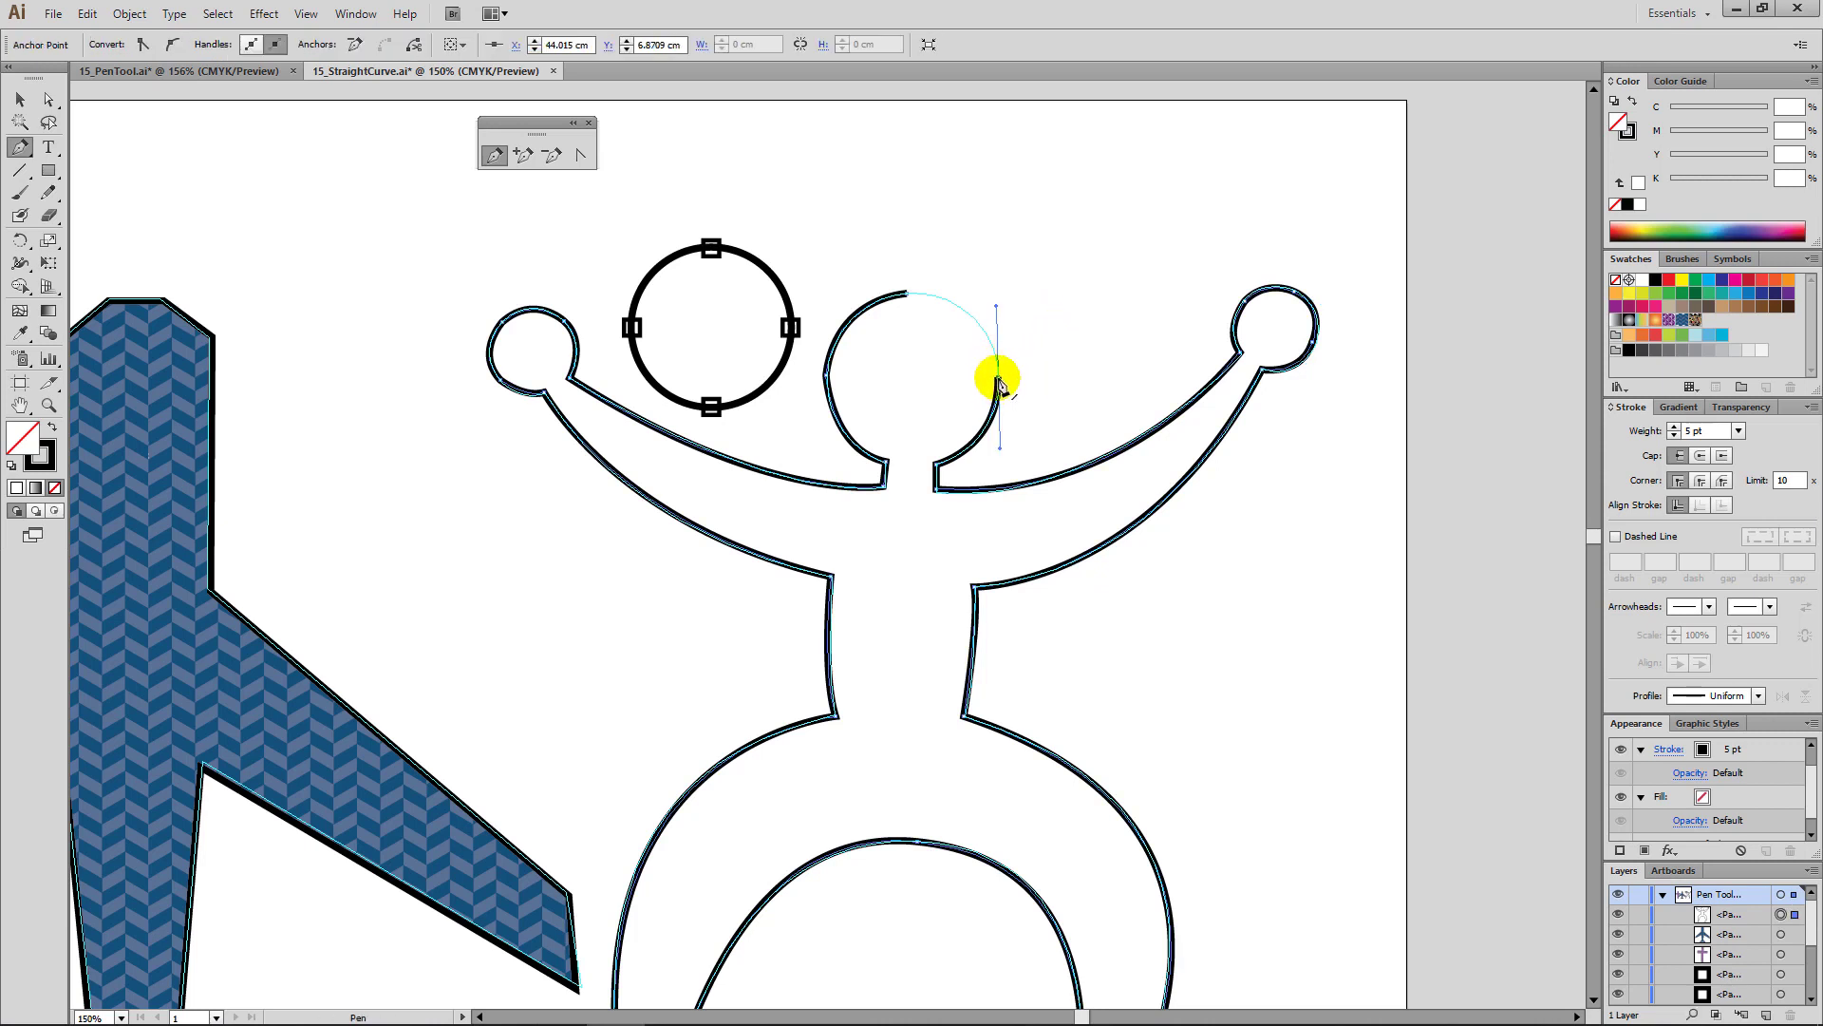
# Step: Close the figure path with a curve from the head's right side to the starting anchor at the top of the head
pyautogui.click(998, 378)
pyautogui.press('space')
pyautogui.moveTo(1033, 364); pyautogui.dragTo(1209, 268)
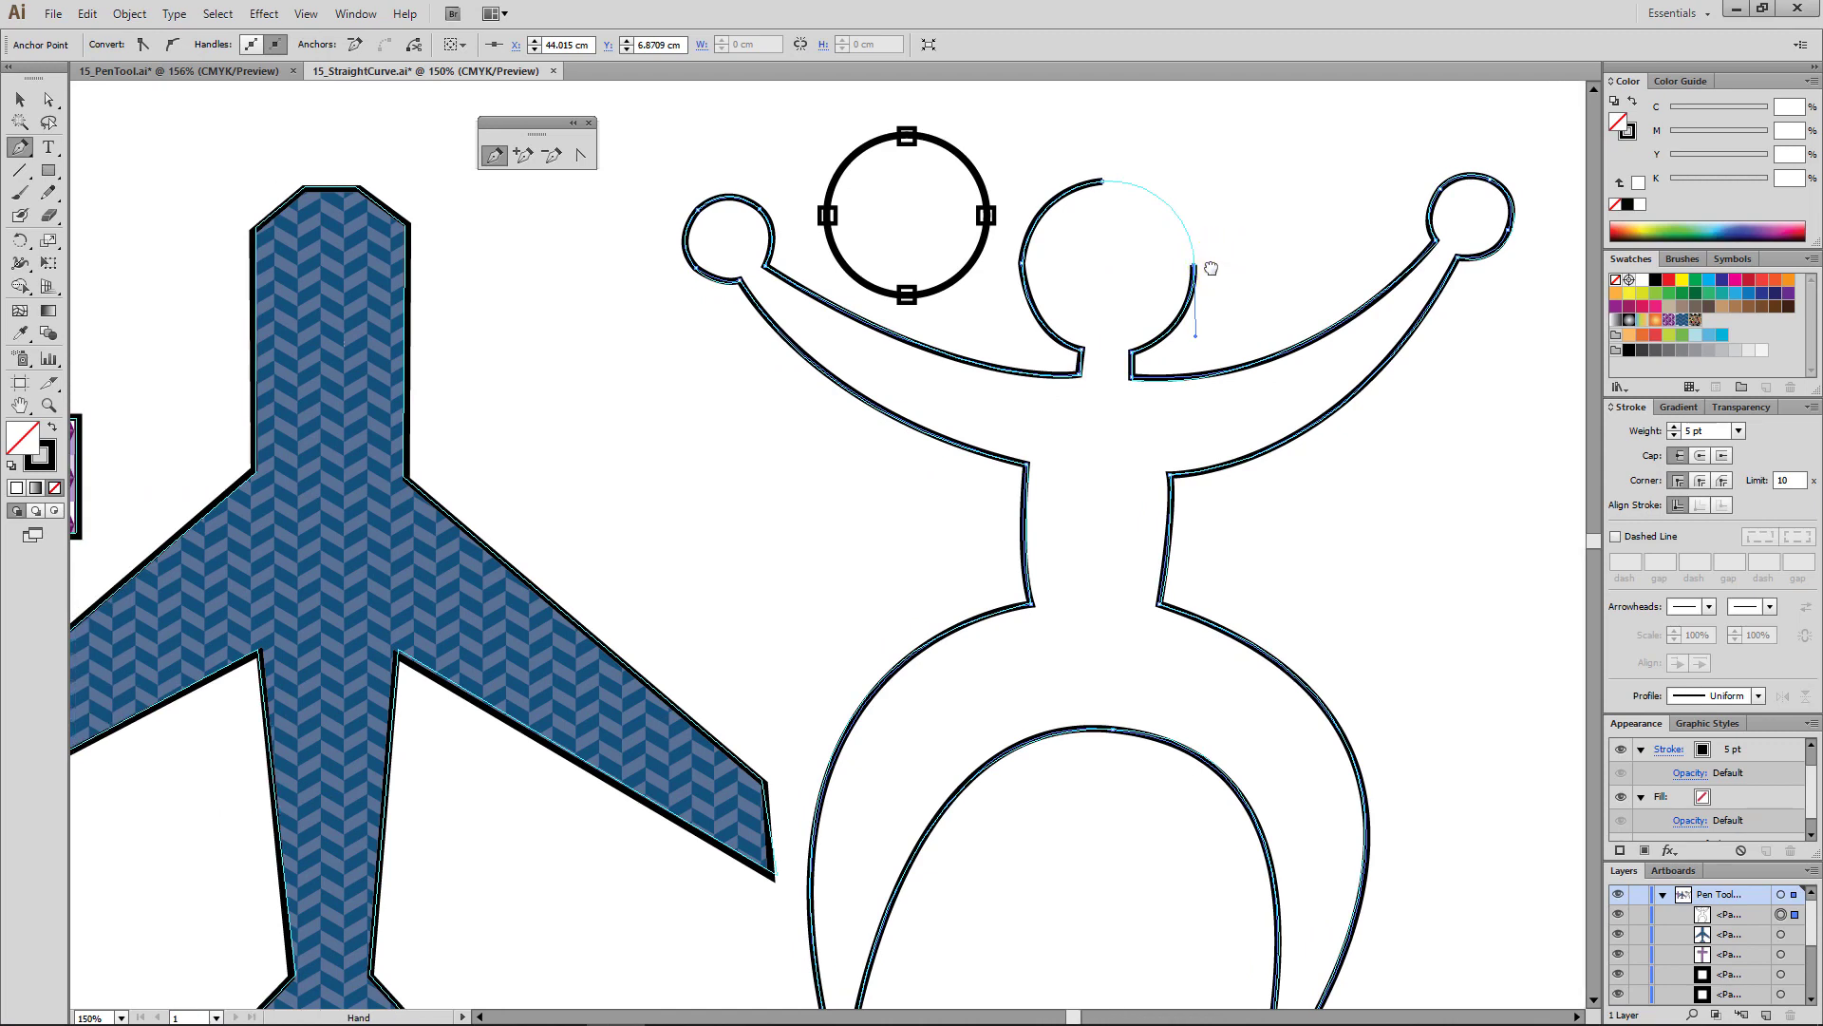
pyautogui.click(1090, 192)
pyautogui.moveTo(1102, 183); pyautogui.dragTo(1016, 185)
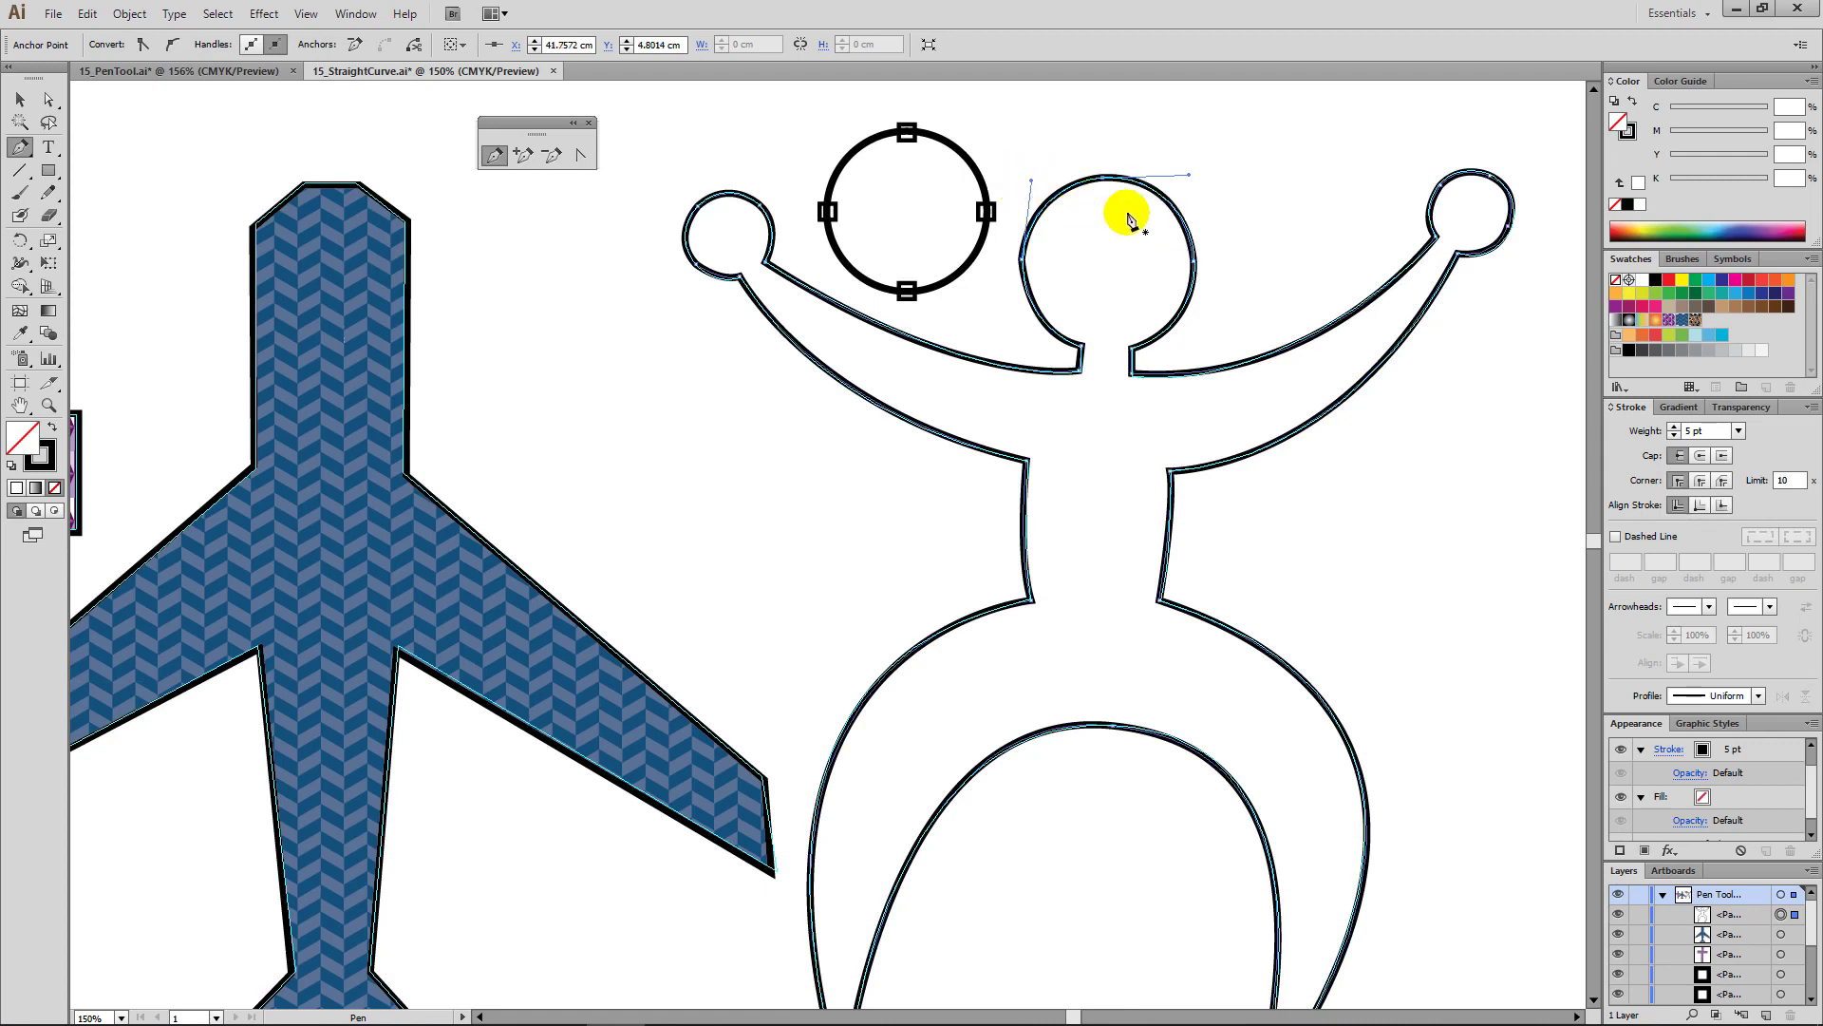
# Step: Fill the closed human figure with the black, grey, red and yellow creature pattern and fit the artboard in view
pyautogui.click(1698, 322)
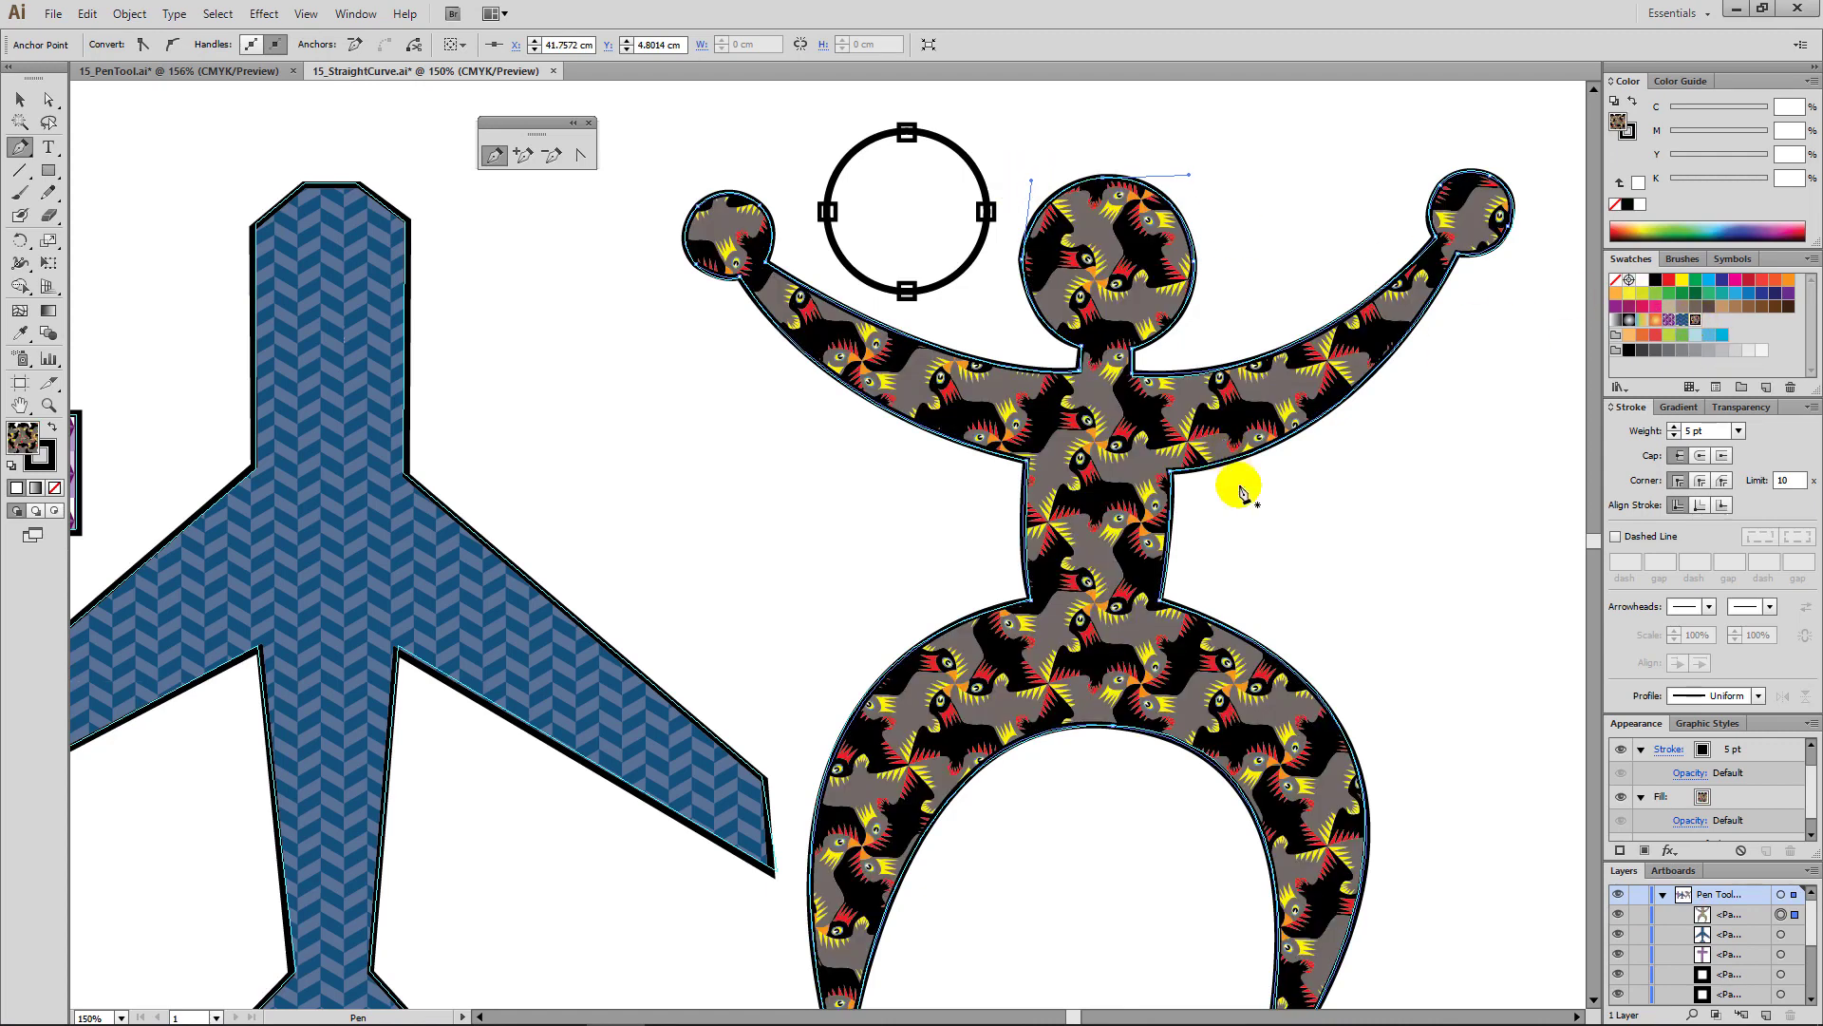
pyautogui.hotkey('ctrl', '0')
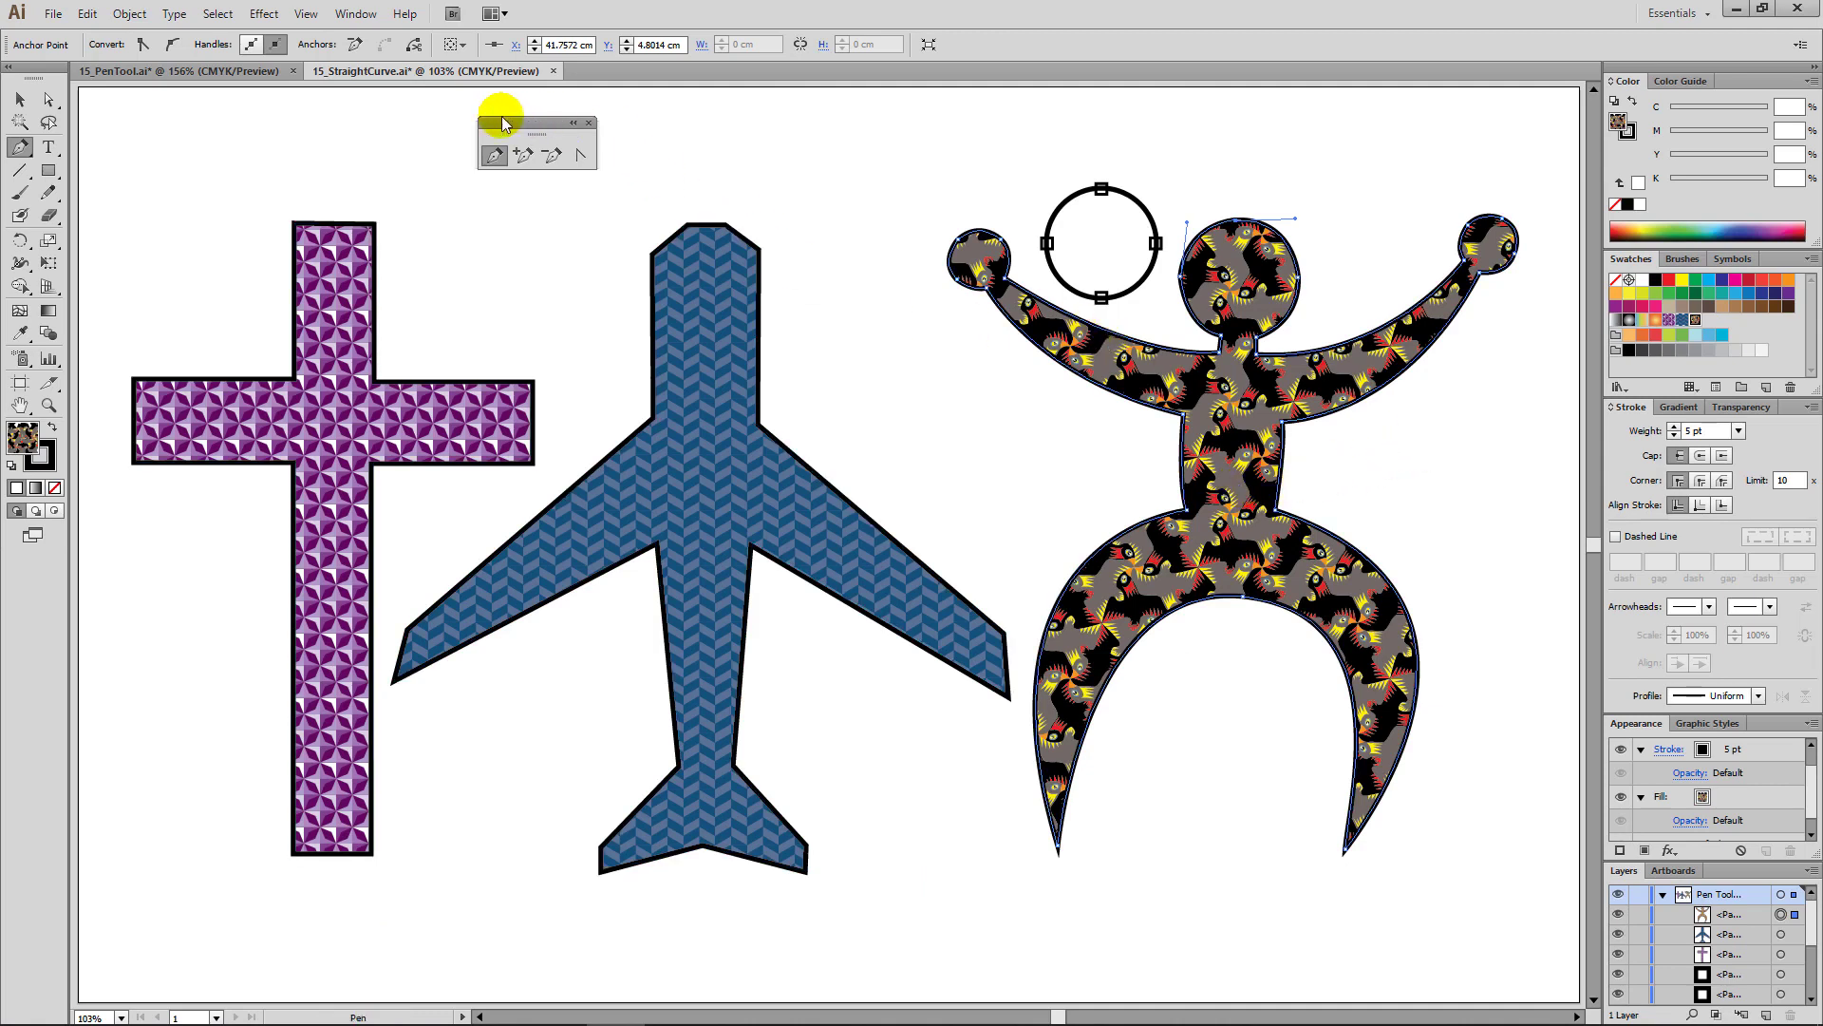
pyautogui.moveTo(539, 130); pyautogui.dragTo(929, 134)
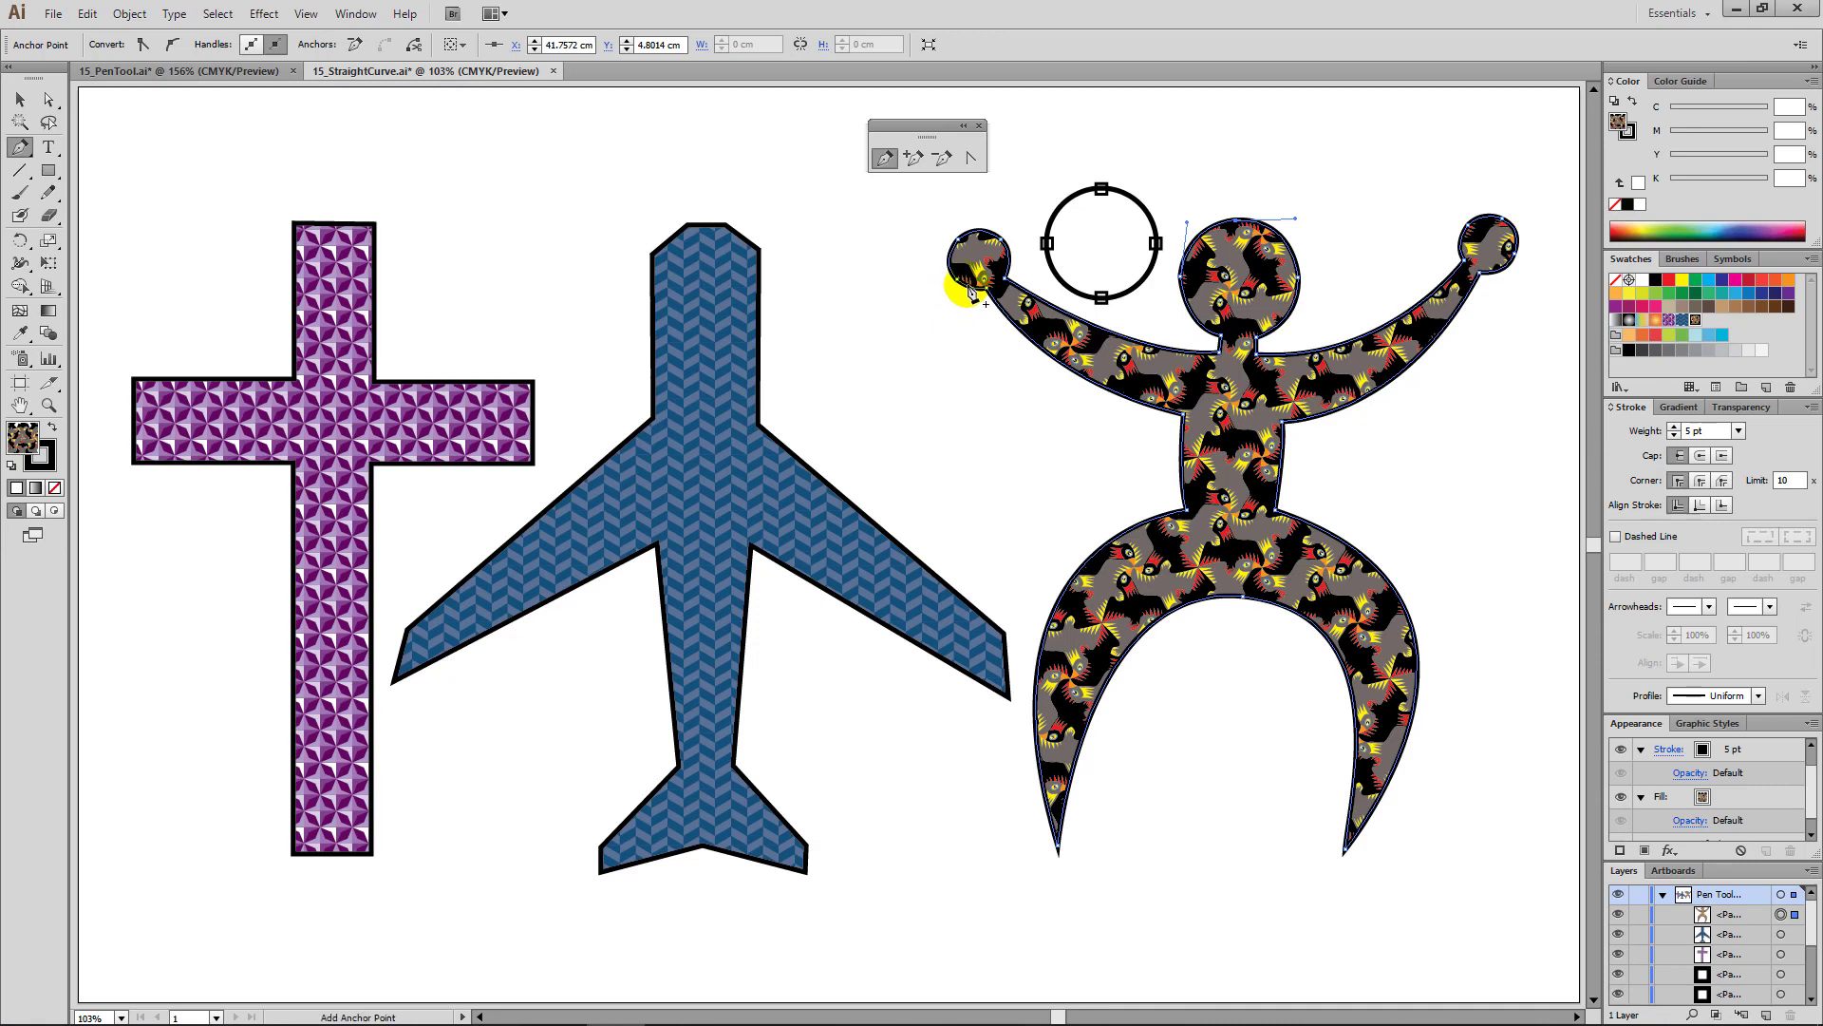
# Step: Add an anchor point midway along each end of the cross's horizontal bar and pull both anchors outward into points
pyautogui.press('ctrl')
pyautogui.keyDown('ctrl'); pyautogui.click(559, 410); pyautogui.keyUp('ctrl')
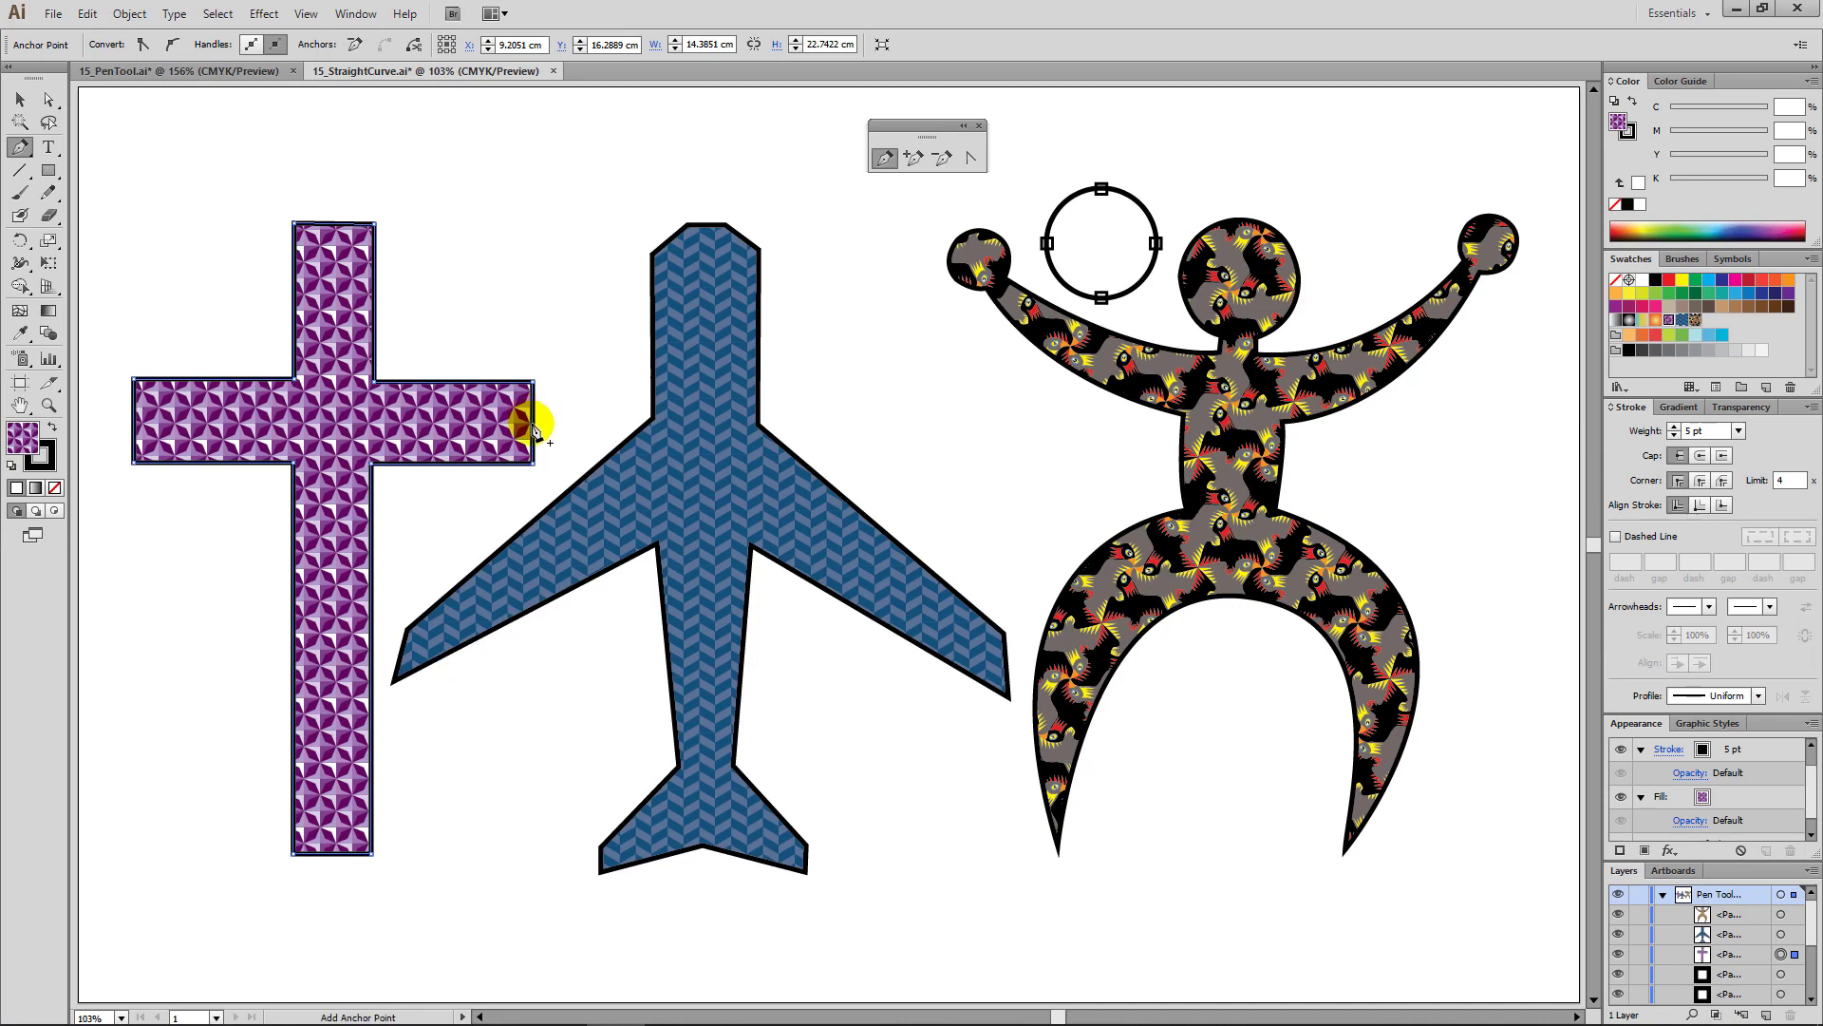
pyautogui.click(532, 427)
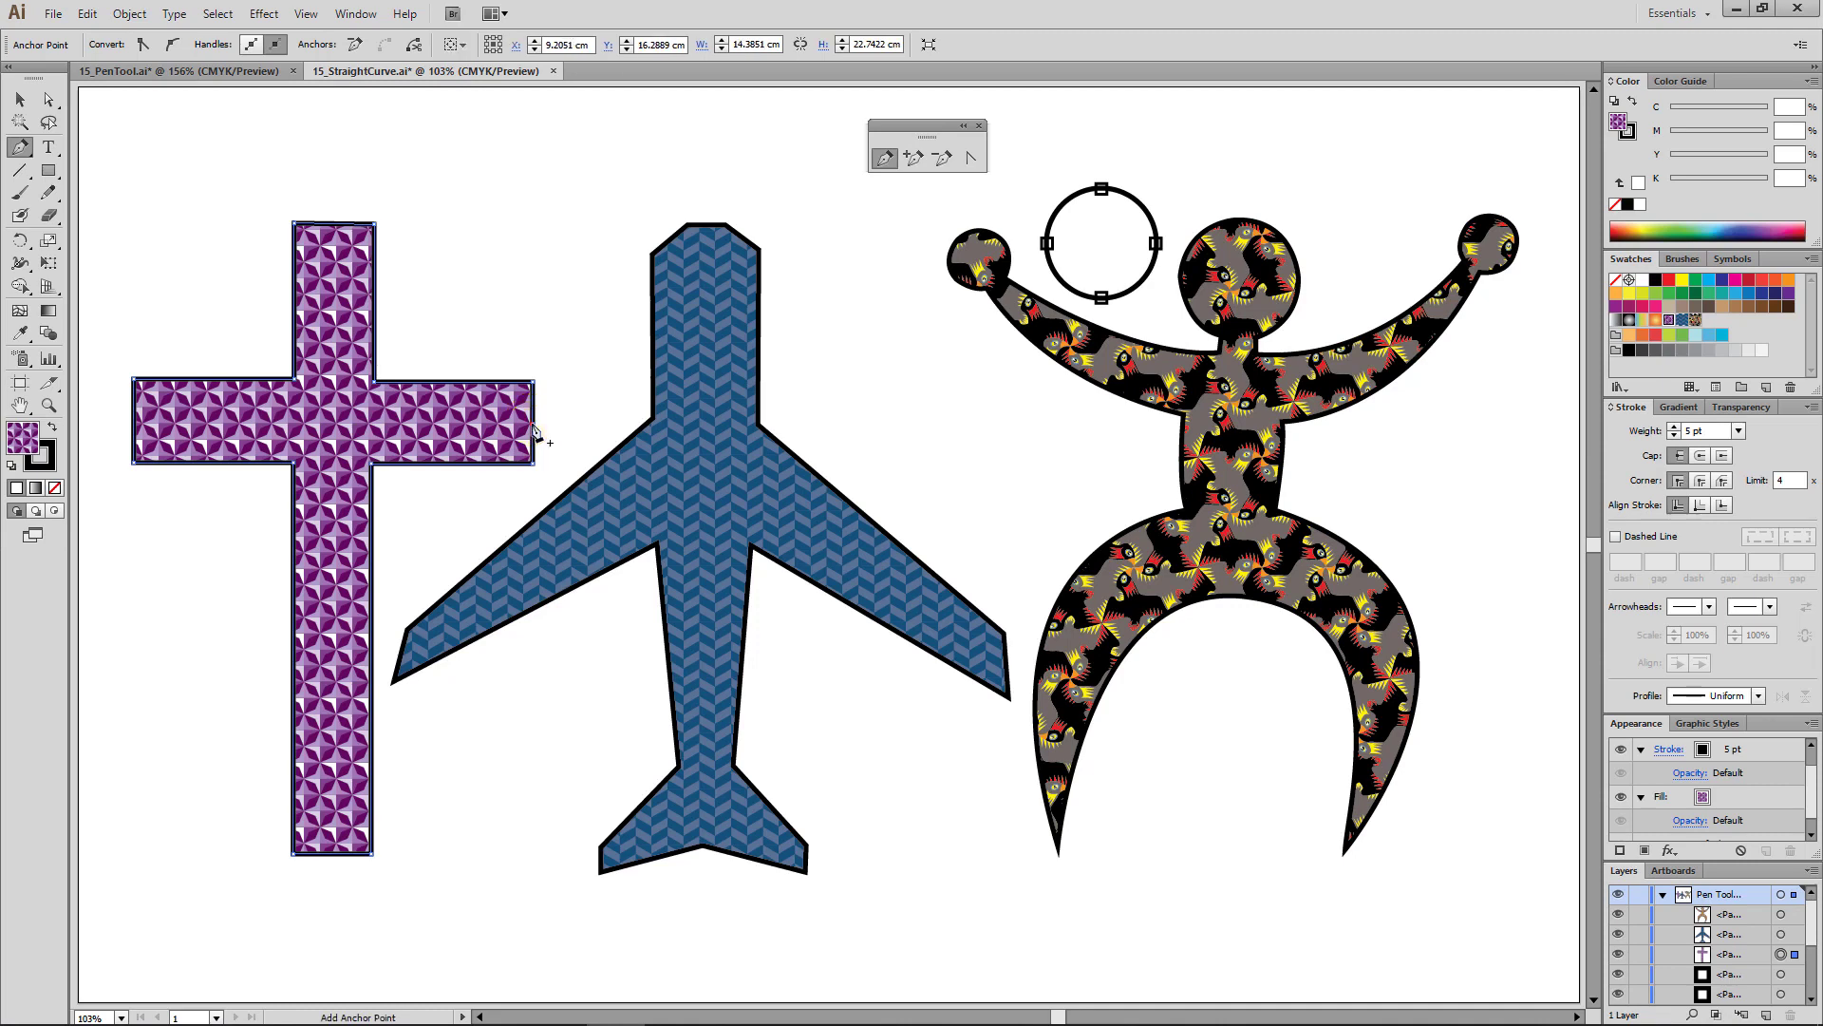
pyautogui.click(135, 428)
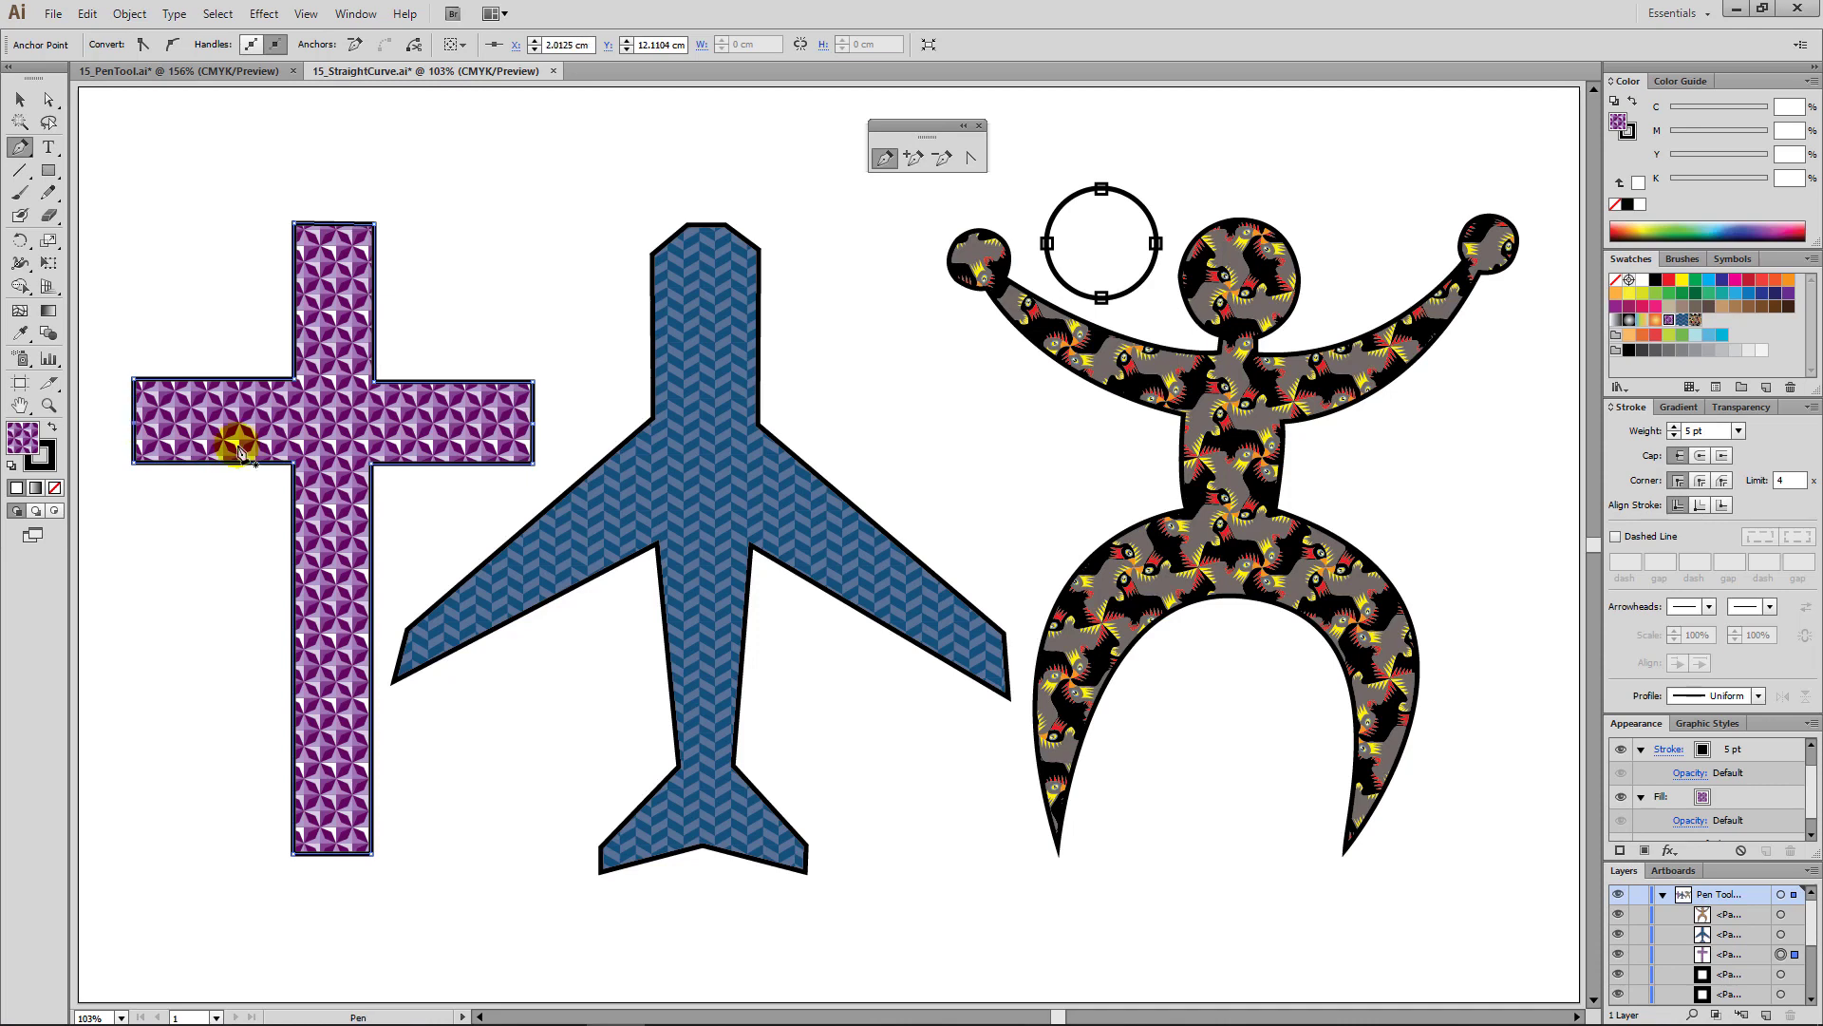
pyautogui.click(49, 99)
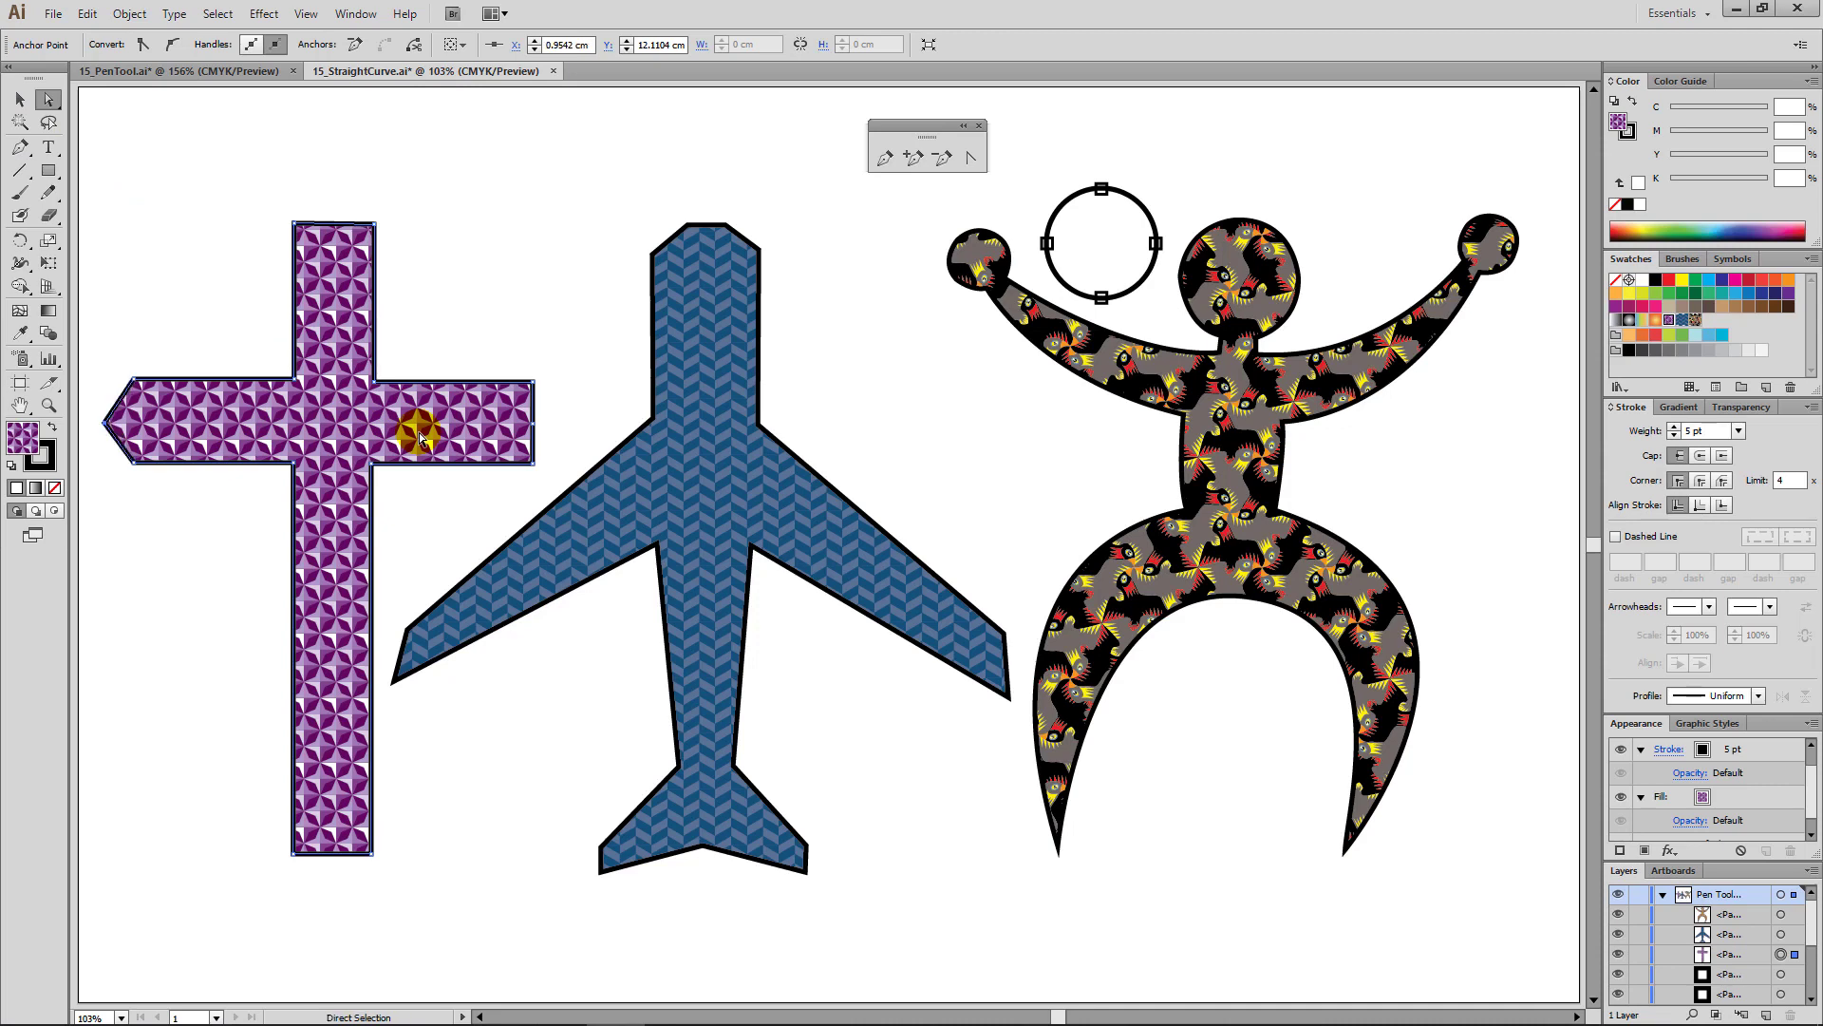
pyautogui.moveTo(559, 386); pyautogui.dragTo(521, 439)
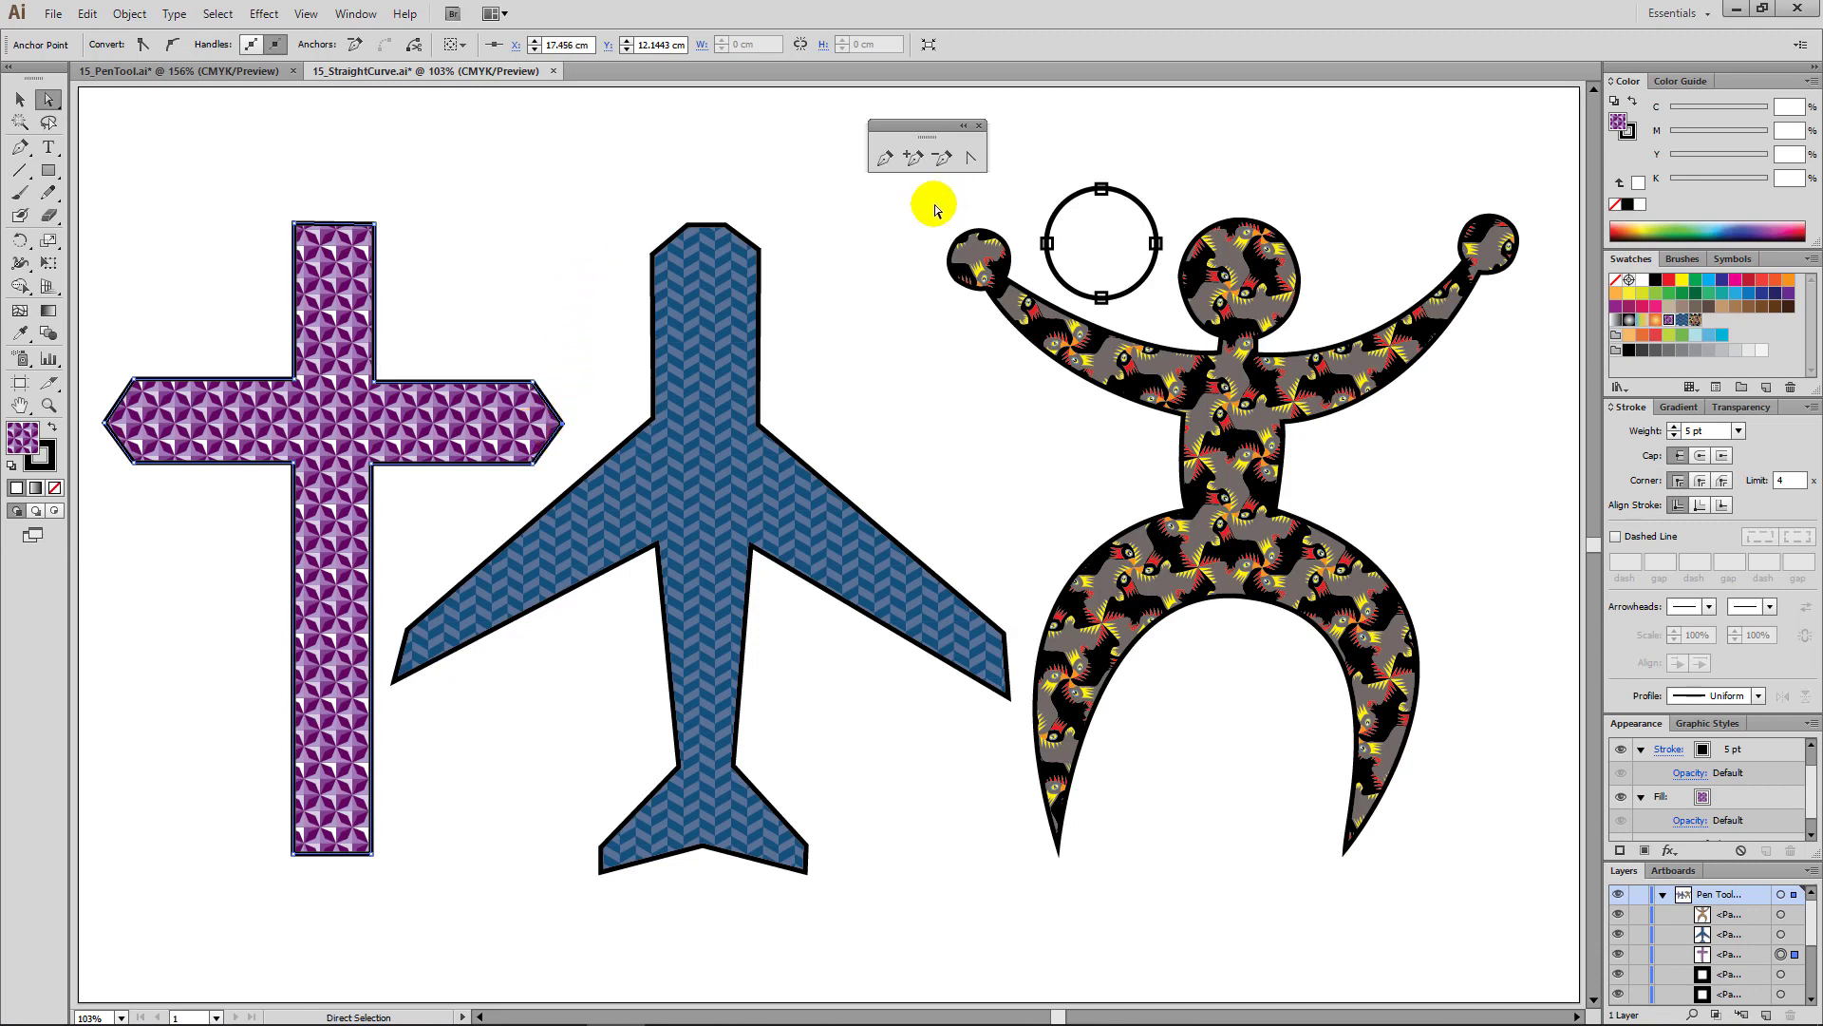
# Step: Delete the two added anchor points at the pointed tips of the cross's horizontal bar
pyautogui.press('p')
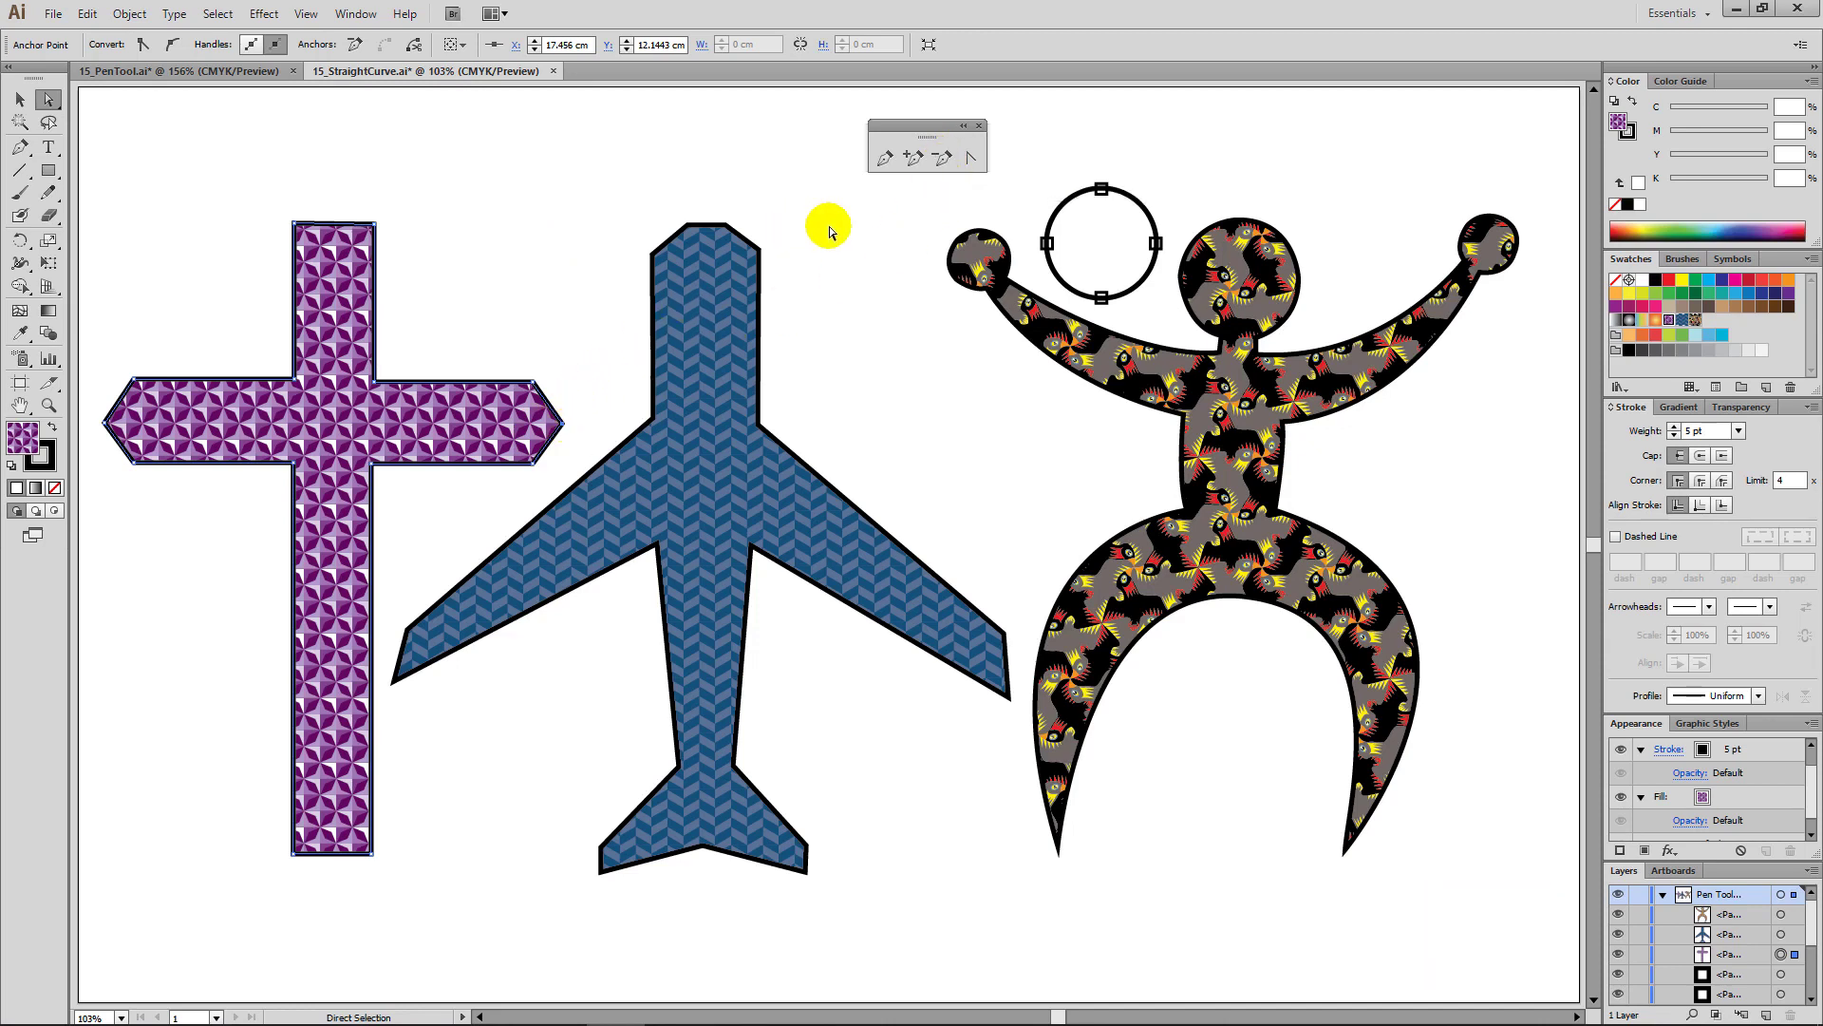
pyautogui.click(883, 158)
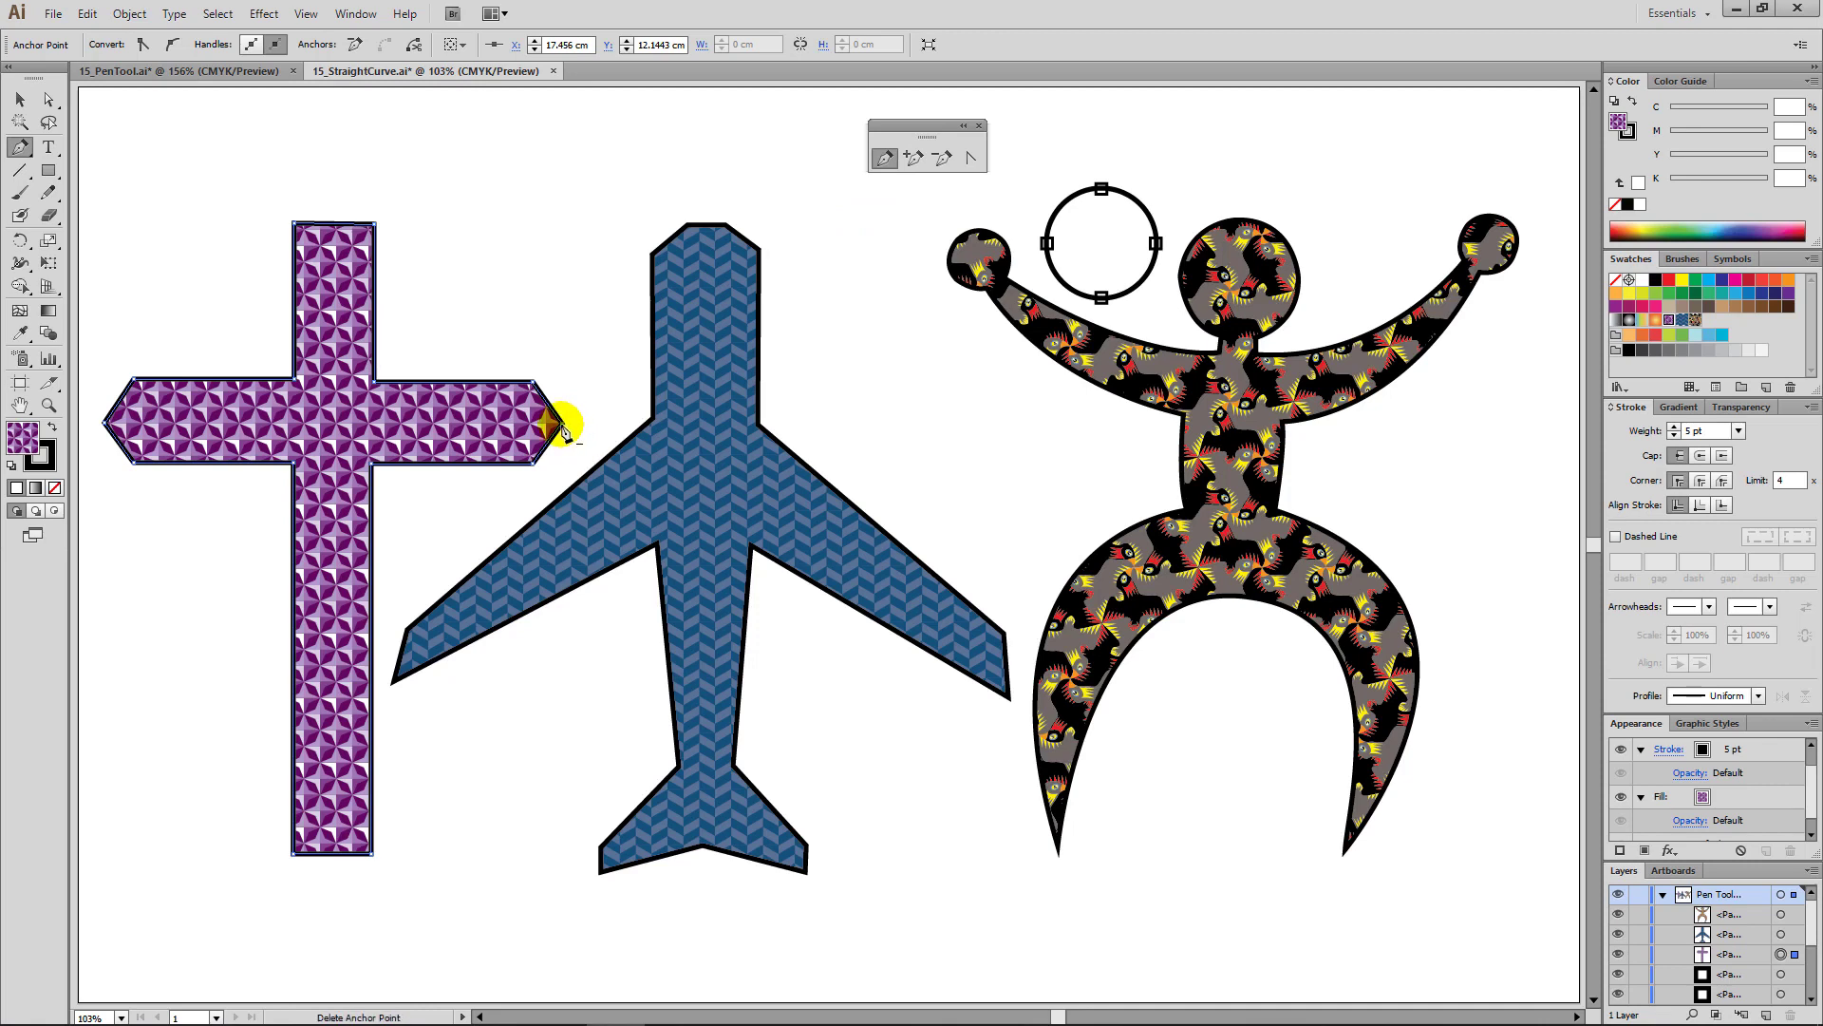
pyautogui.click(560, 424)
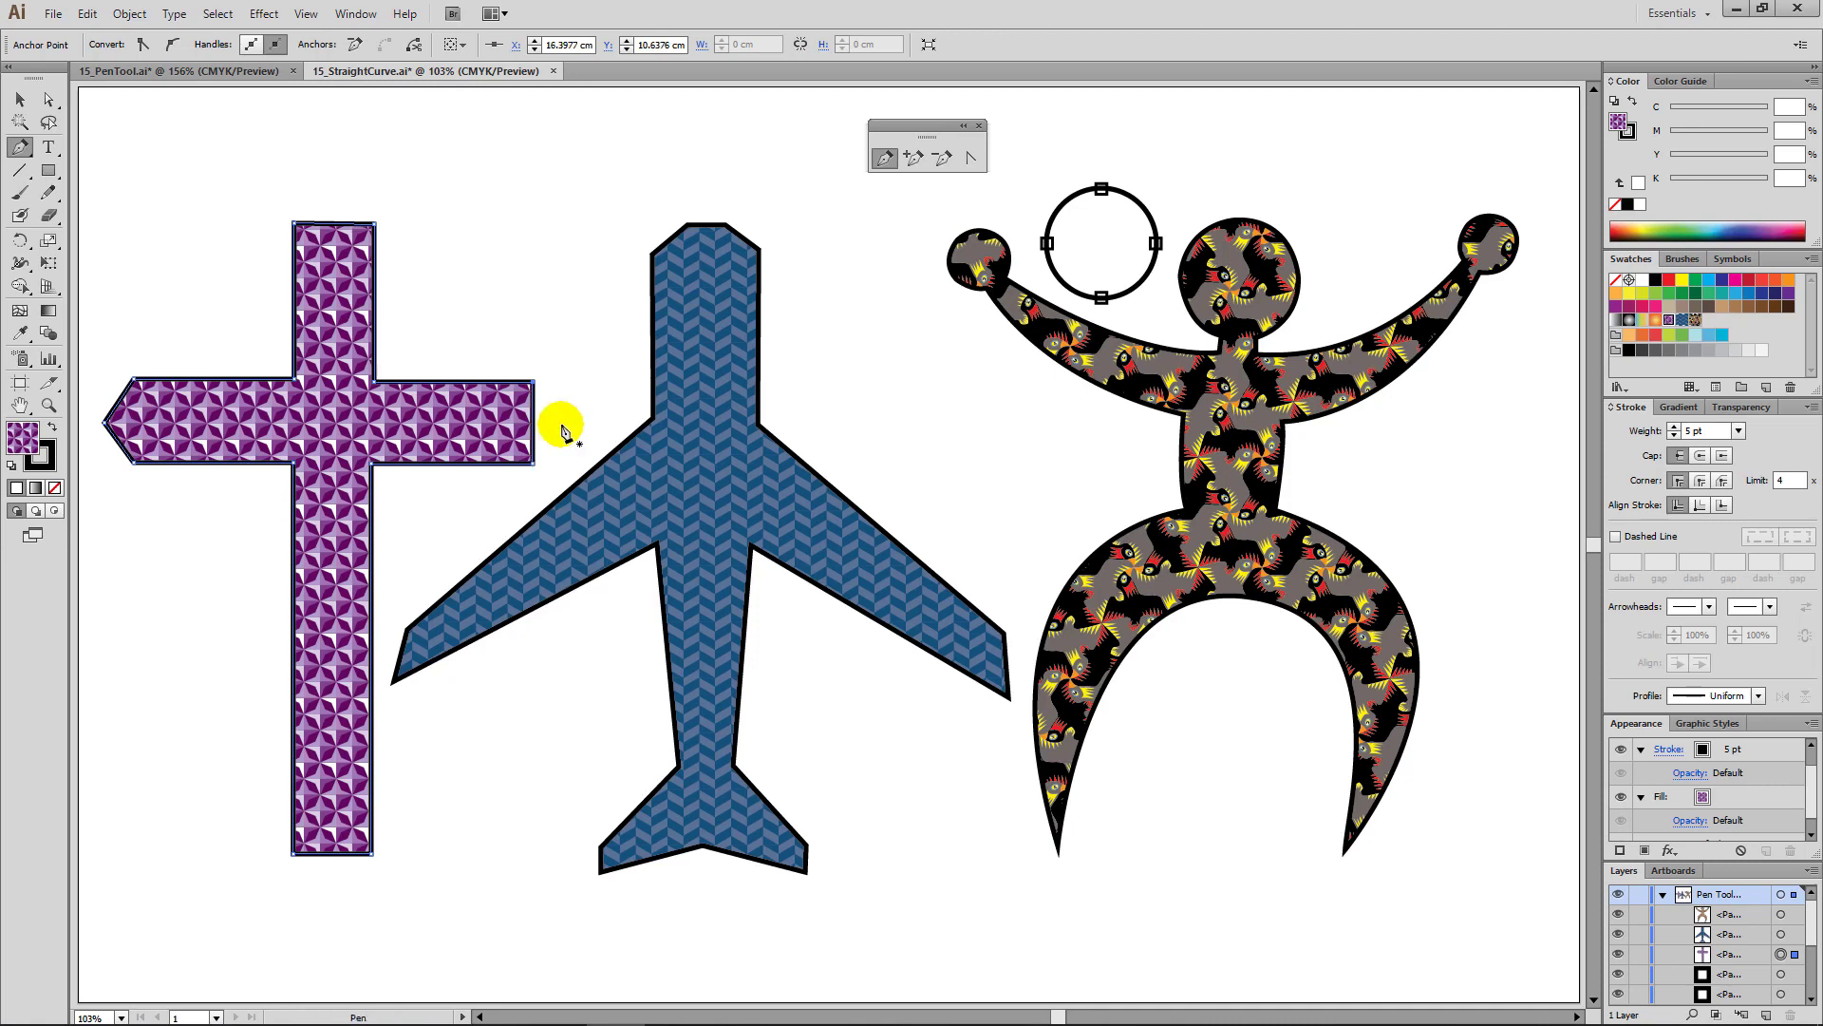
pyautogui.click(942, 157)
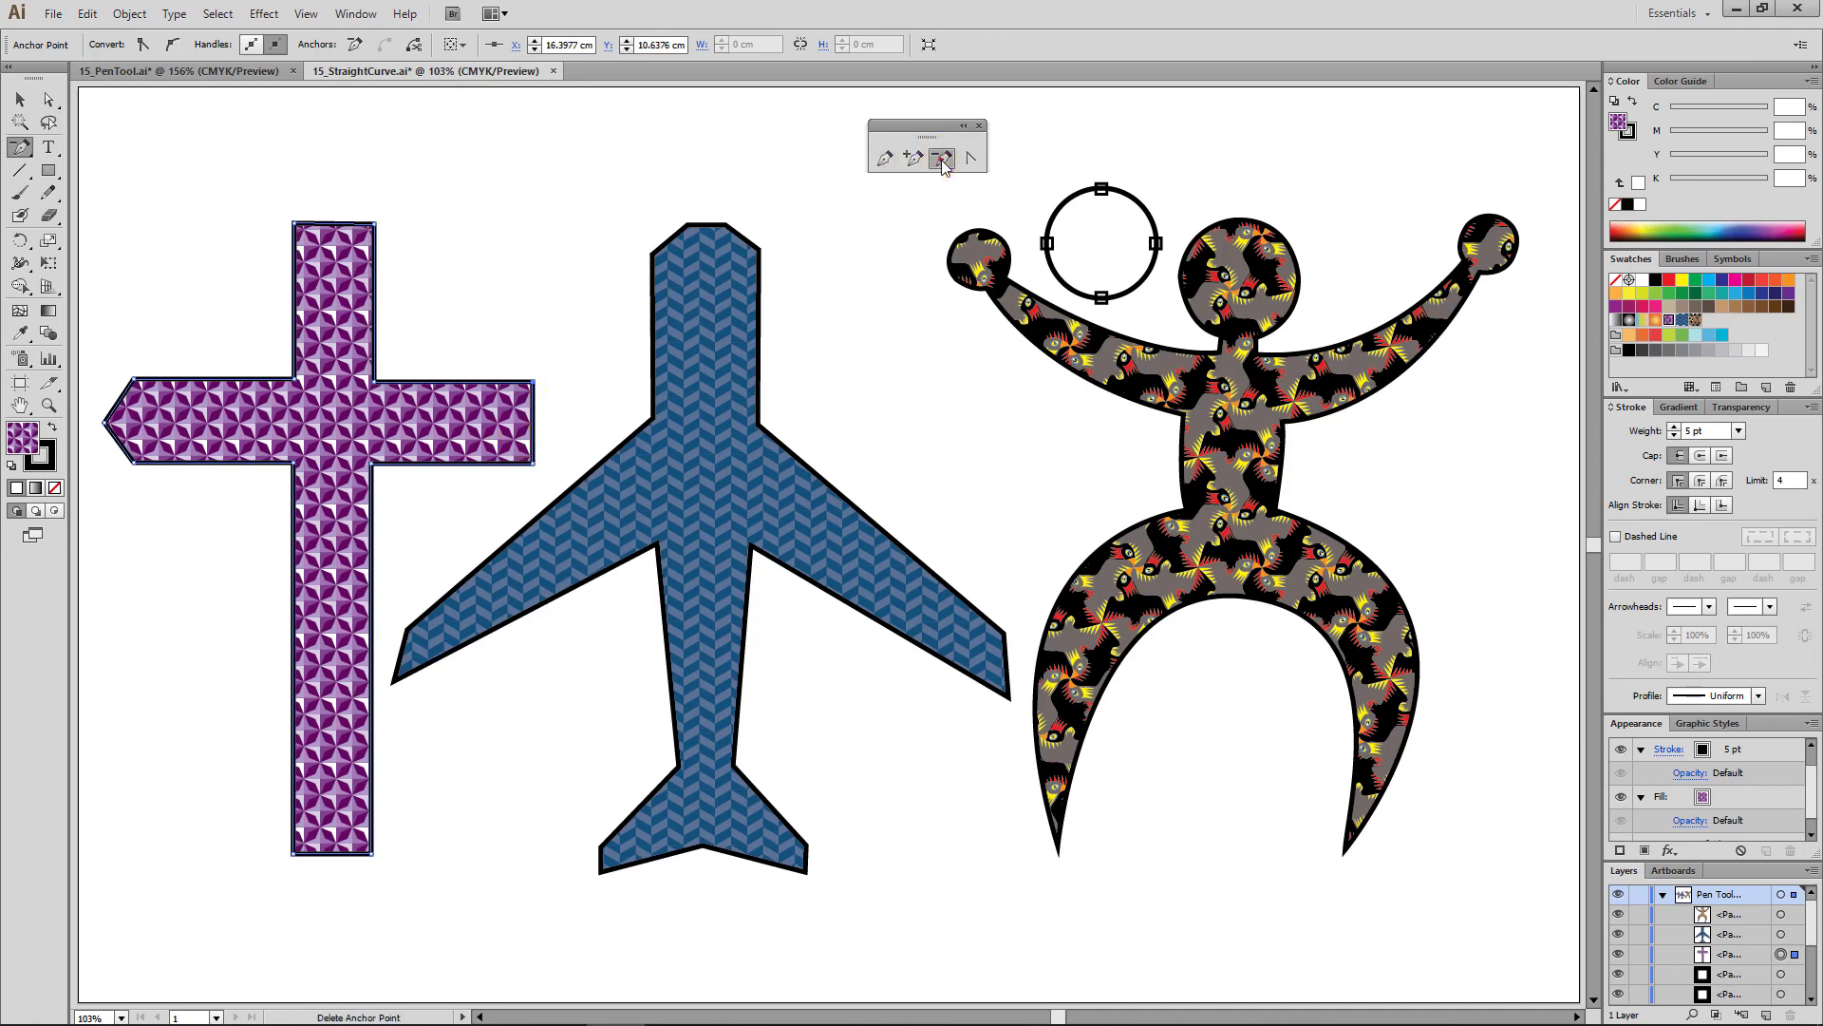
pyautogui.click(107, 427)
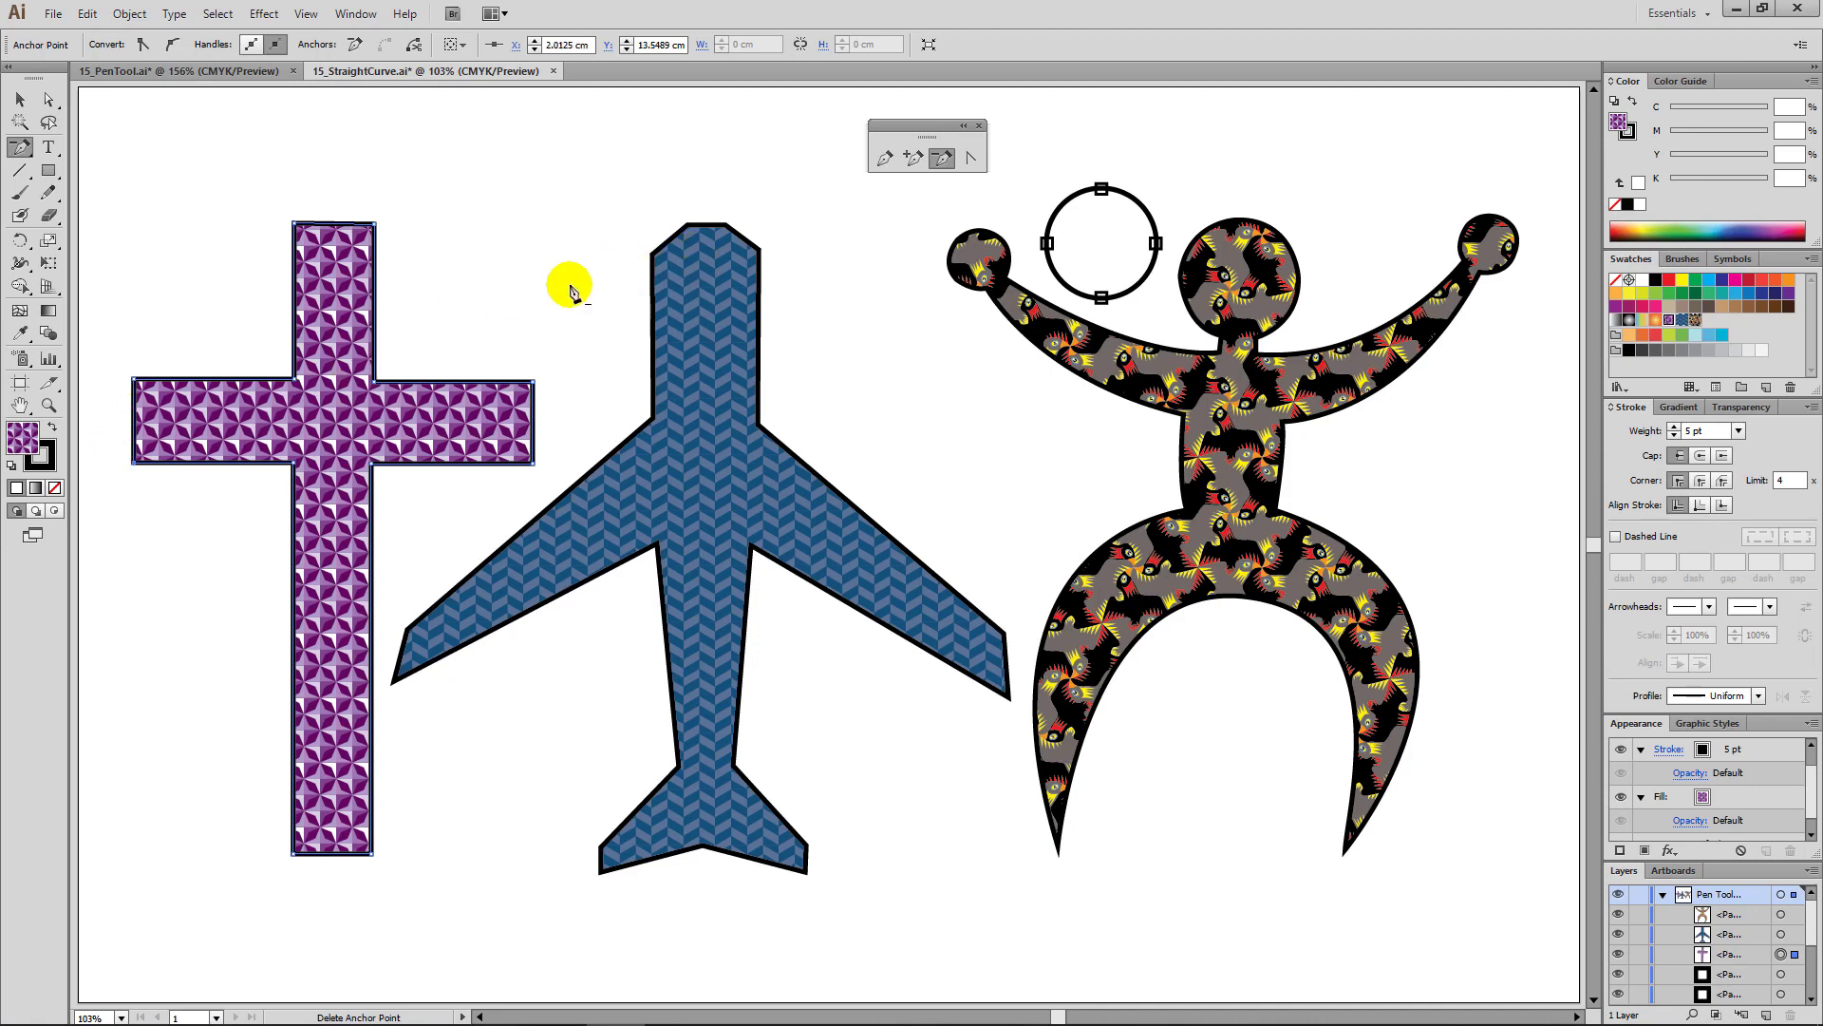
# Step: Convert the upper corner of the cross's right arm and the upper-right corner of its vertical bar into smooth curves
pyautogui.click(890, 157)
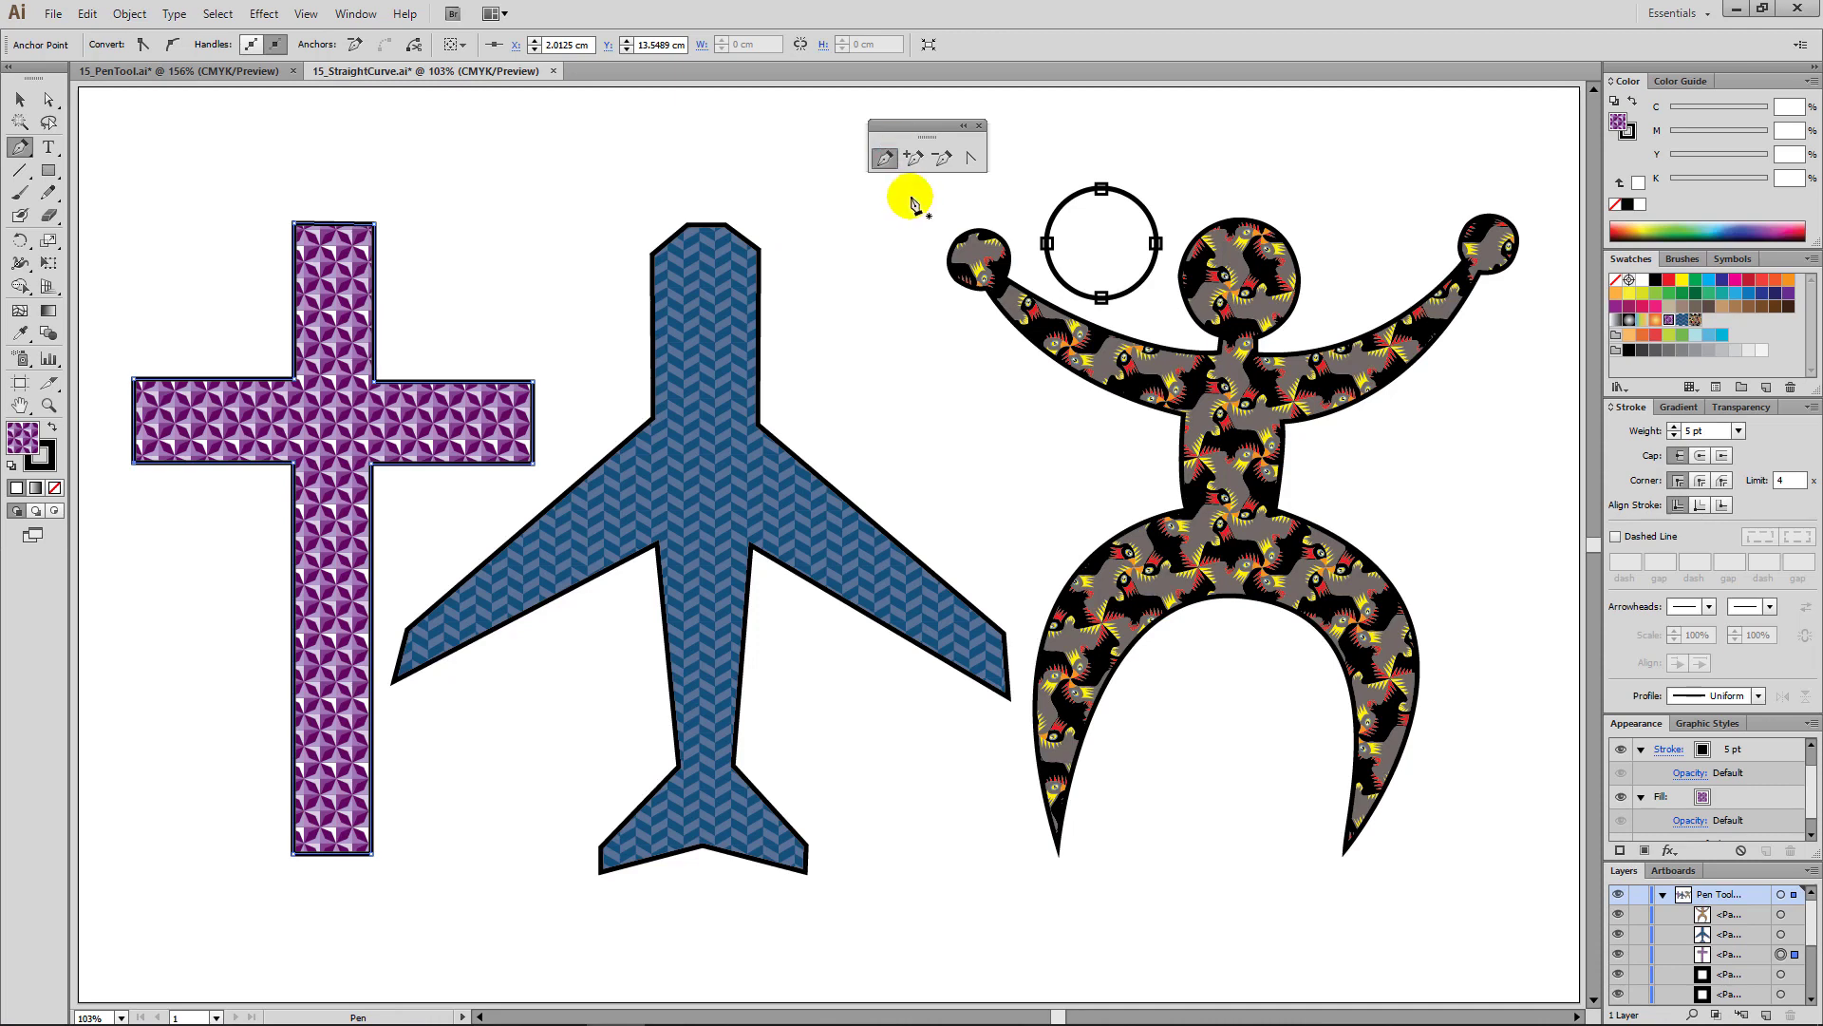
pyautogui.press('alt')
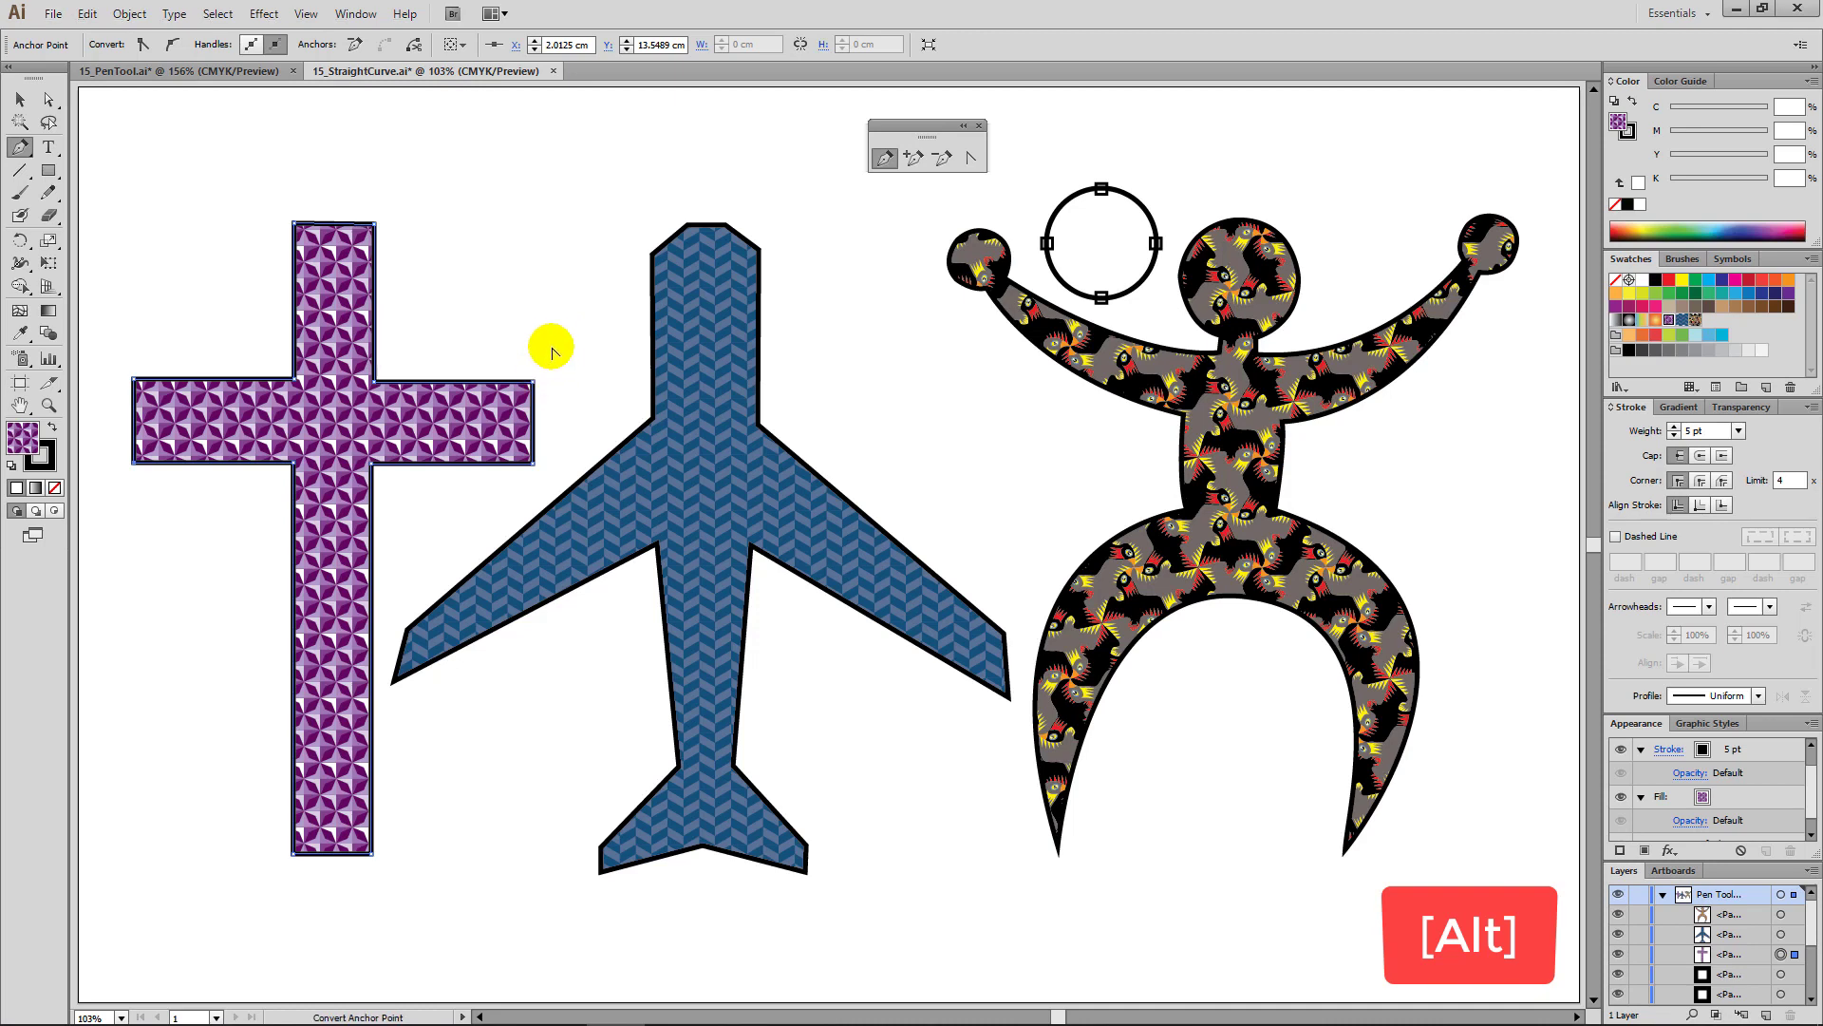
pyautogui.press('alt')
pyautogui.press('alt')
pyautogui.press('alt')
pyautogui.moveTo(533, 383); pyautogui.dragTo(448, 290)
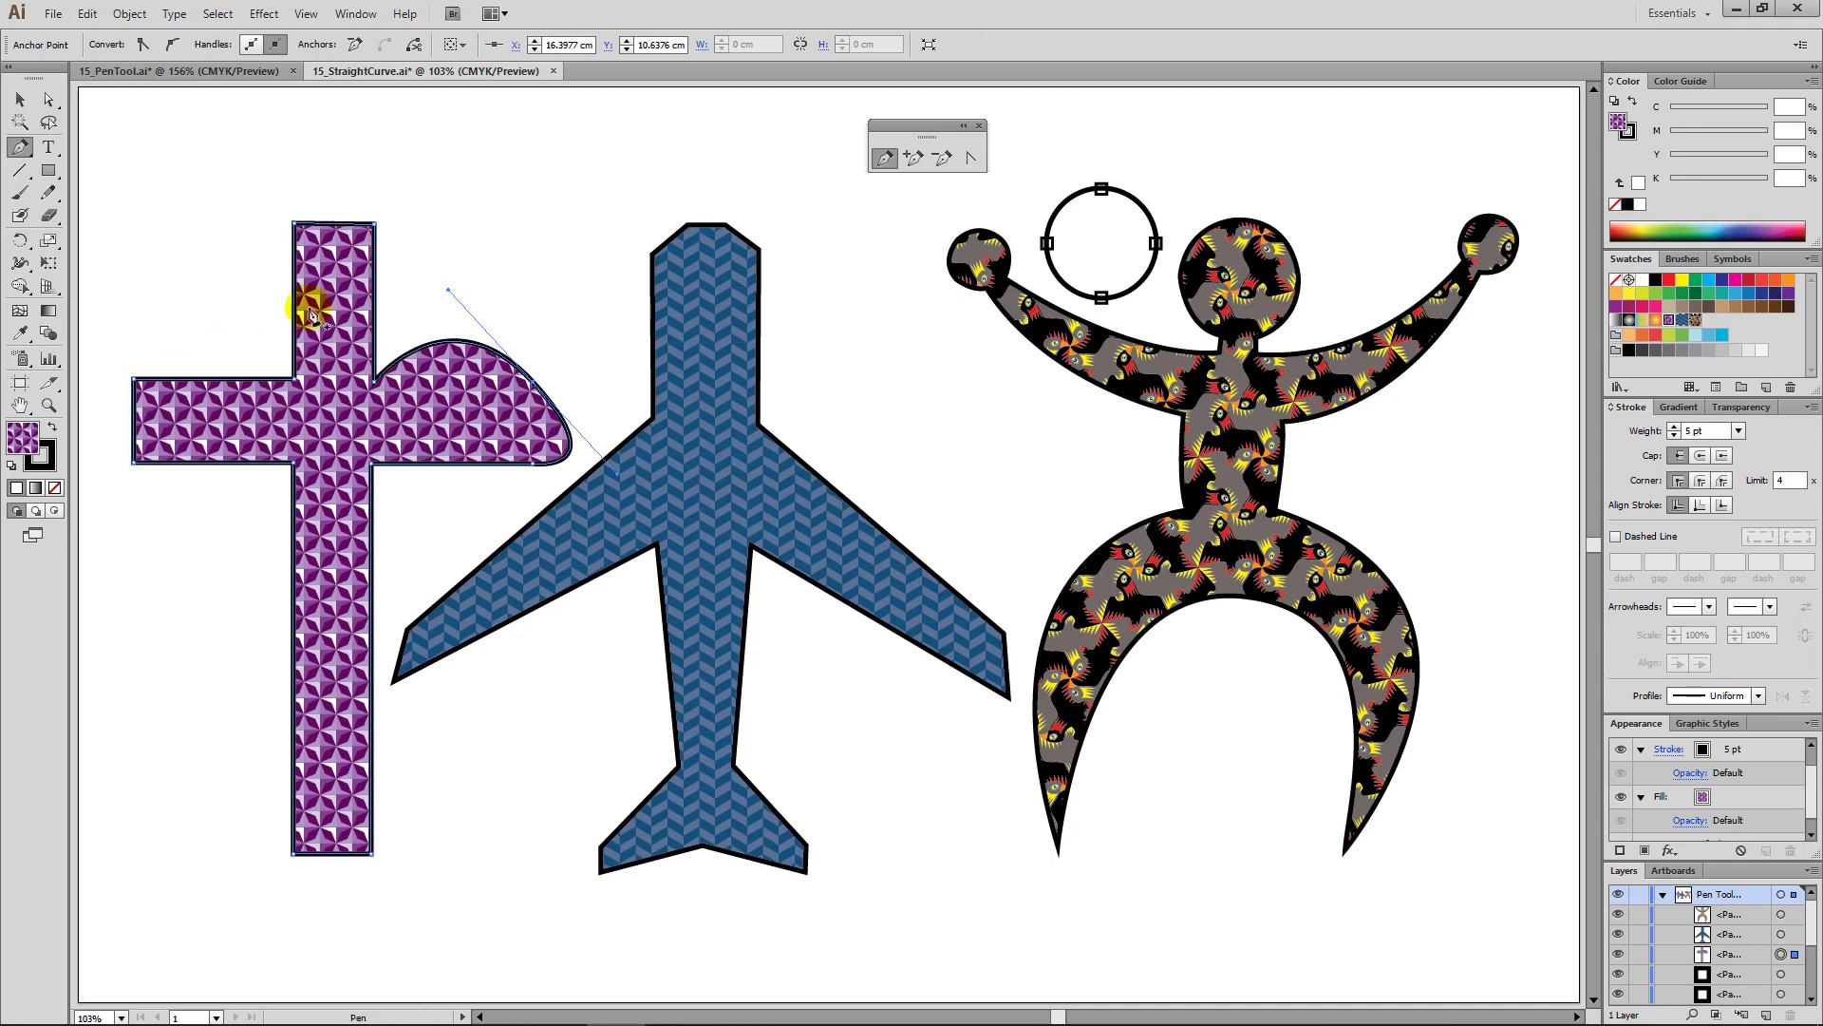
pyautogui.moveTo(375, 225); pyautogui.dragTo(302, 145)
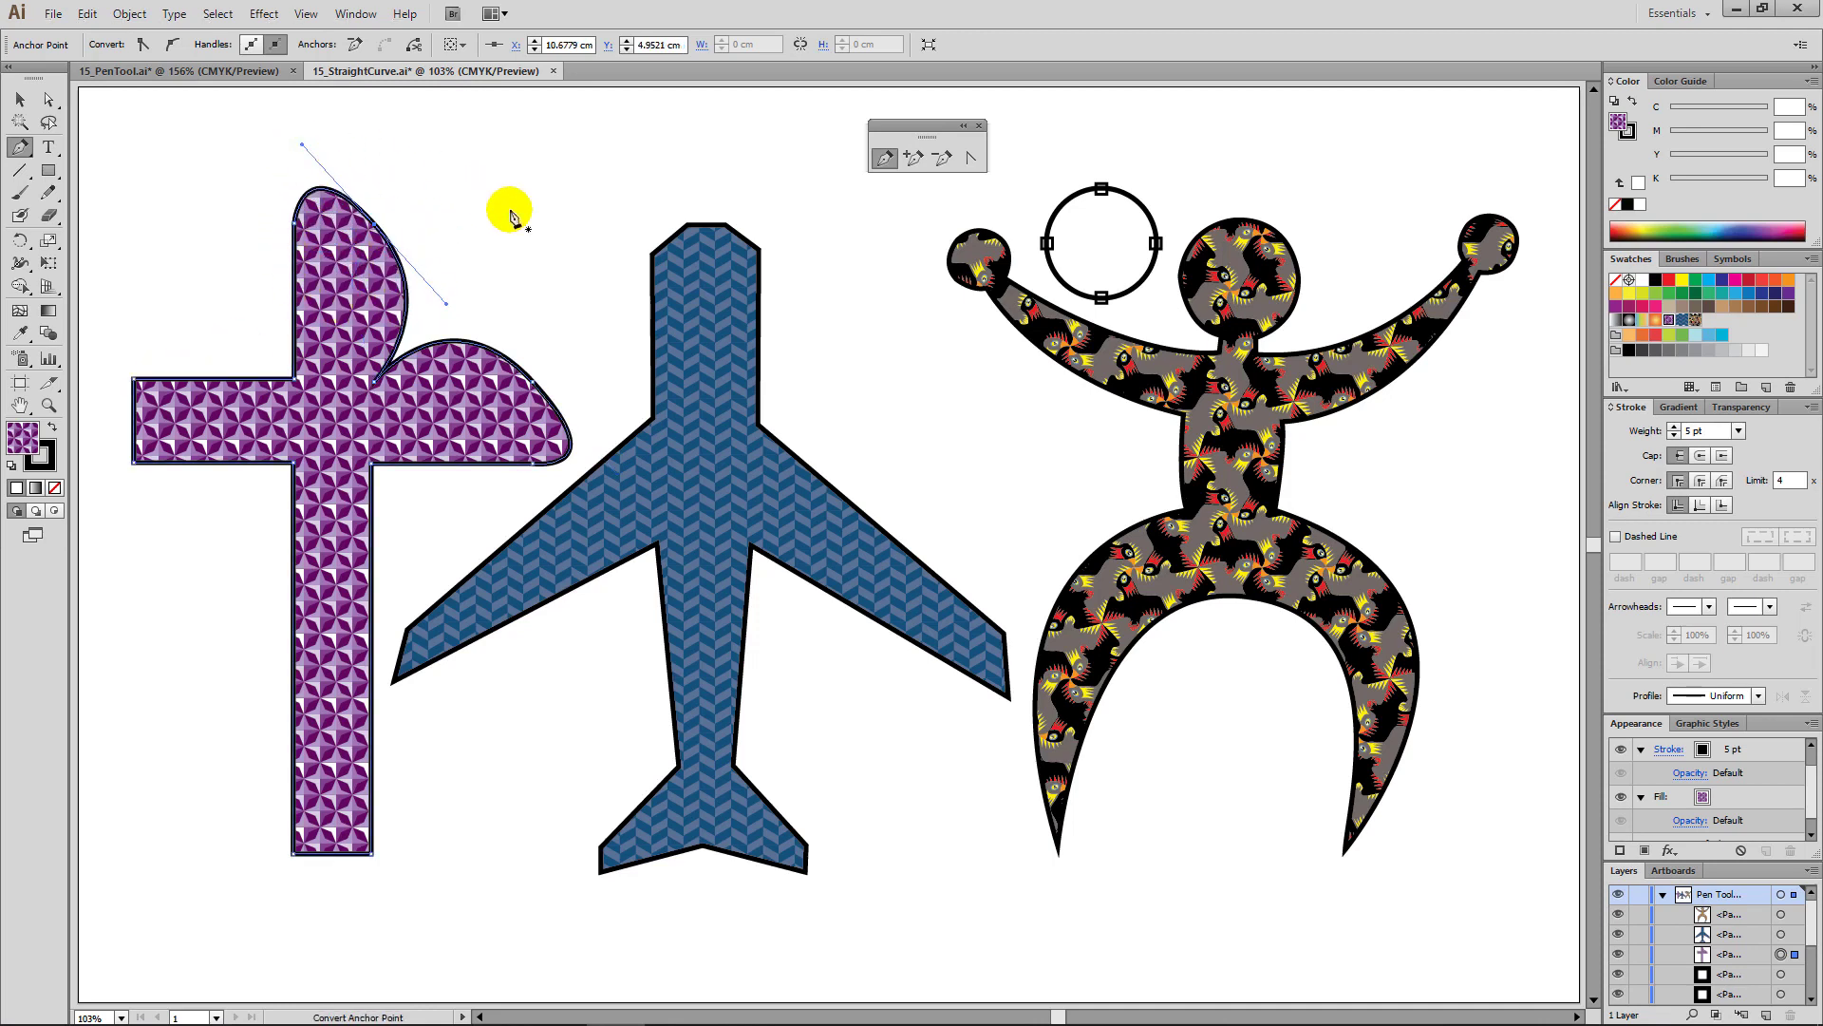
# Step: Convert the cross's two curved anchors back into sharp corners, deselect the cross and return to the Pen tool
pyautogui.click(971, 158)
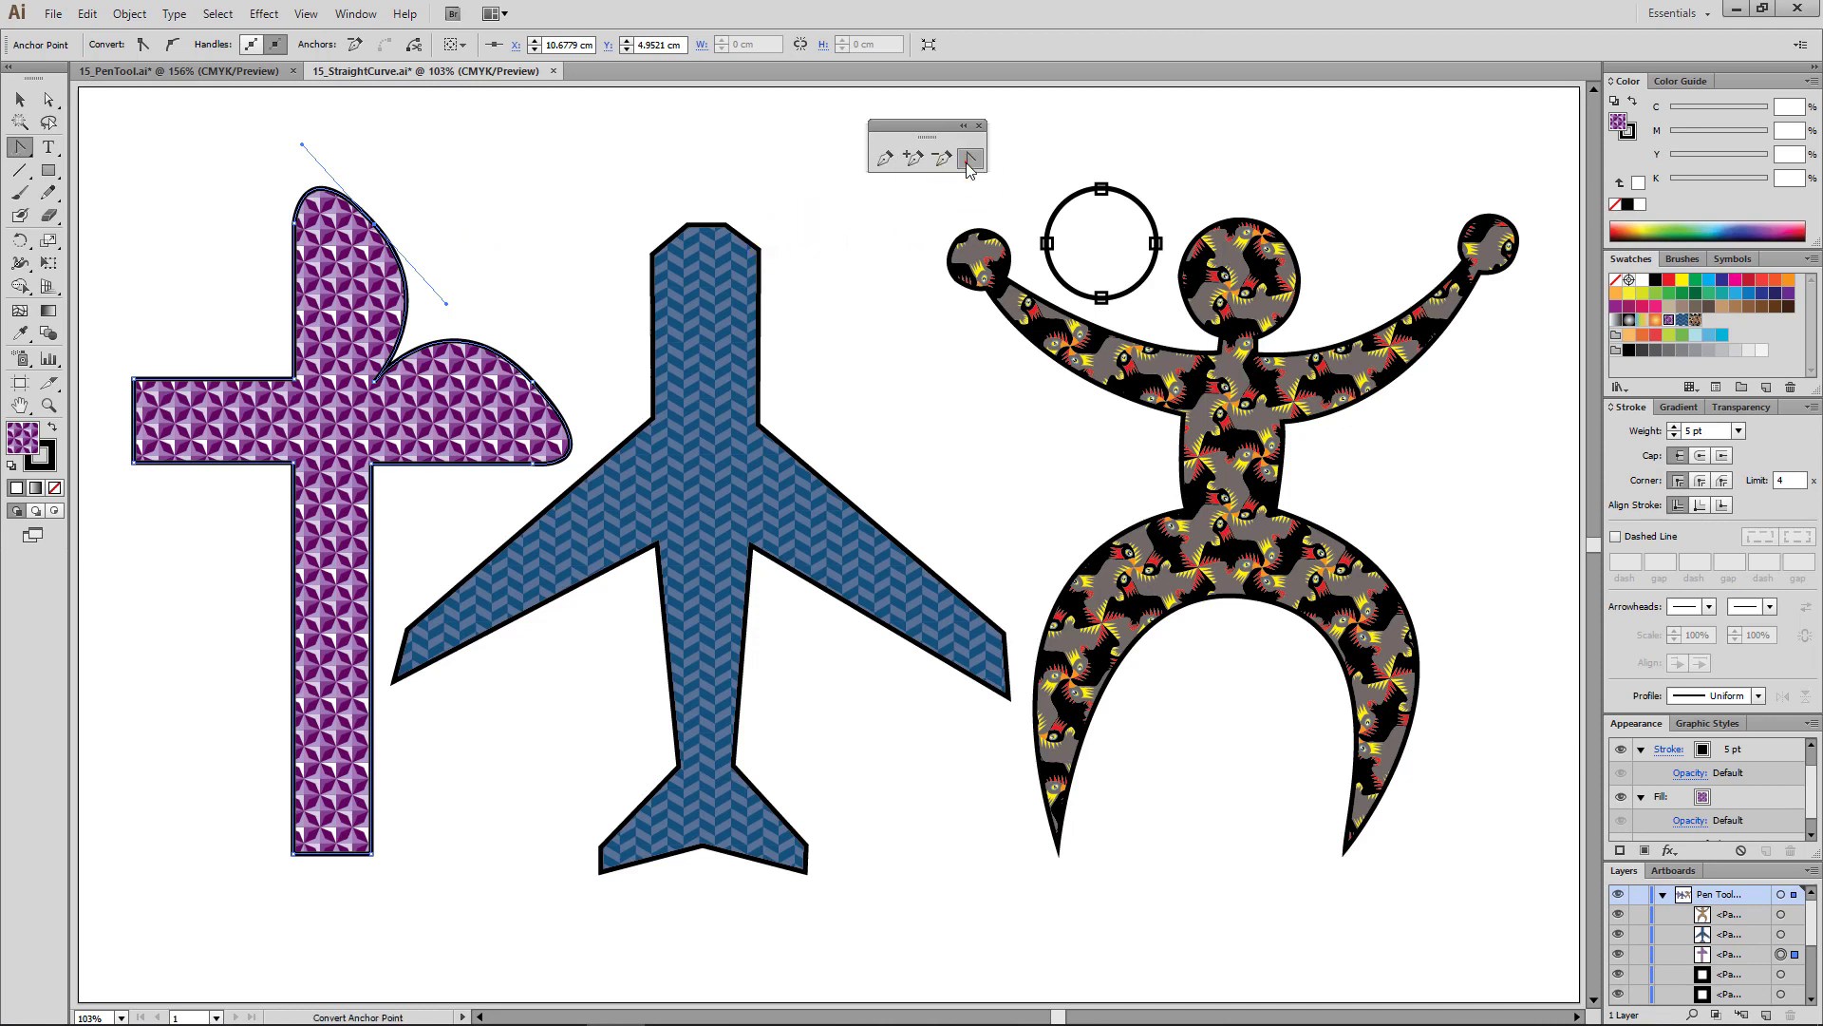
pyautogui.click(533, 380)
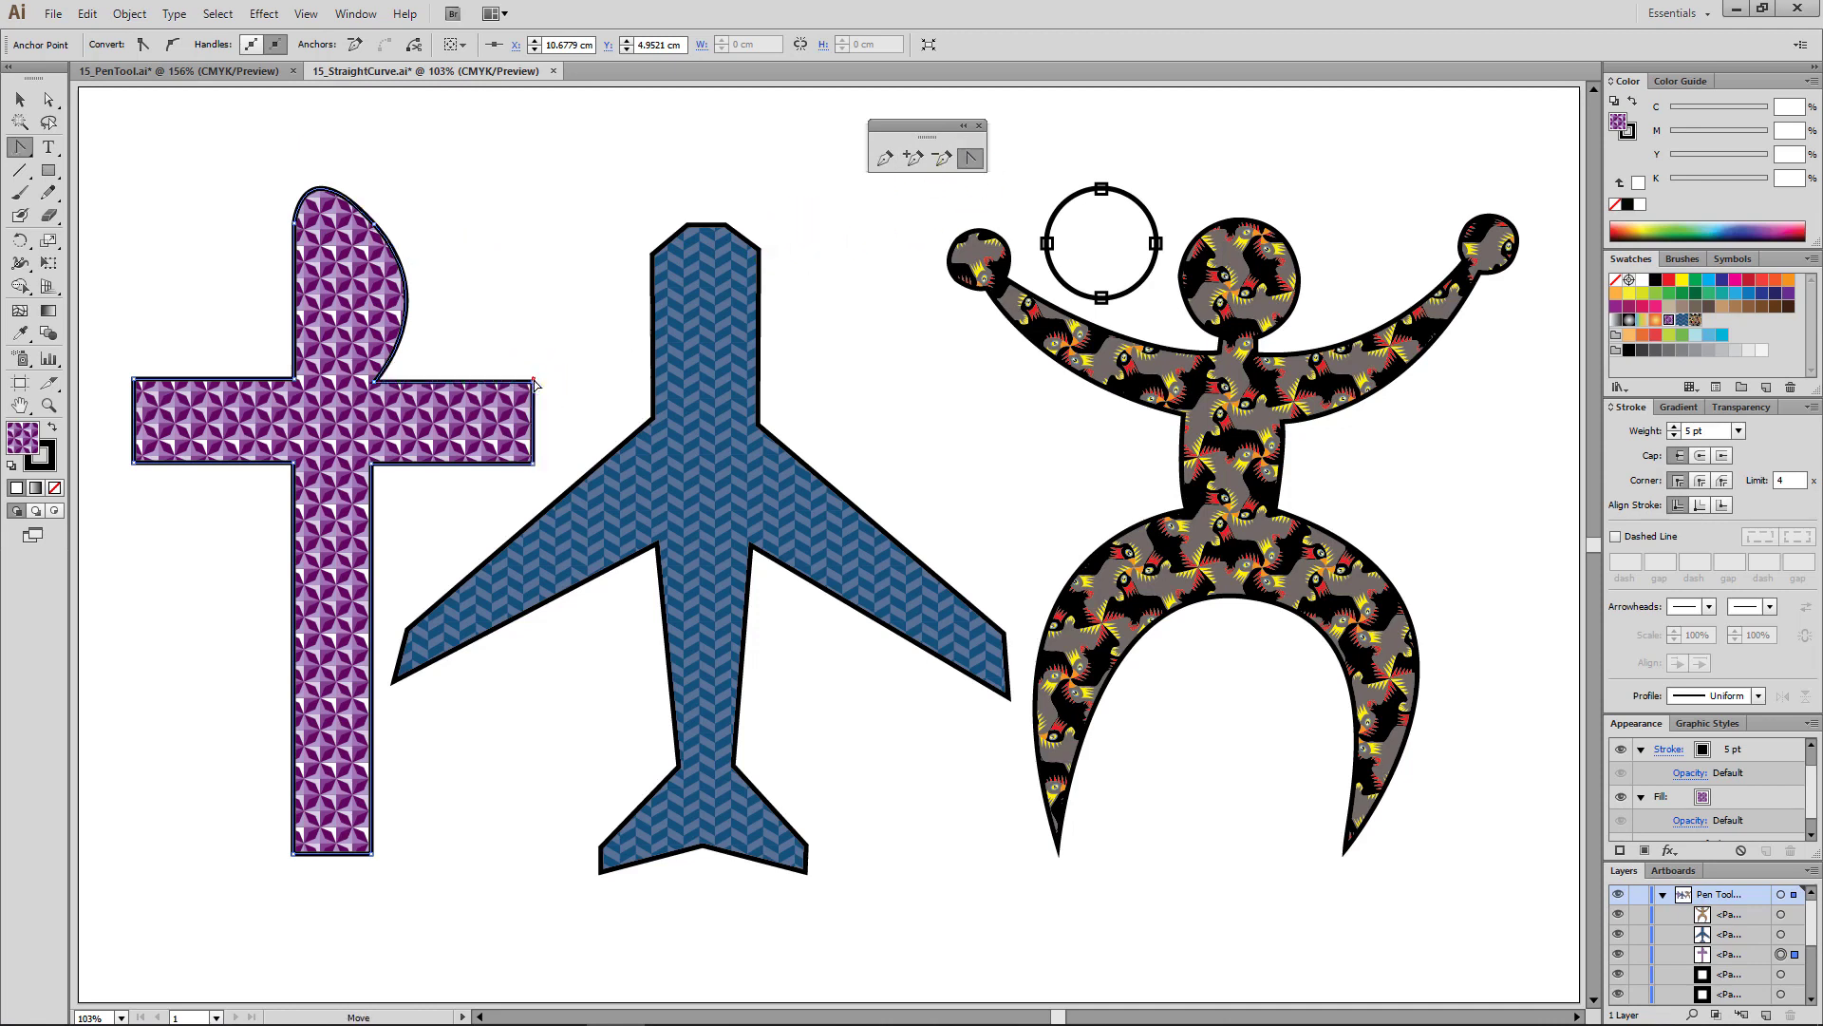
pyautogui.click(372, 224)
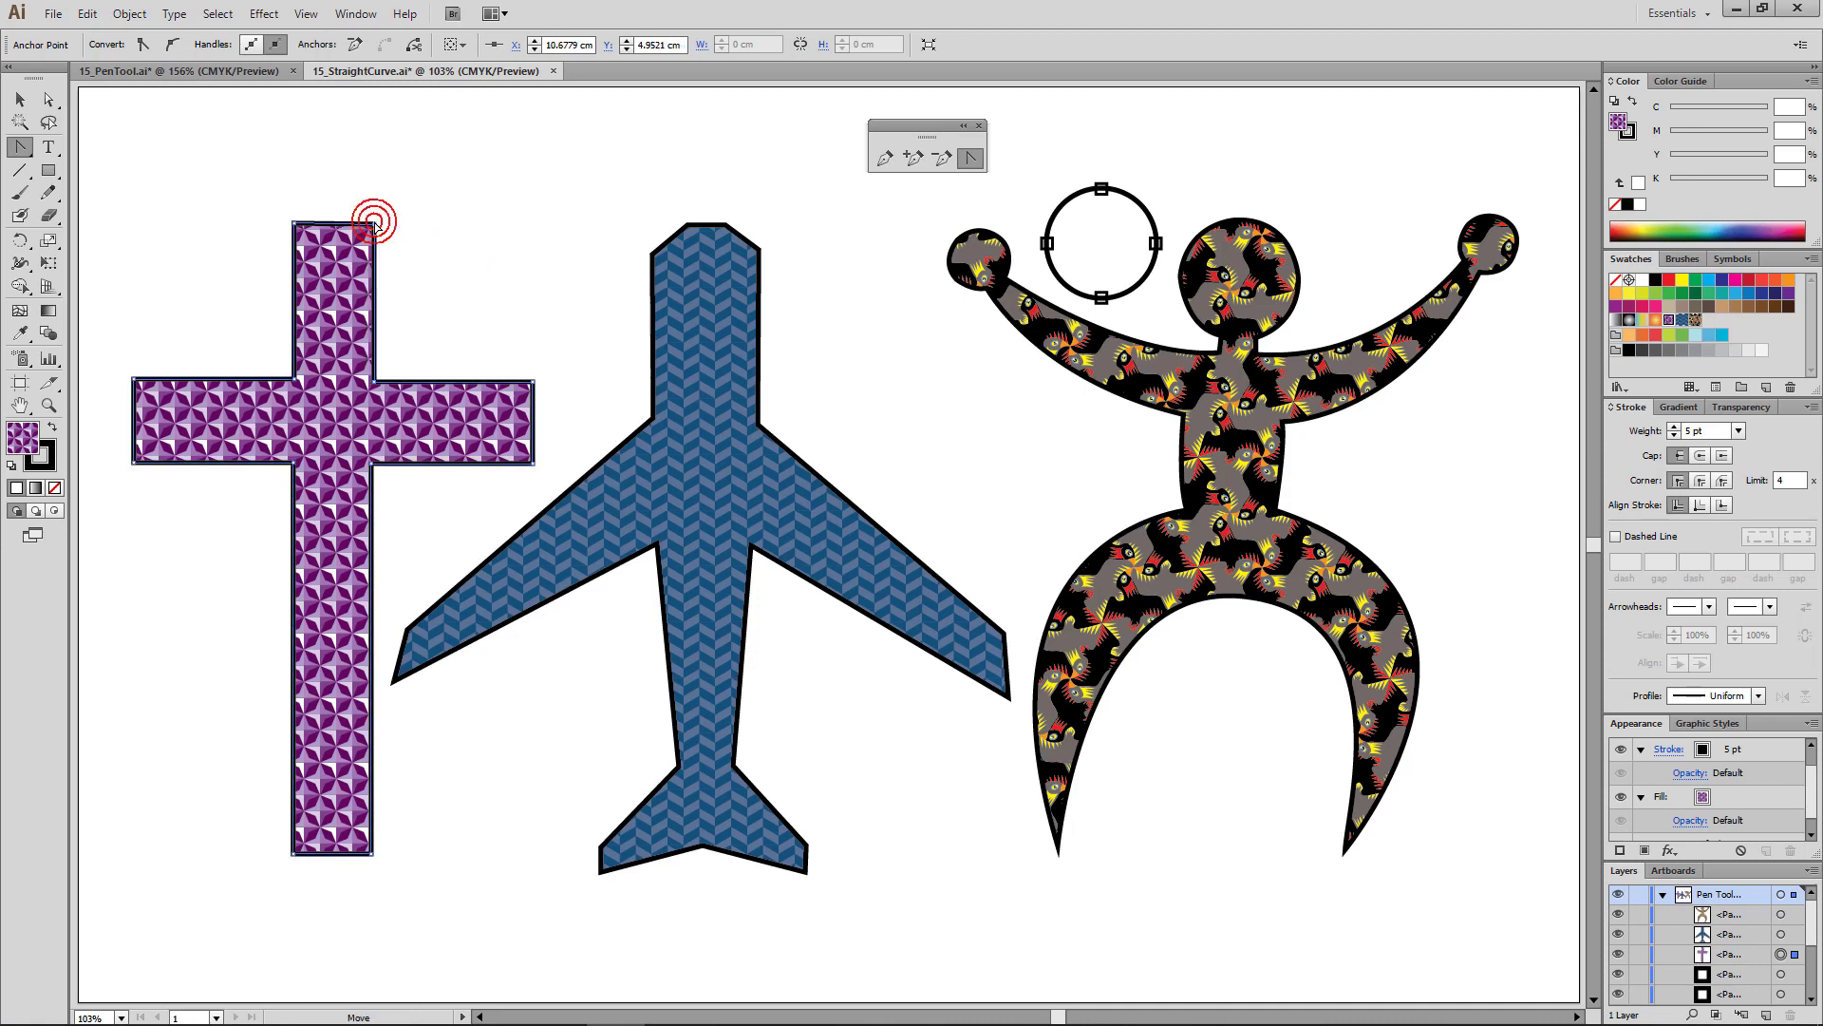
pyautogui.click(537, 302)
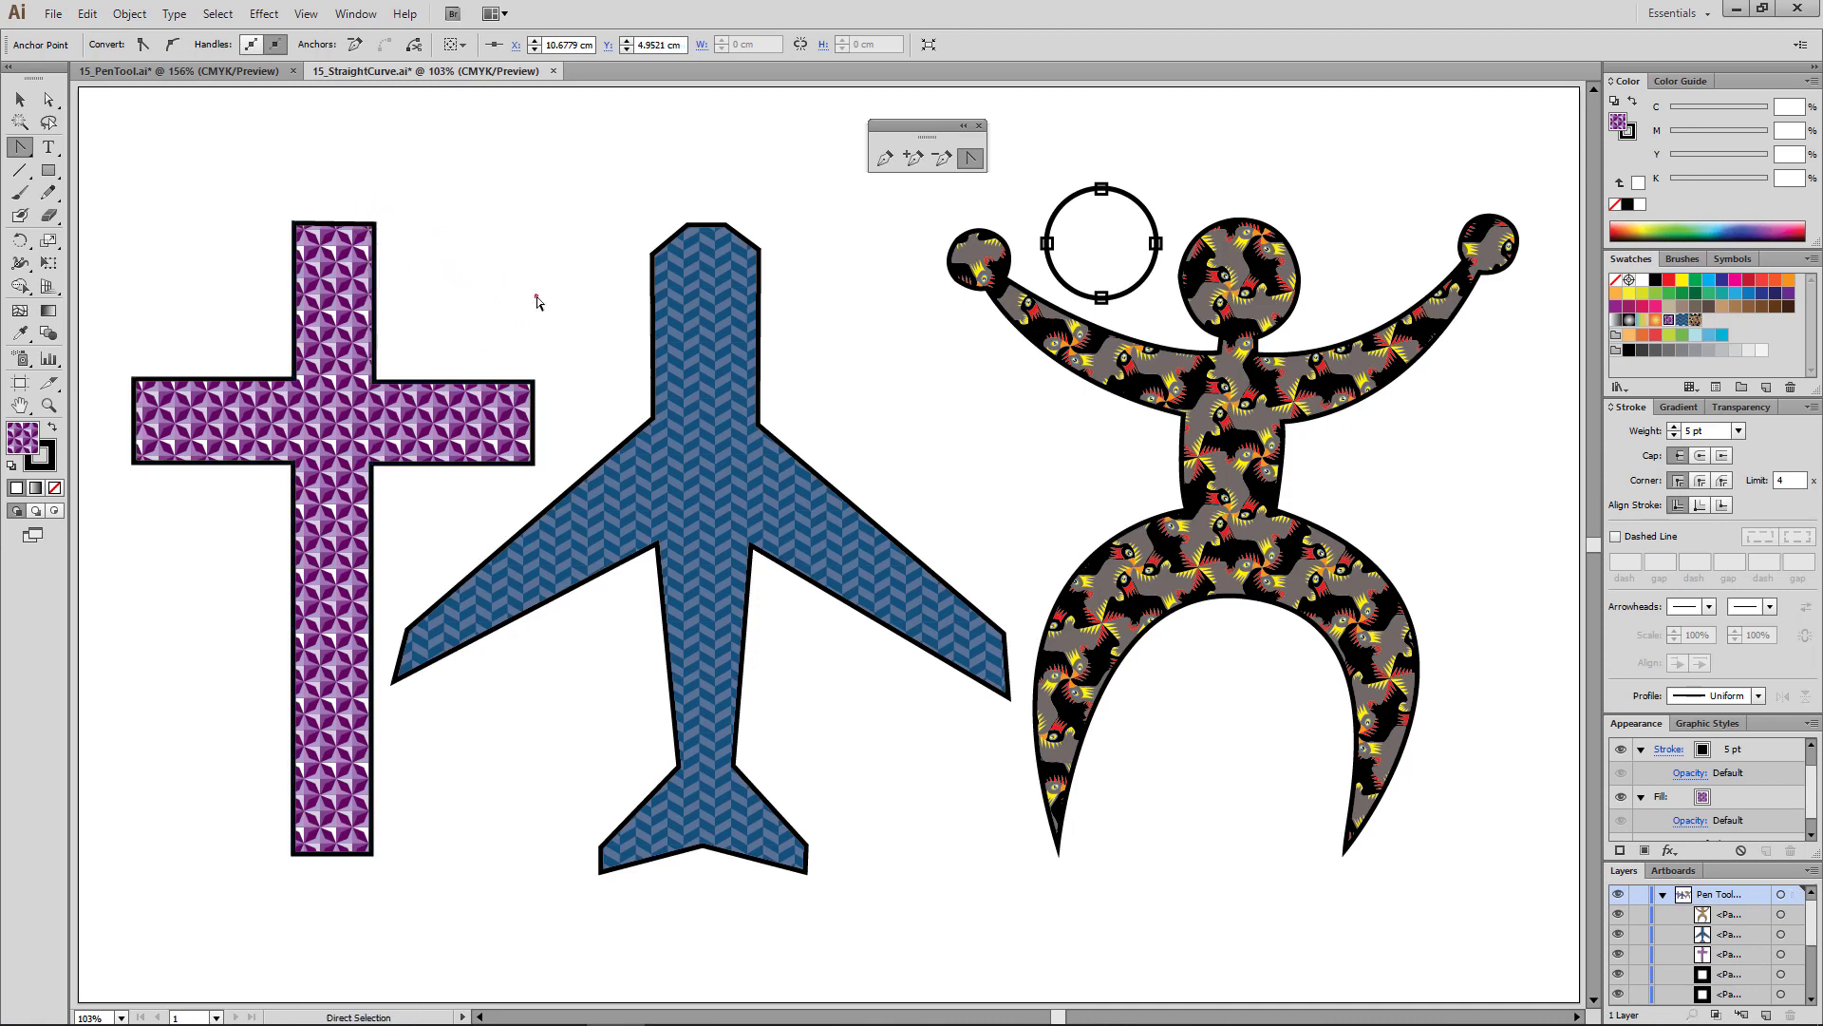
pyautogui.click(886, 162)
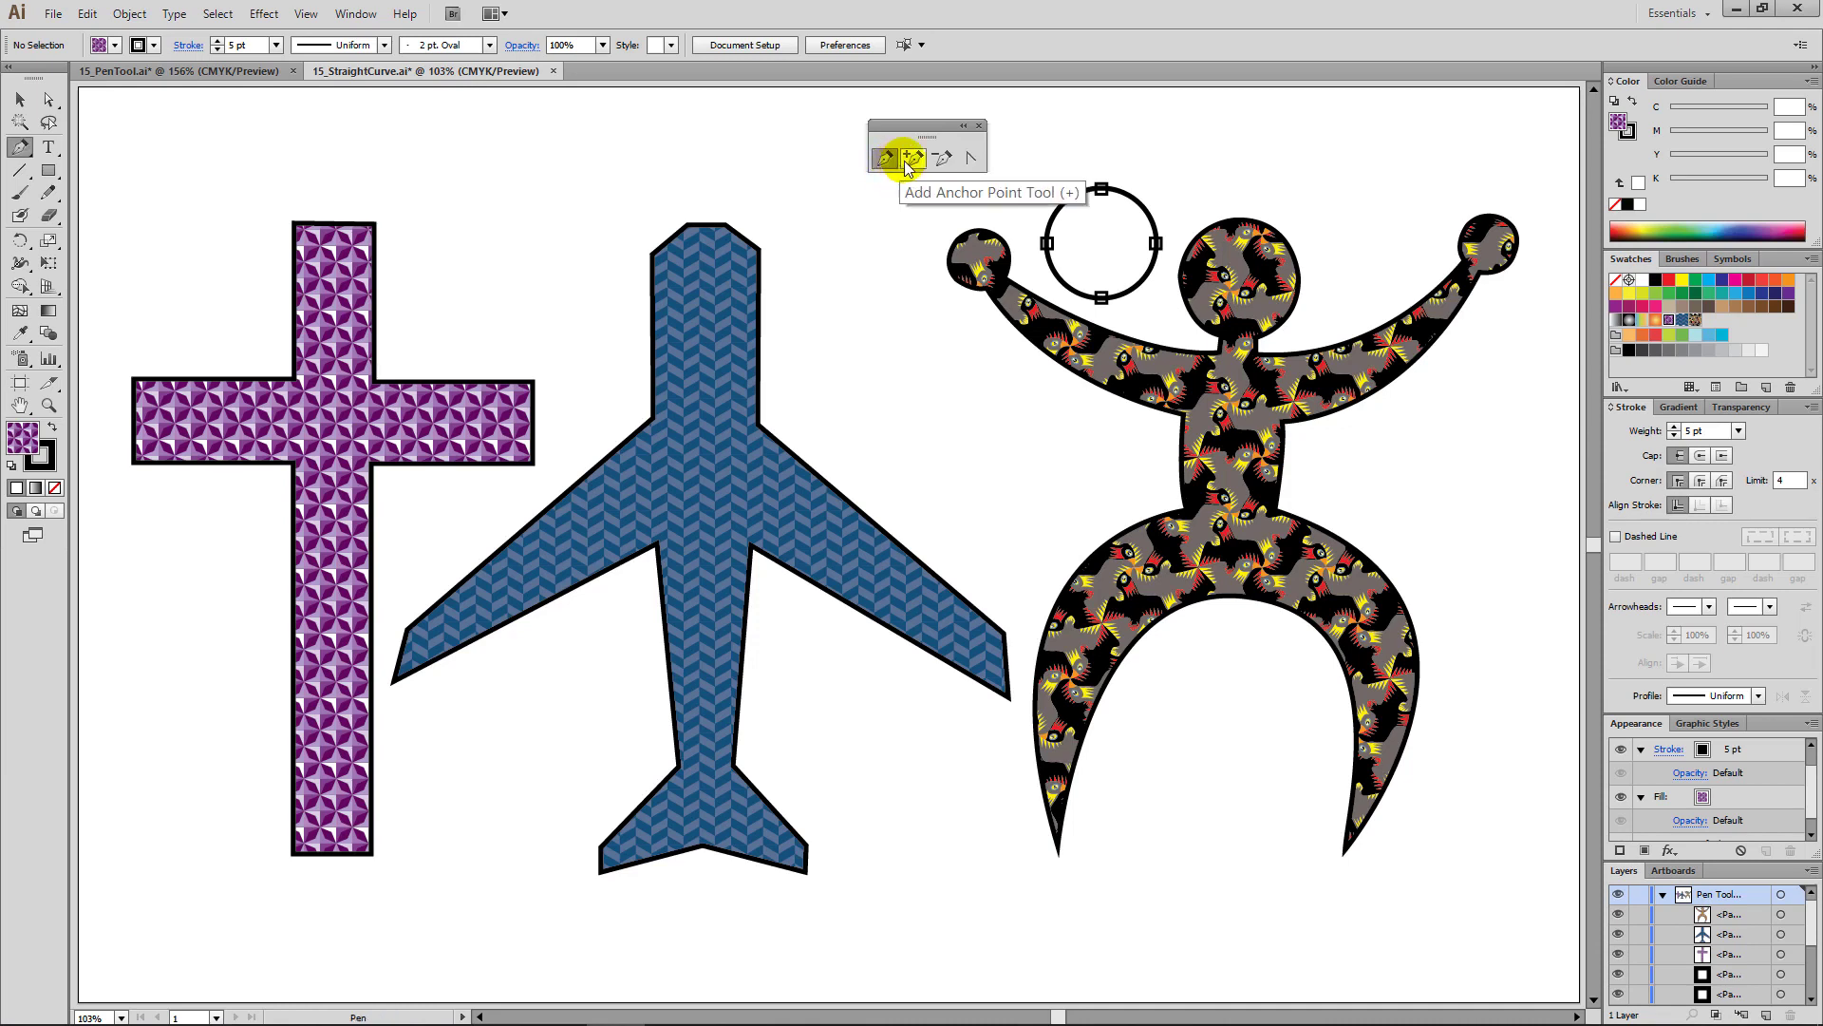